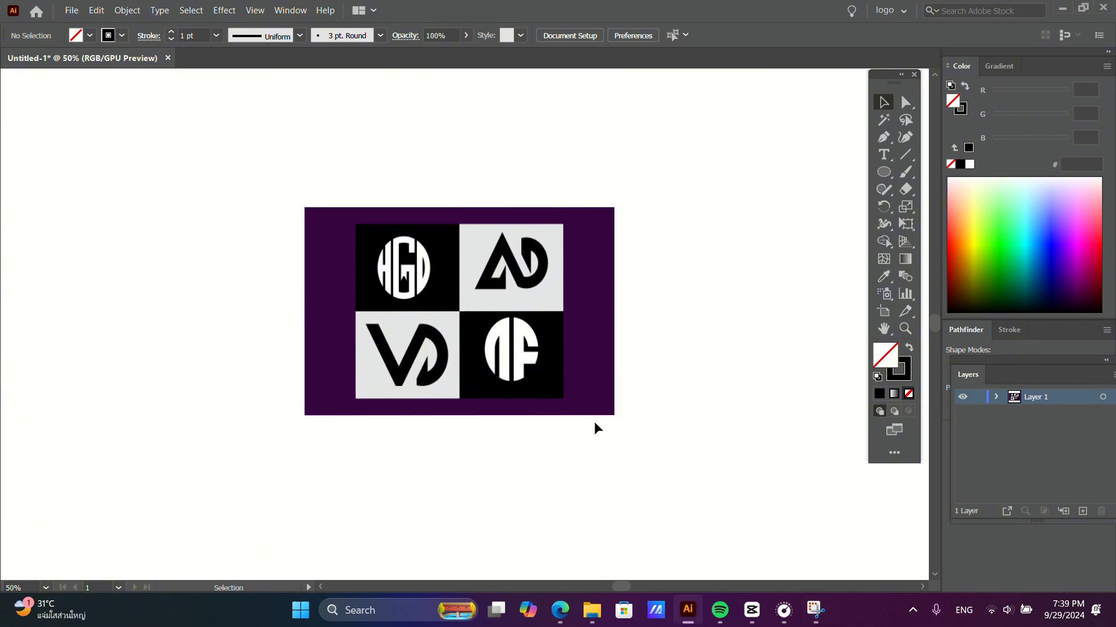
Scale the four-logo reference image down to roughly half size and move it to the canvas's upper-left corner.
left_click_drag(184, 137, 666, 463)
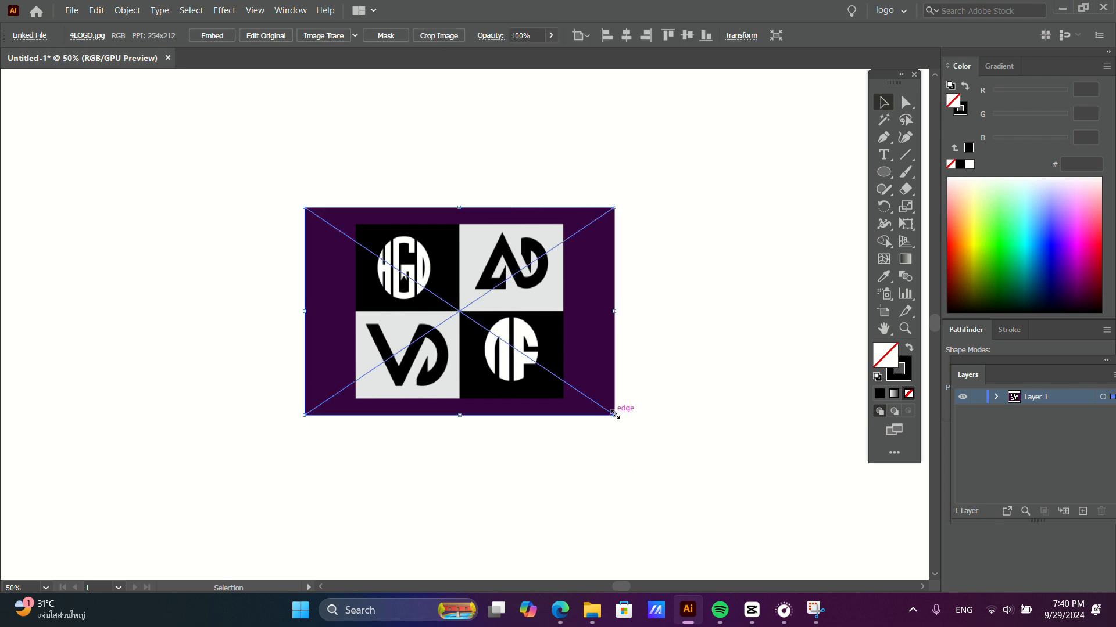
left_click_drag(614, 415, 353, 315)
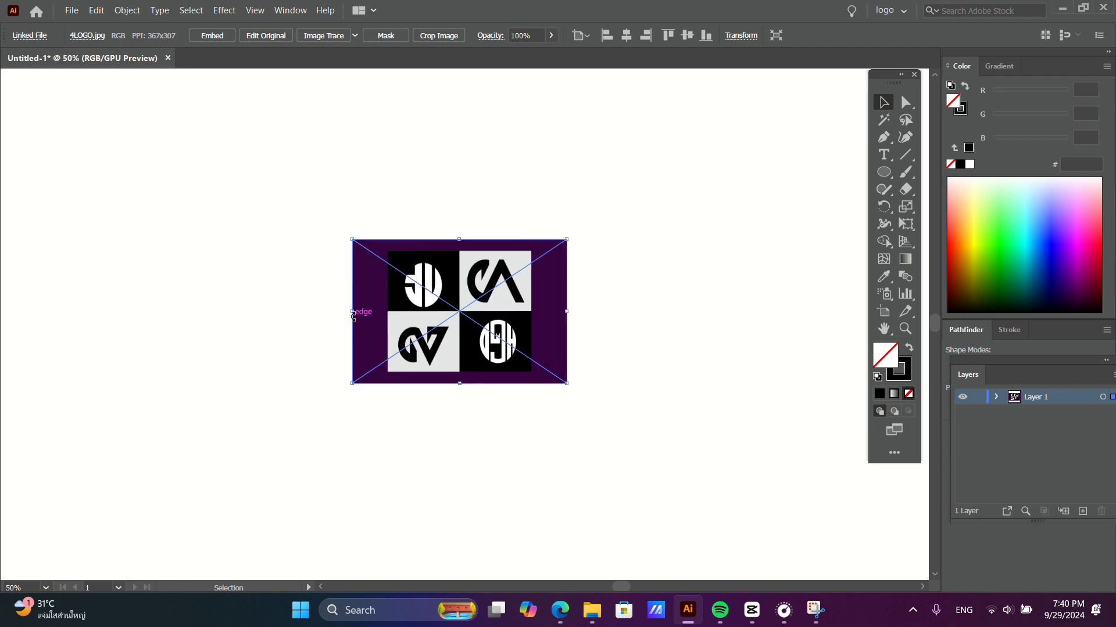
key("ctrl+z")
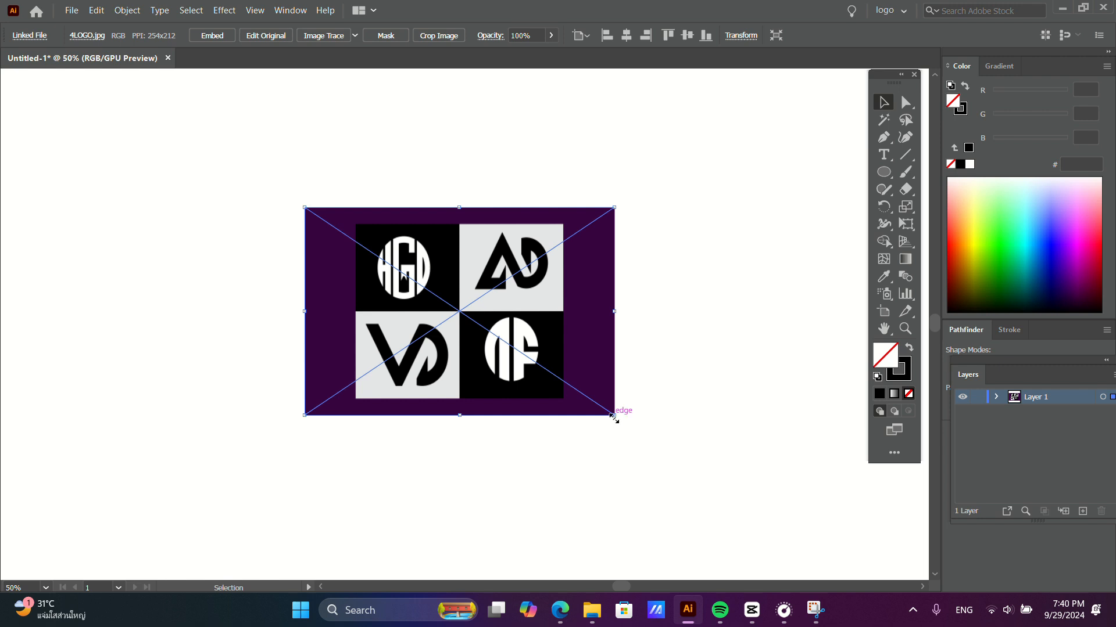
left_click_drag(615, 415, 535, 362)
left_click_drag(436, 302, 68, 128)
left_click(437, 229)
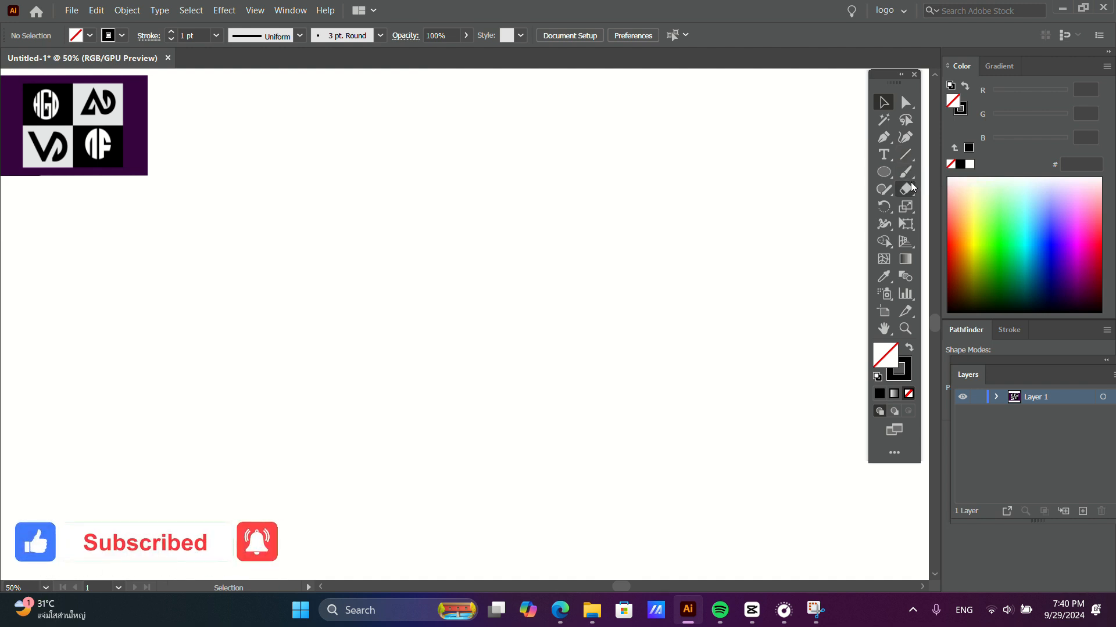
Draw a vertical line about 510 pt long in the middle of the empty canvas with the Line Segment tool.
left_click(909, 158)
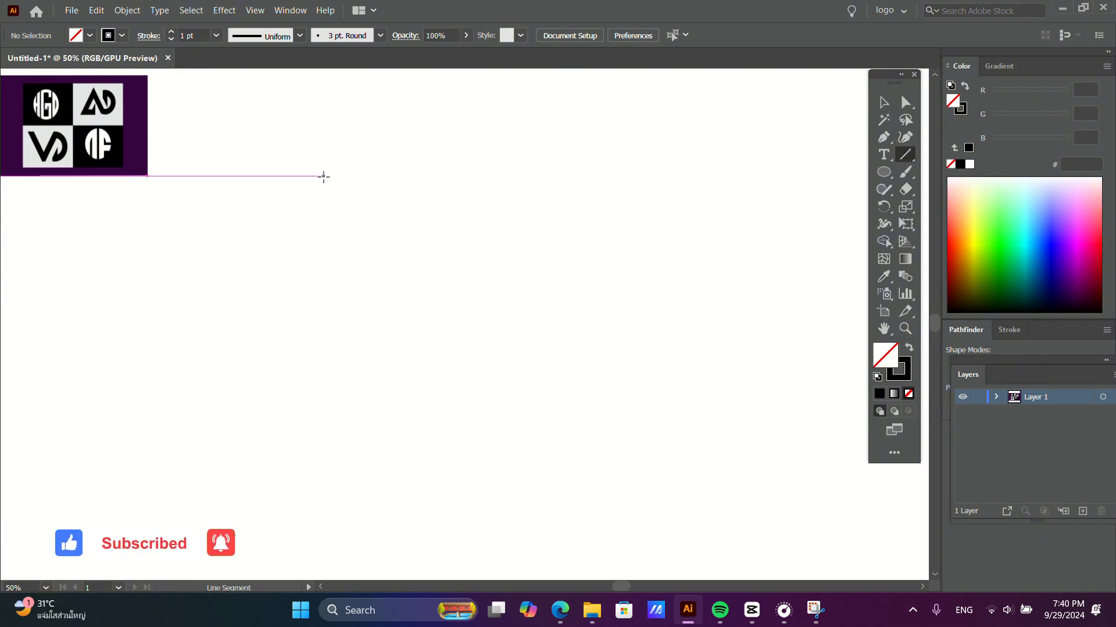
left_click_drag(451, 178, 459, 468)
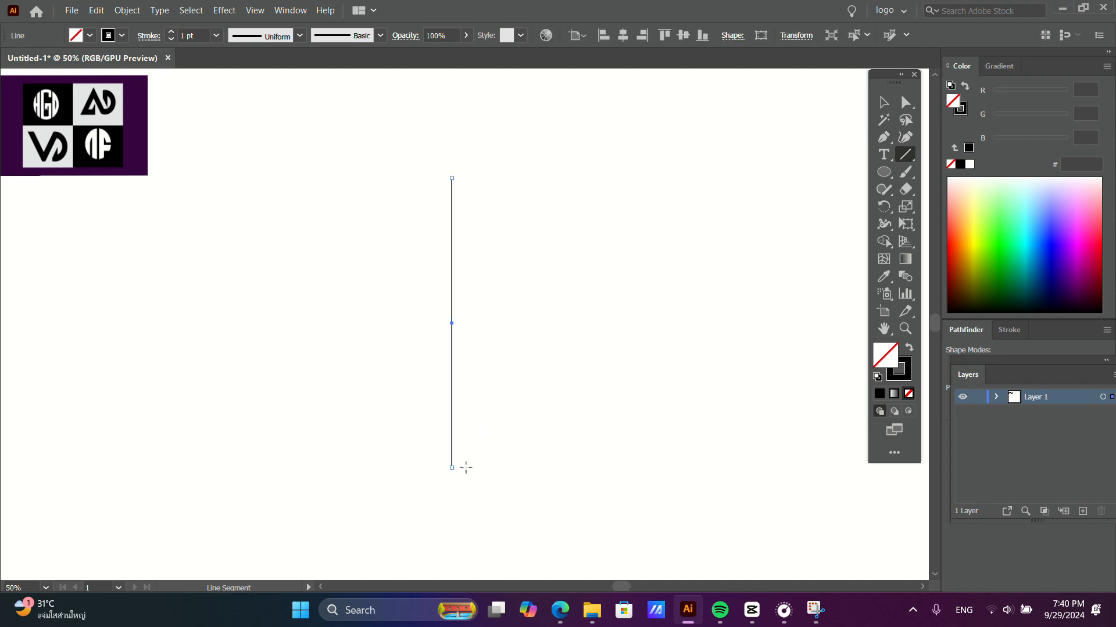
left_click(562, 266)
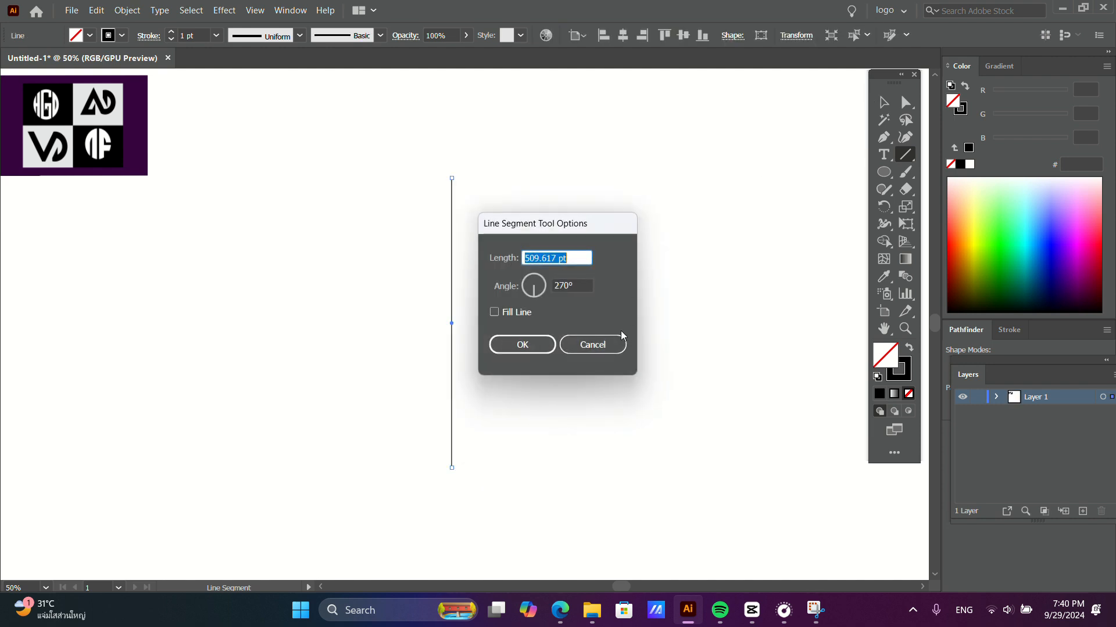
left_click(592, 345)
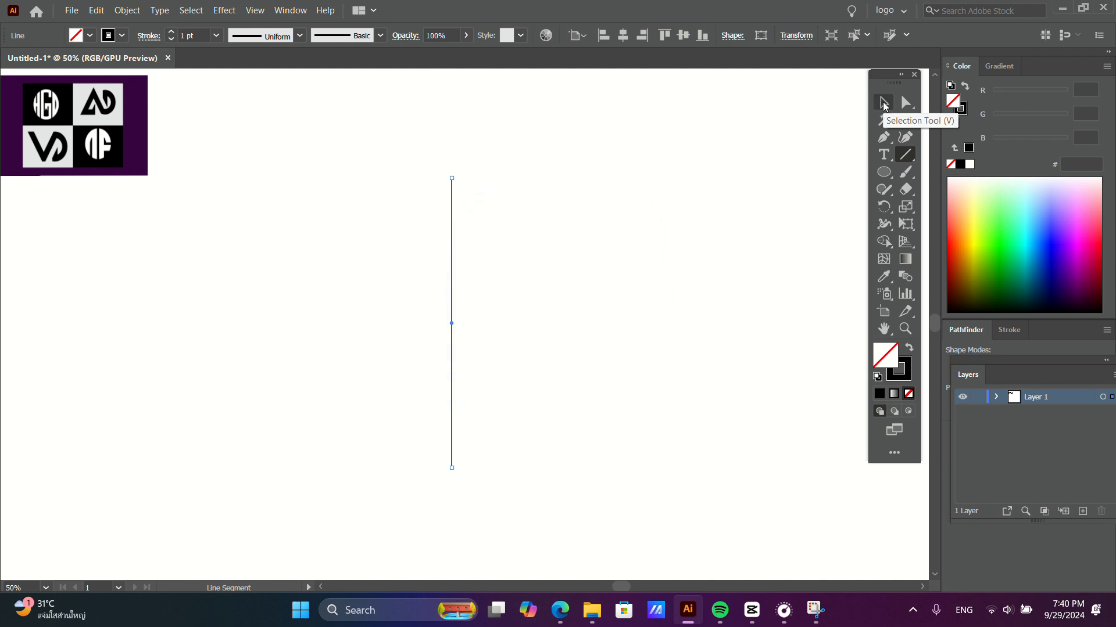
left_click(884, 105)
left_click(599, 203)
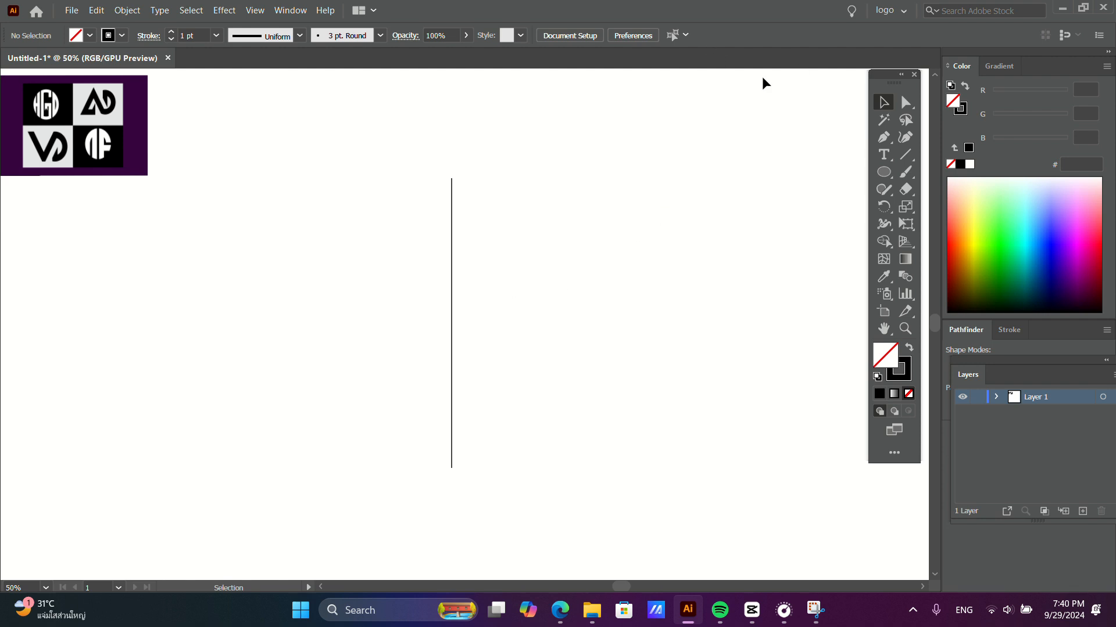
Duplicate the vertical line a short distance to its right, level with the original.
left_click(452, 295)
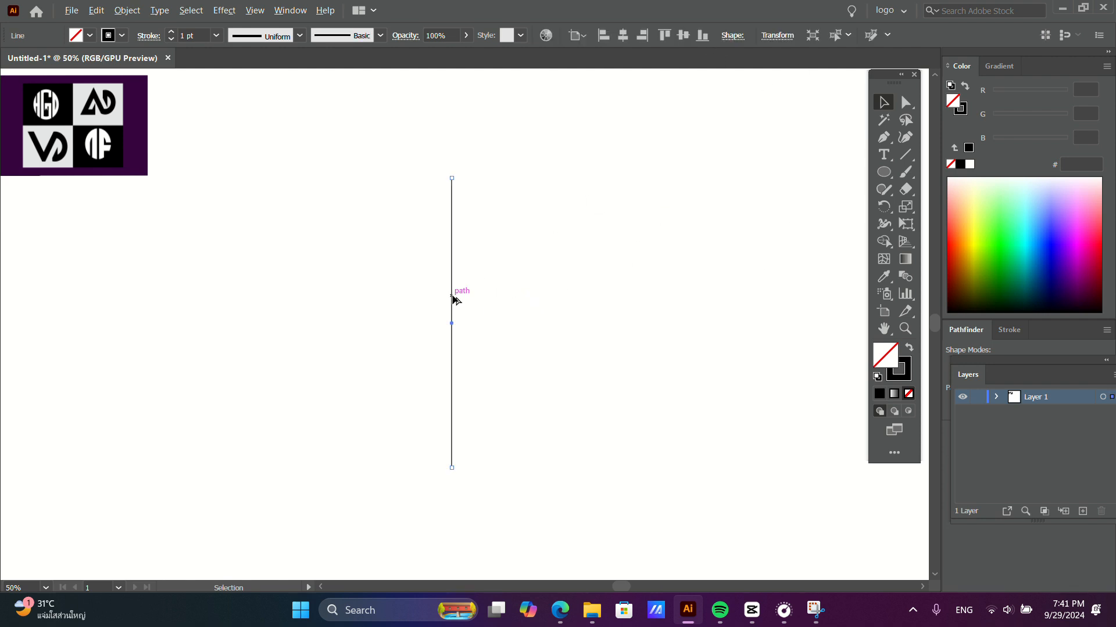
mouse_move(452, 298)
left_mouse_down()
mouse_move(485, 302)
mouse_move(470, 299)
left_mouse_up()
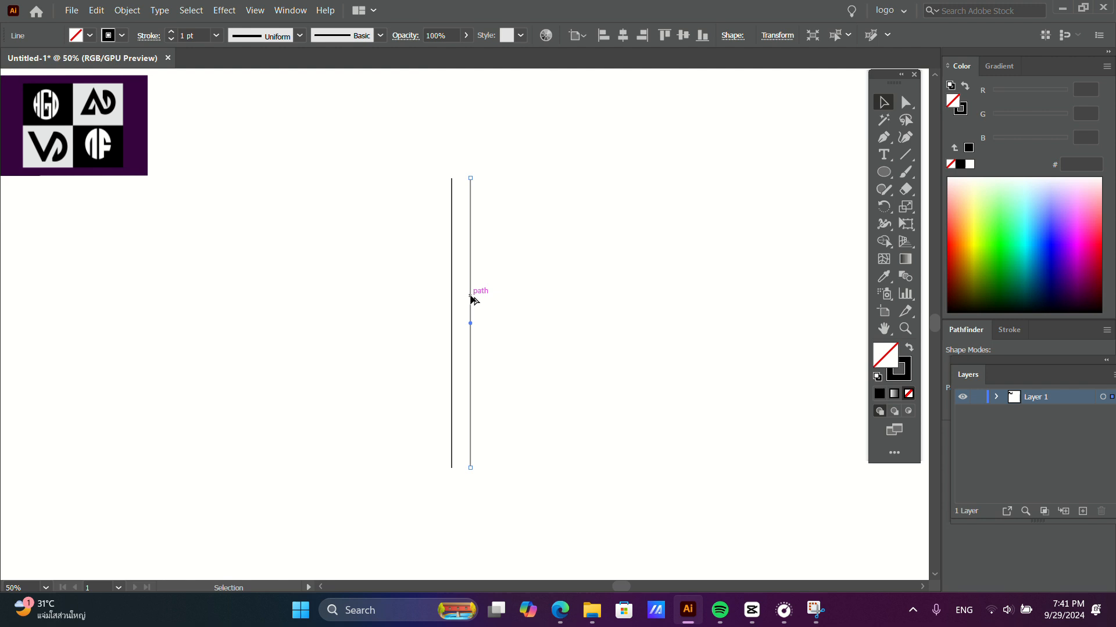
left_click(593, 245)
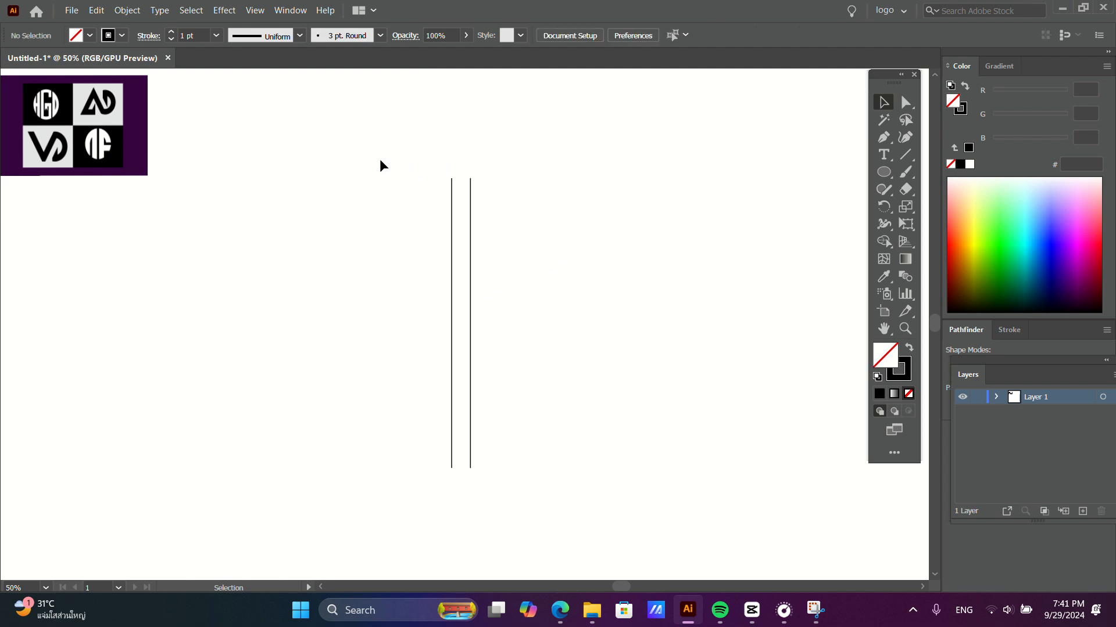
Repeat the duplication from the second line to make a row of 14 evenly spaced vertical lines.
left_click(471, 190)
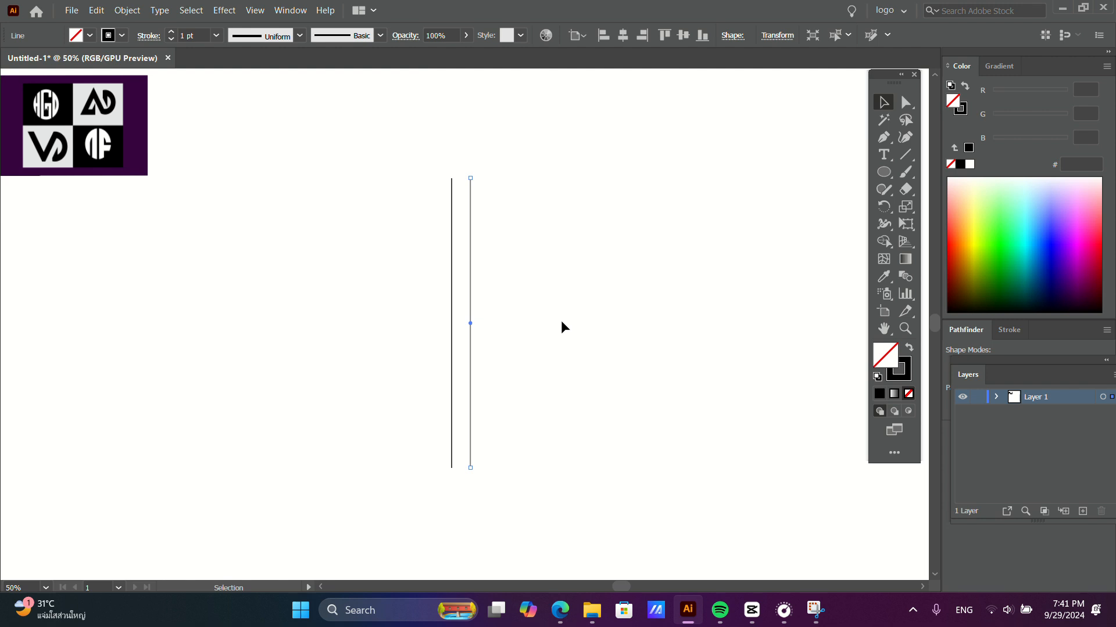
left_click(506, 249)
left_click(470, 241)
key("a")
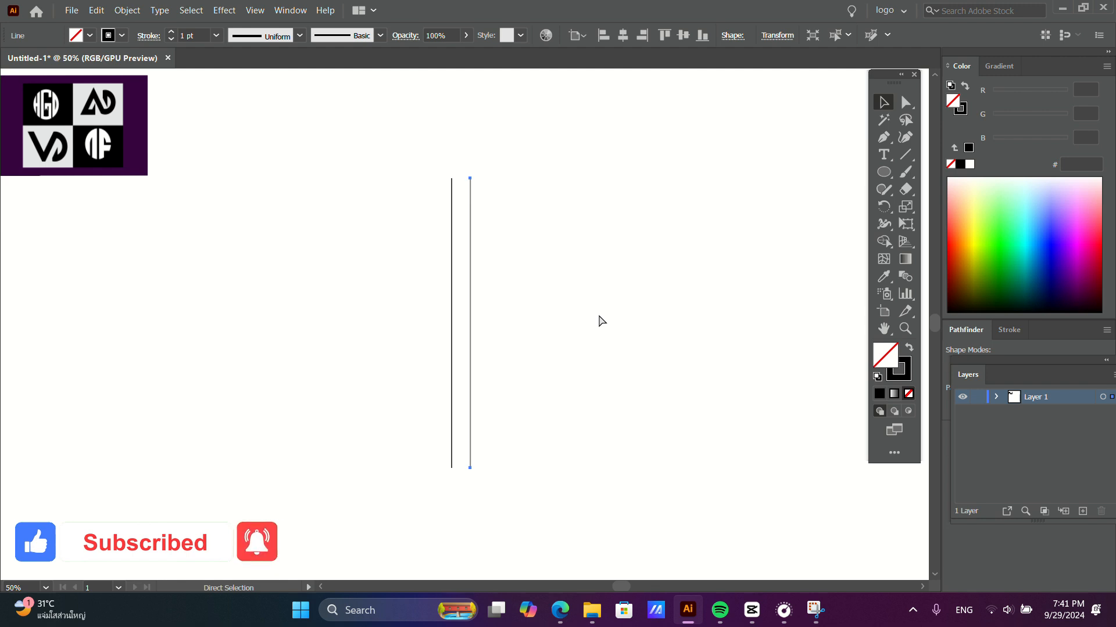
key("ctrl+d")
key("ctrl+d")
key("ctrl+d")
key("ctrl+d")
key("ctrl+d")
key("ctrl+d")
key("ctrl+d")
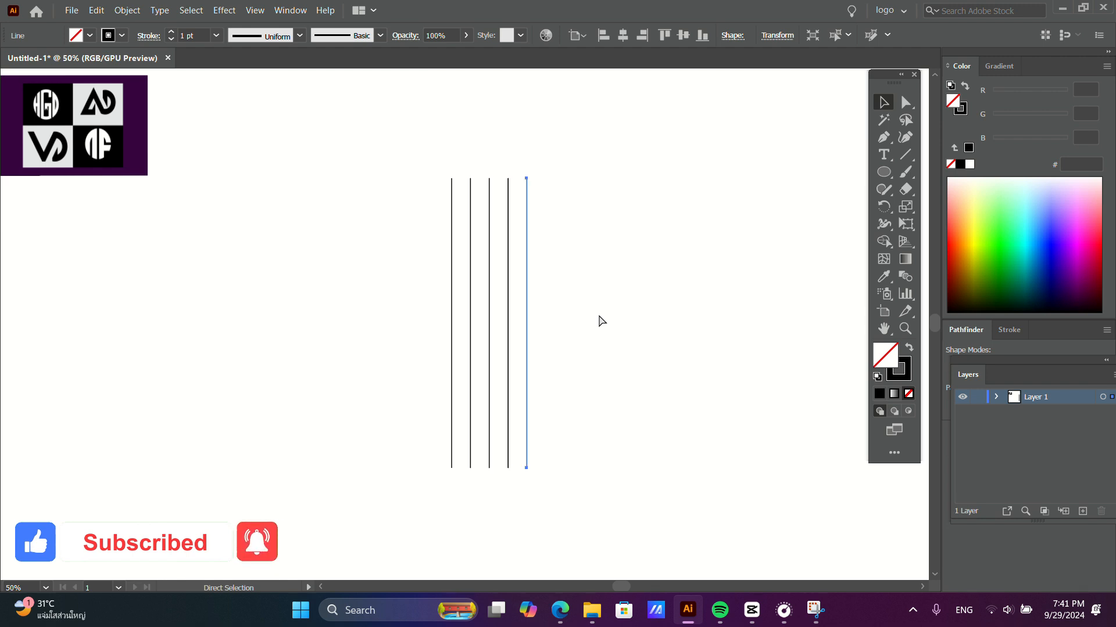
key("ctrl+d")
key("ctrl+d")
key("ctrl+d")
key("ctrl+d")
key("ctrl+d")
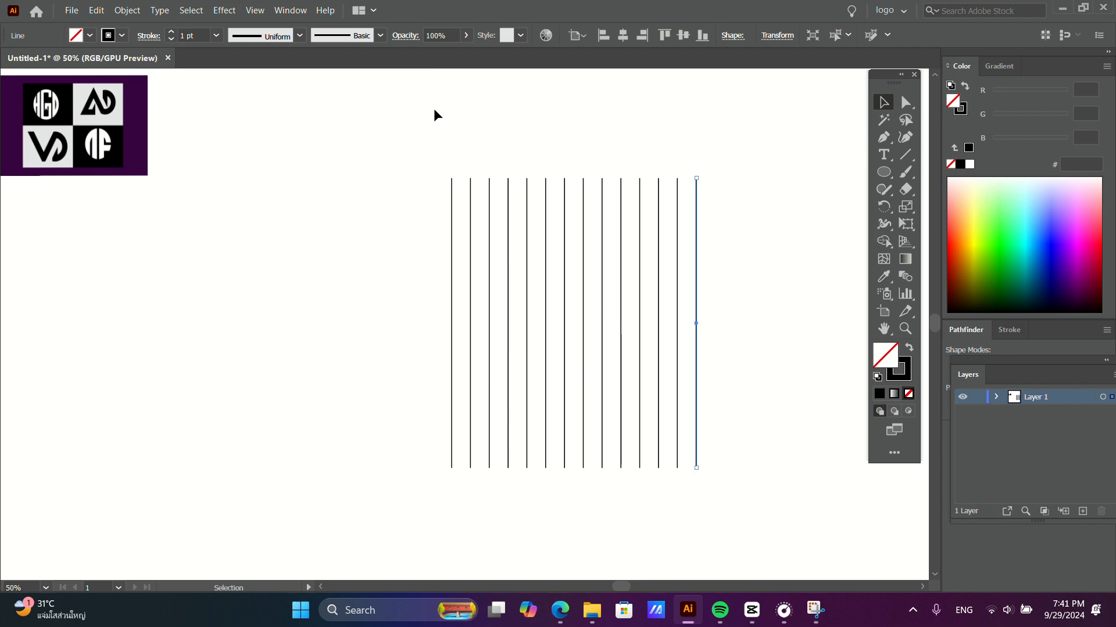
Stretch all the vertical lines slightly upward and add a copy of them rotated by 90° to form a square grid.
left_click_drag(438, 151, 700, 250)
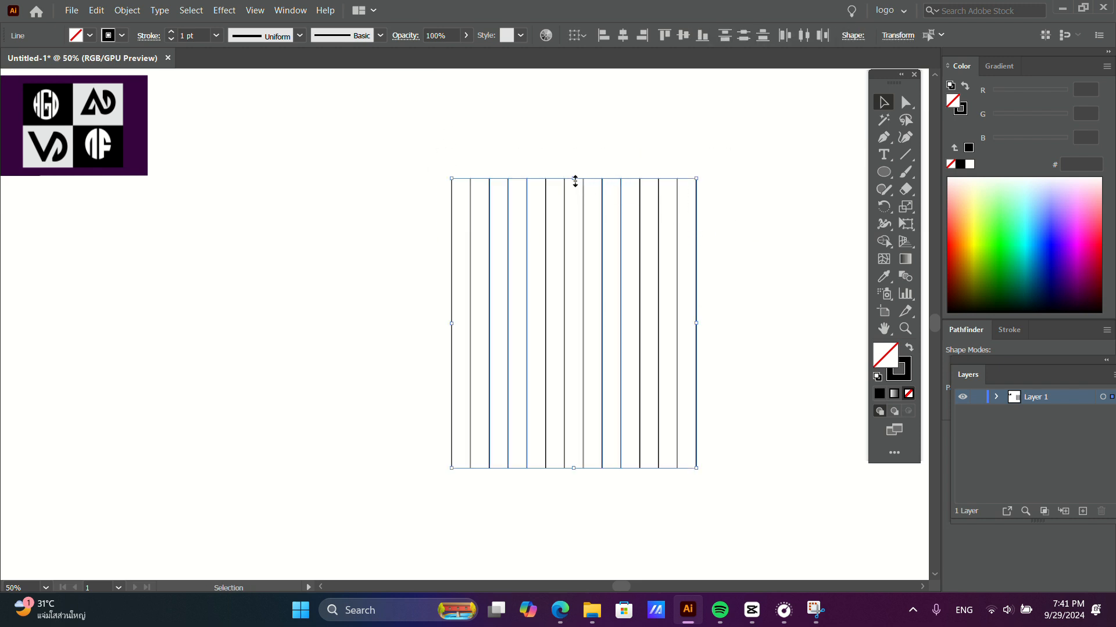
left_click_drag(575, 181, 575, 150)
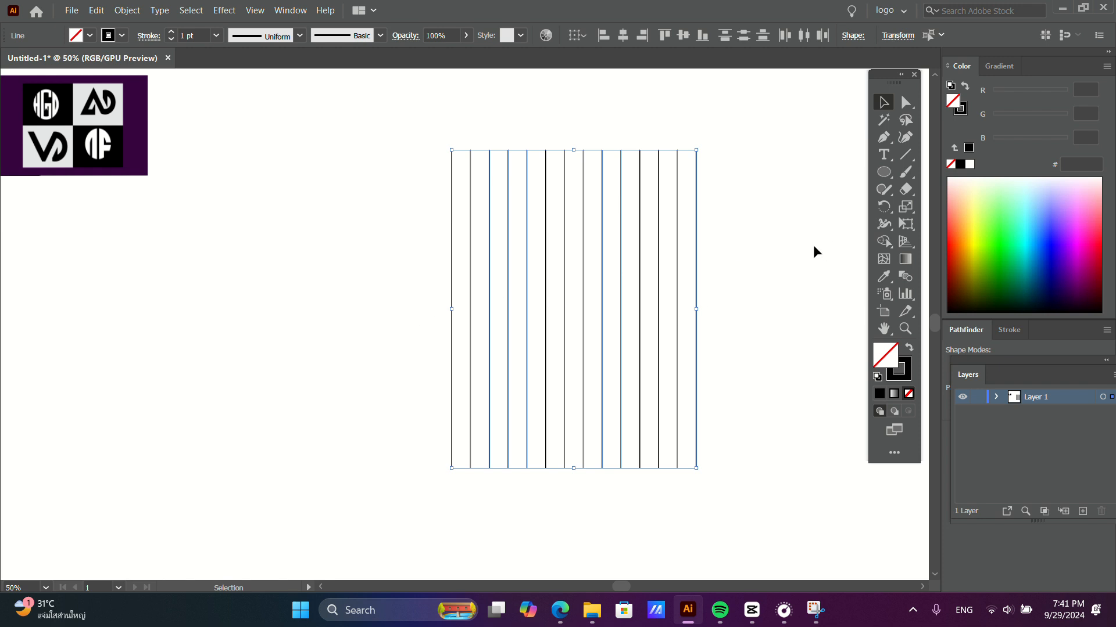
right_click(757, 207)
mouse_move(822, 417)
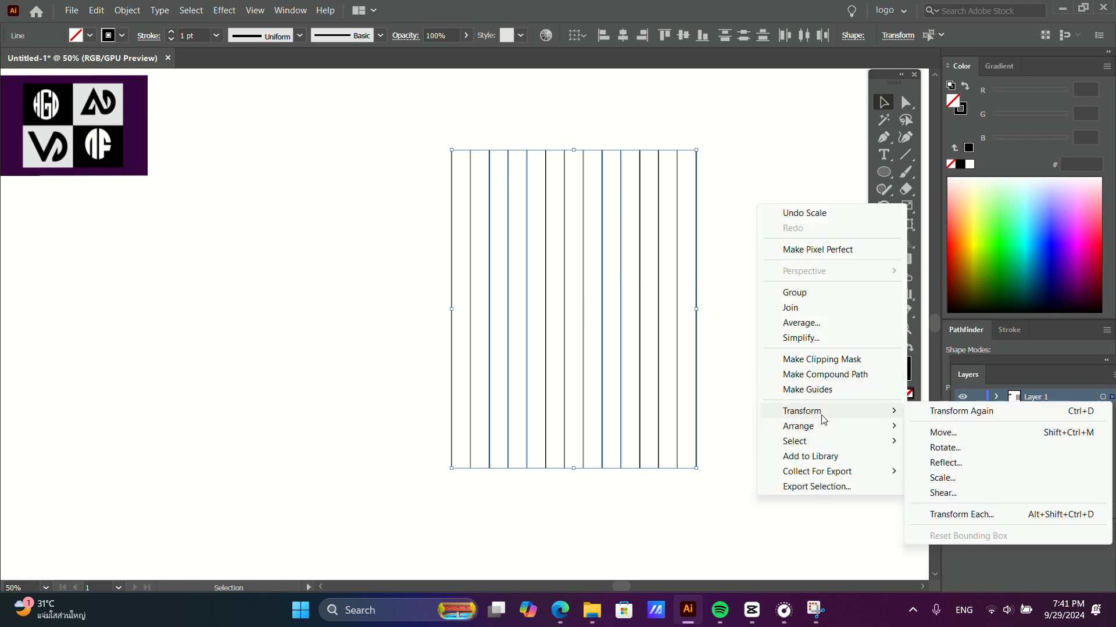
left_click(945, 448)
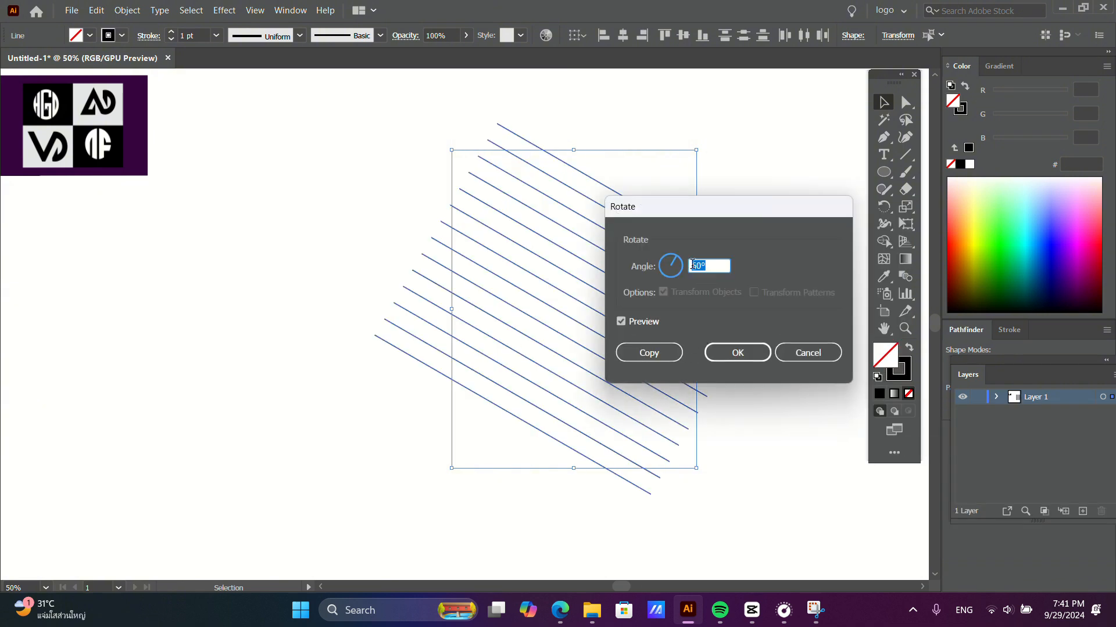
left_click_drag(696, 266, 683, 273)
type("9")
left_click(651, 351)
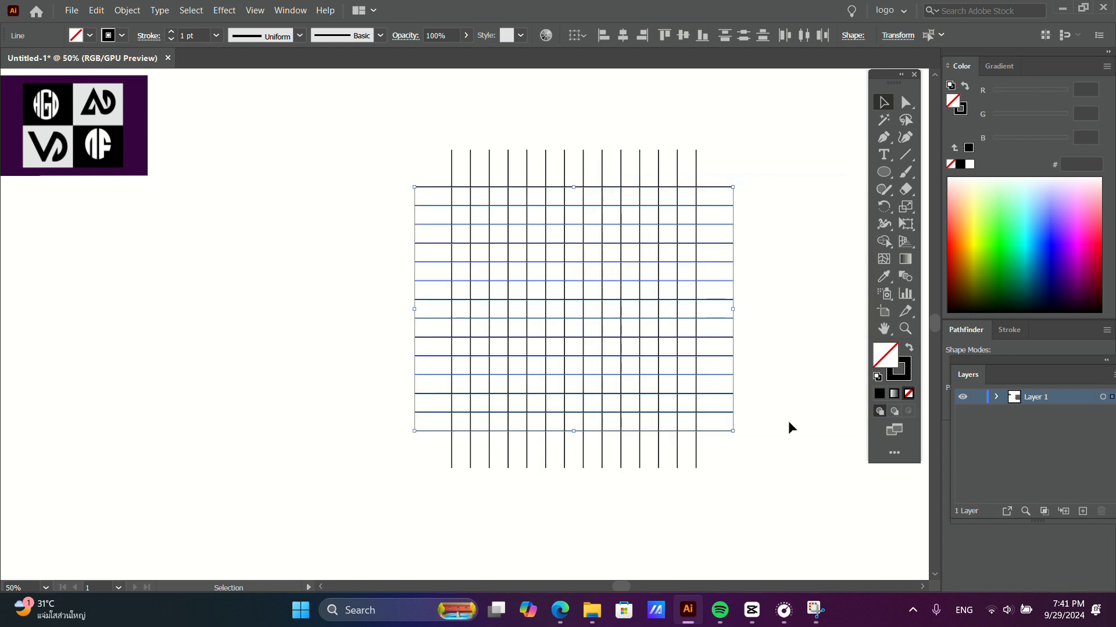
left_click(723, 155)
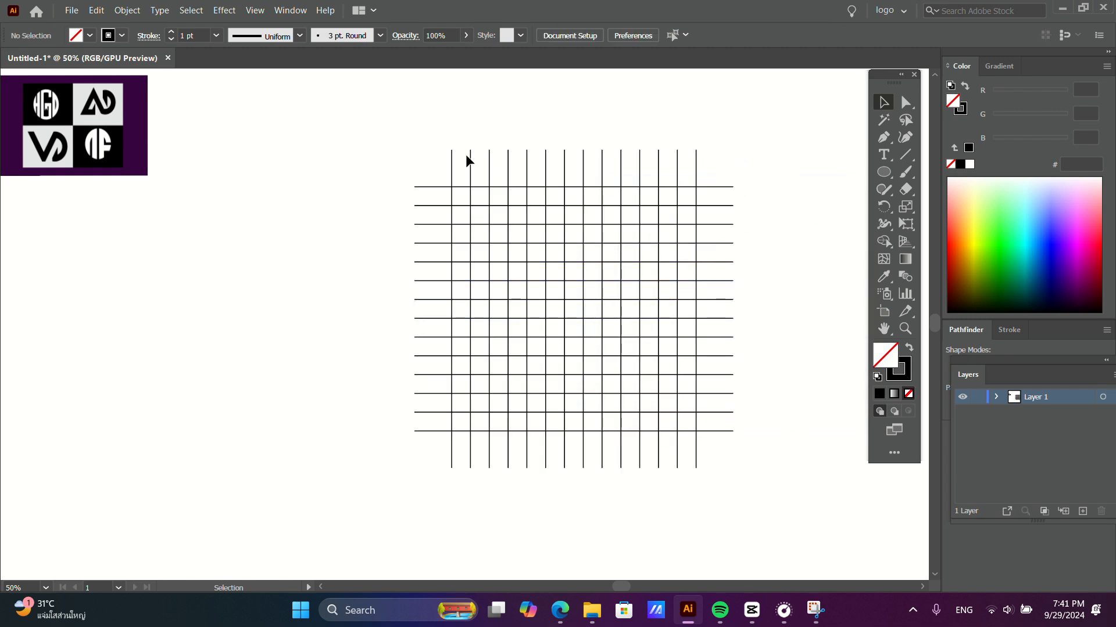
Try adding a copy of the vertical lines rotated by 60° over the grid, and undo the rotated copy.
left_click_drag(403, 103, 716, 185)
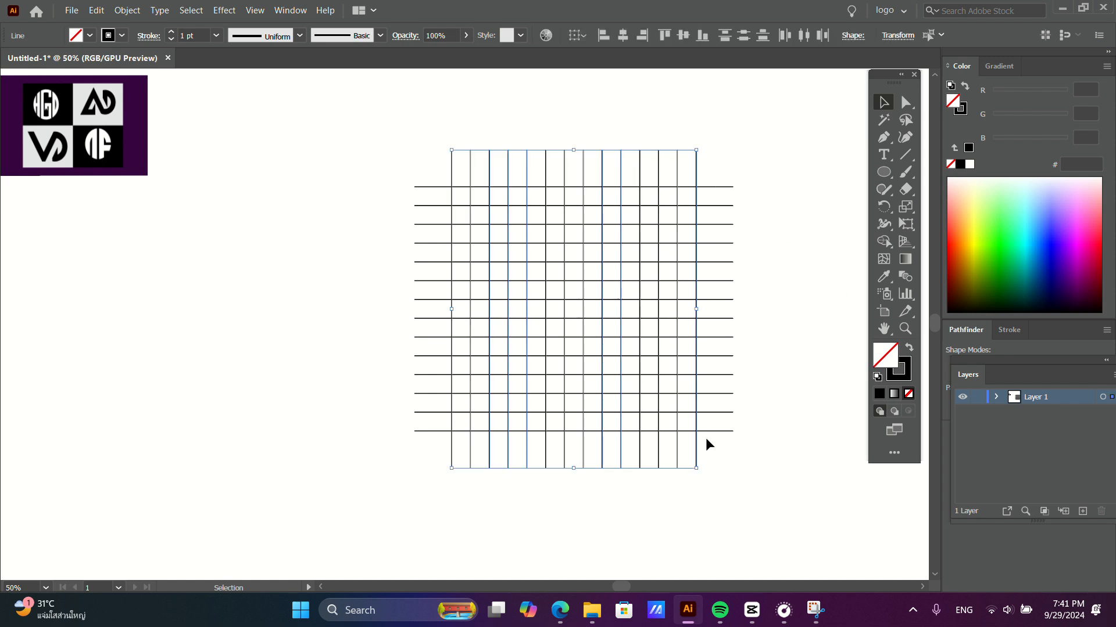
right_click(766, 302)
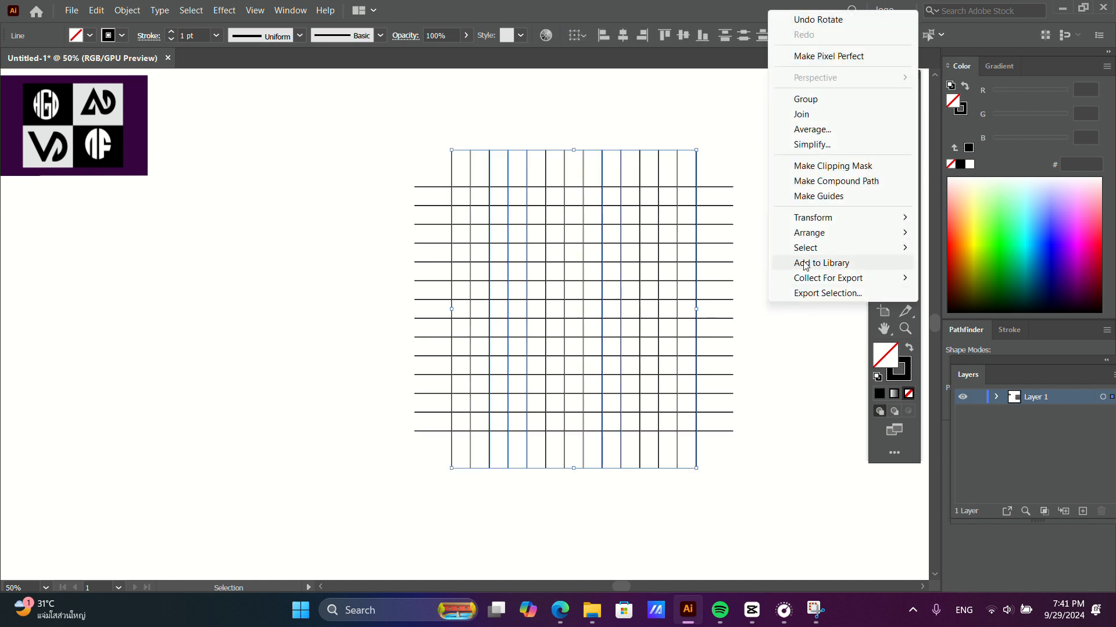
mouse_move(820, 220)
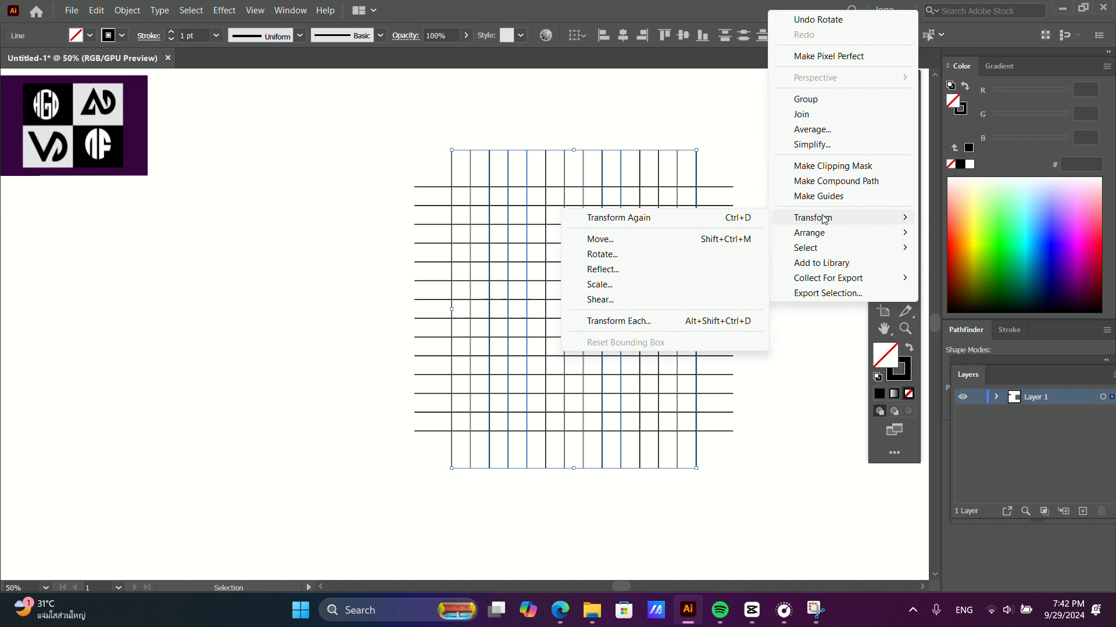
left_click(624, 255)
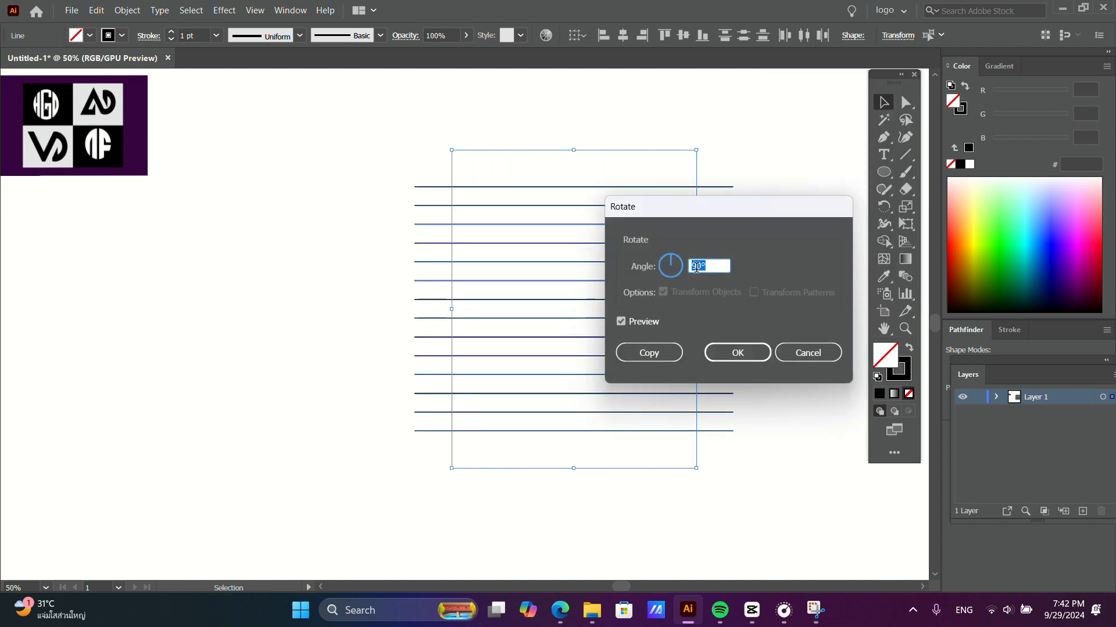
type("6")
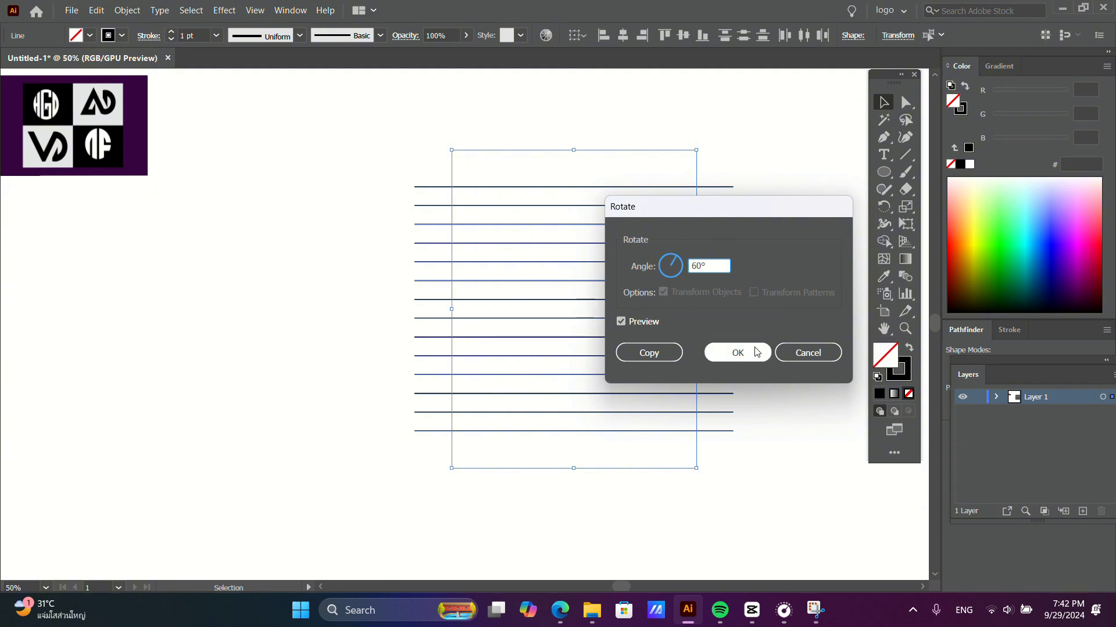
left_click(649, 353)
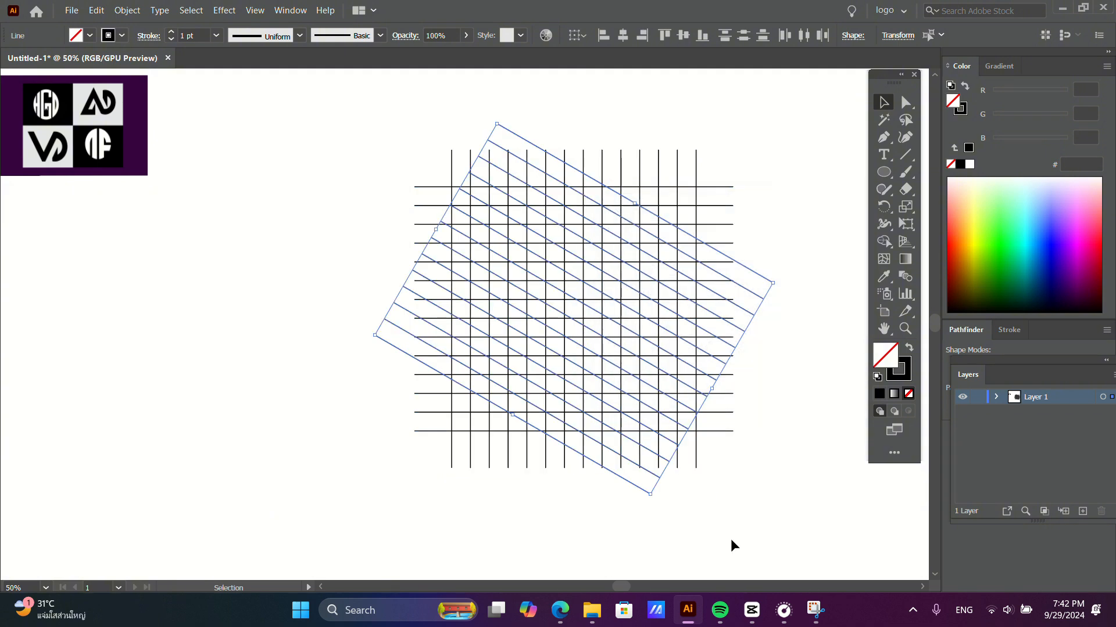
left_click(769, 283)
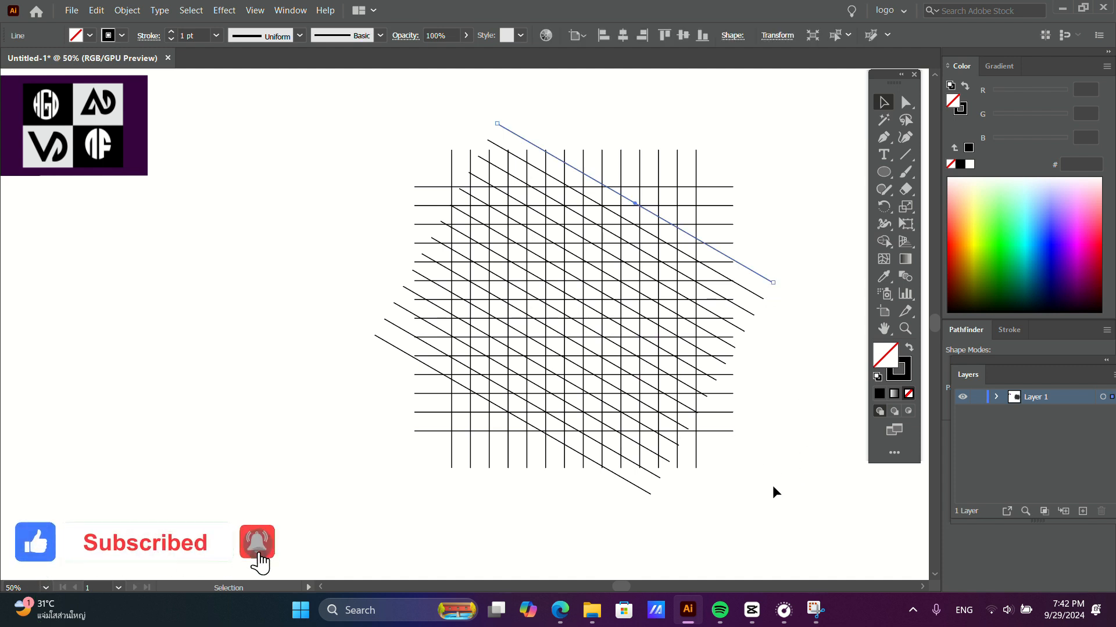
key("ctrl+z")
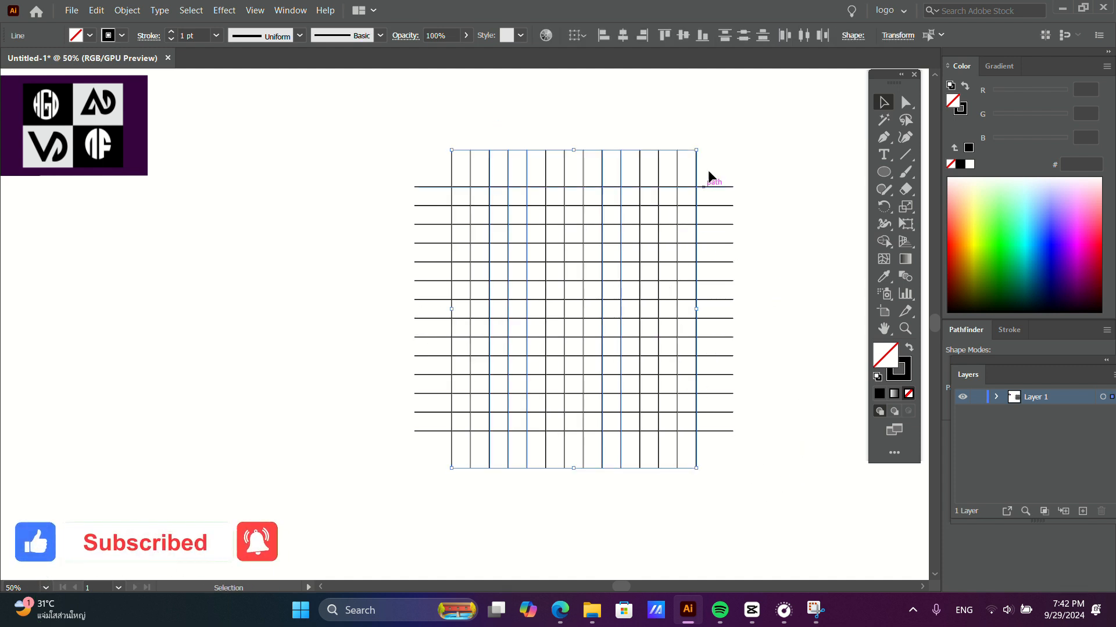
right_click(748, 142)
mouse_move(817, 349)
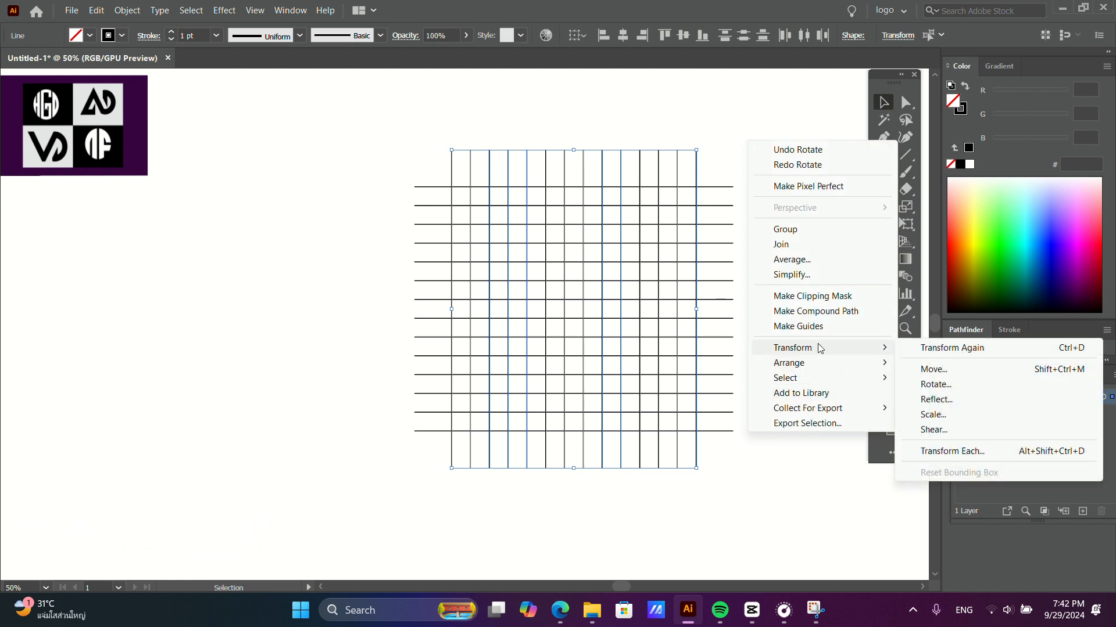
left_click(933, 385)
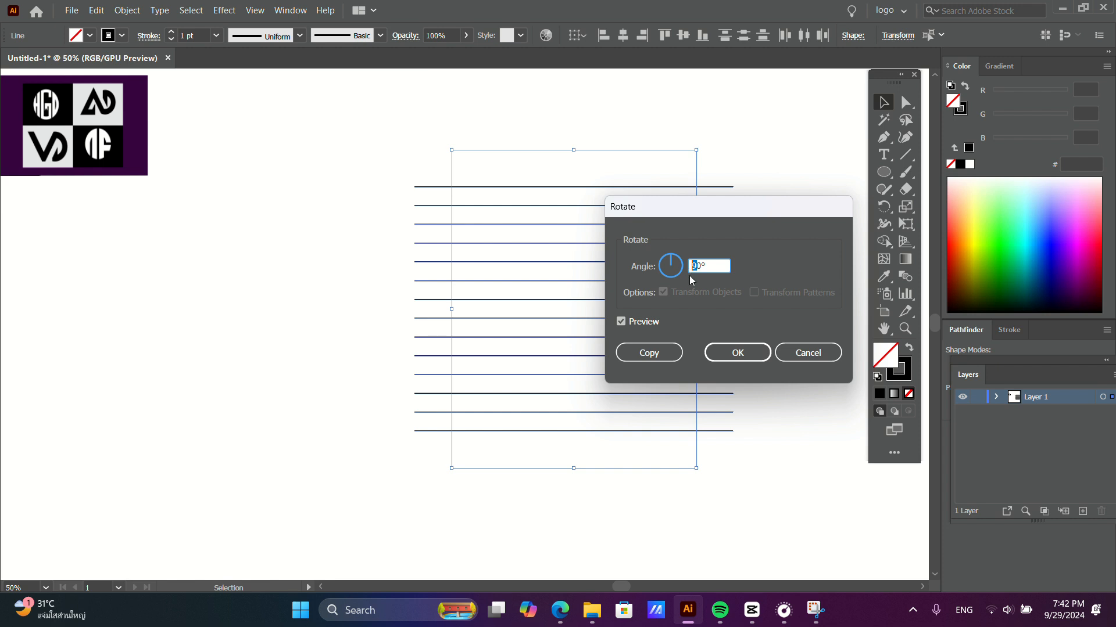
left_click(805, 352)
Add a copy of the selected vertical lines rotated by 60° over the square grid.
right_click(770, 207)
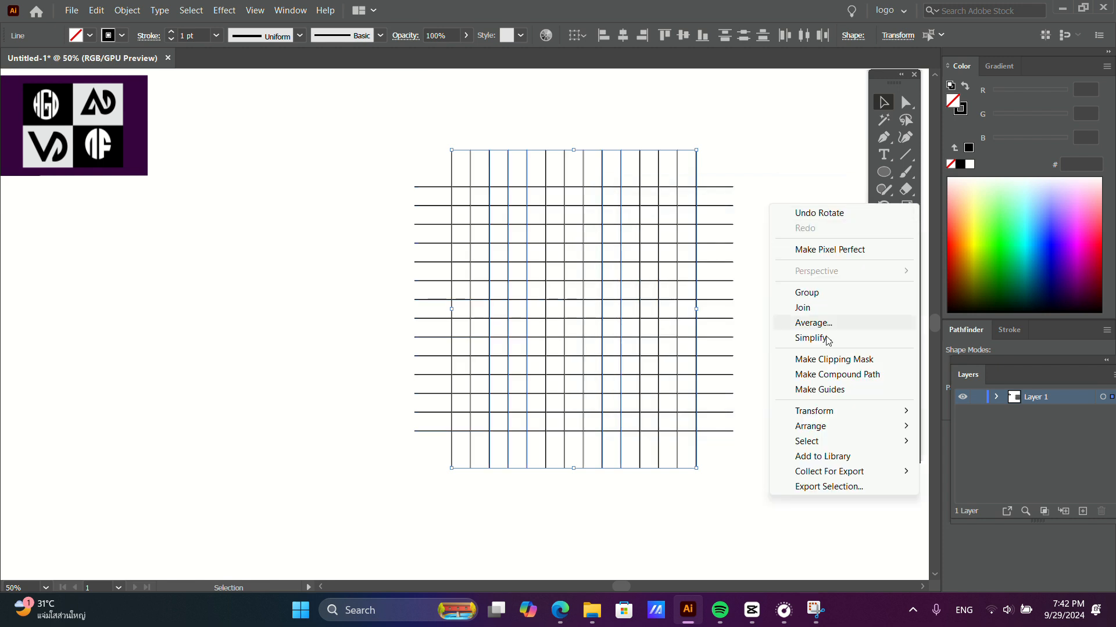
mouse_move(816, 413)
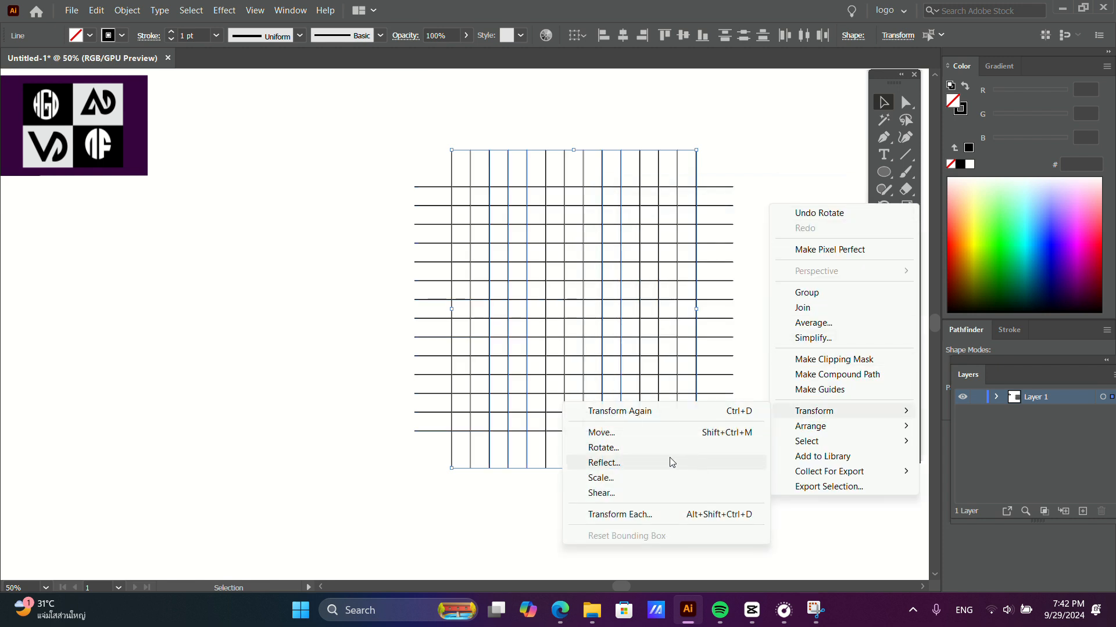
left_click(652, 448)
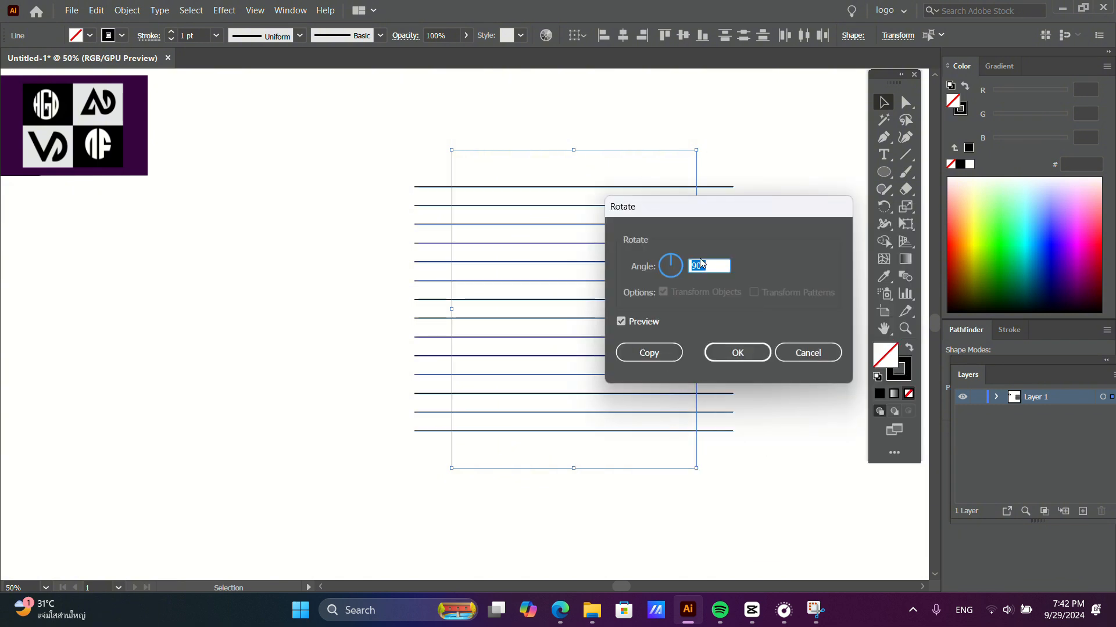
left_click_drag(695, 269, 677, 281)
left_click(651, 353)
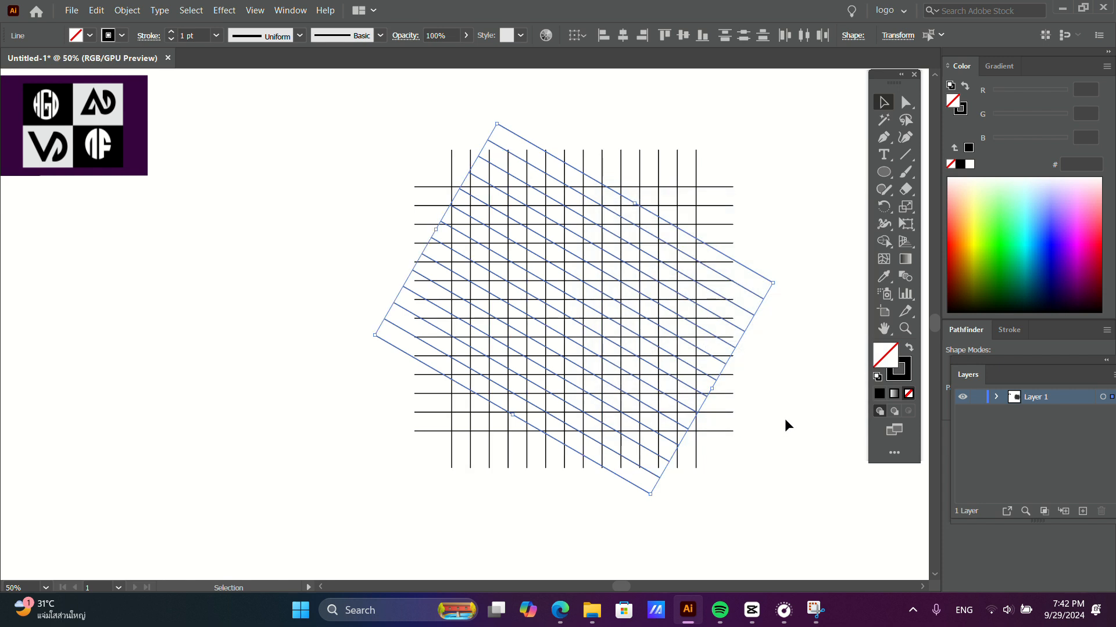
Reflect the diagonal lines across the vertical axis as a copy so the two diagonal sets cross, and deselect everything.
right_click(747, 142)
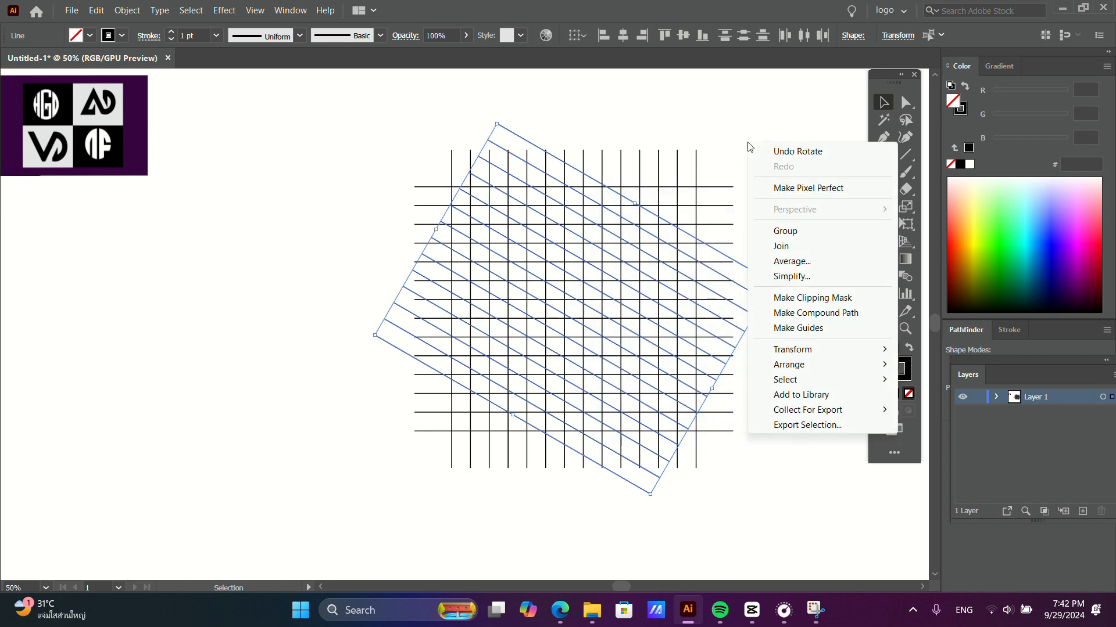
mouse_move(798, 355)
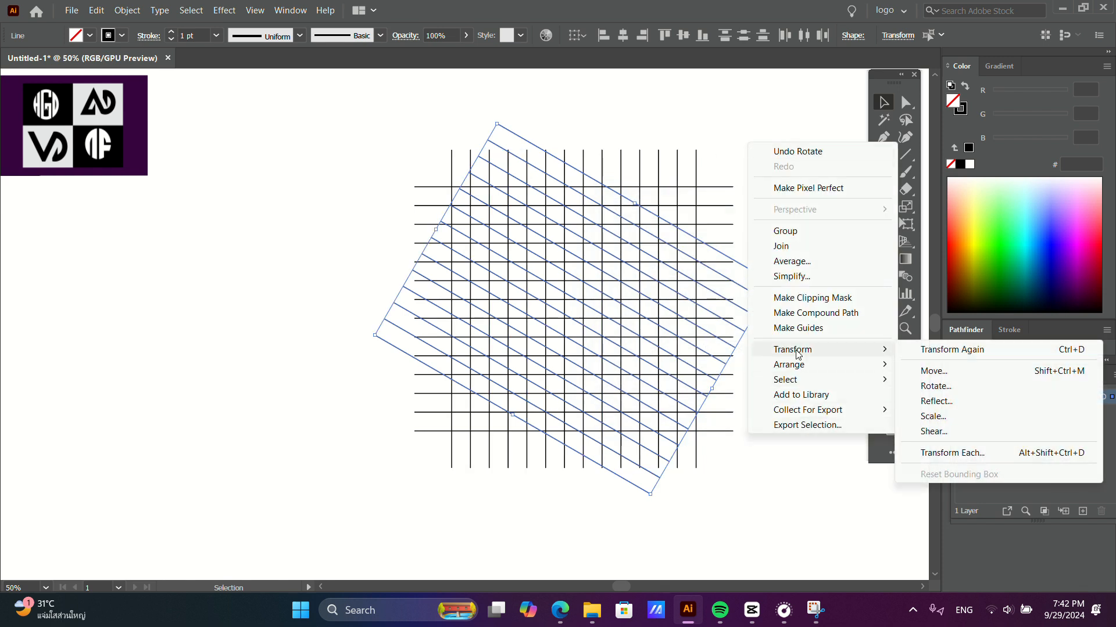
left_click(934, 401)
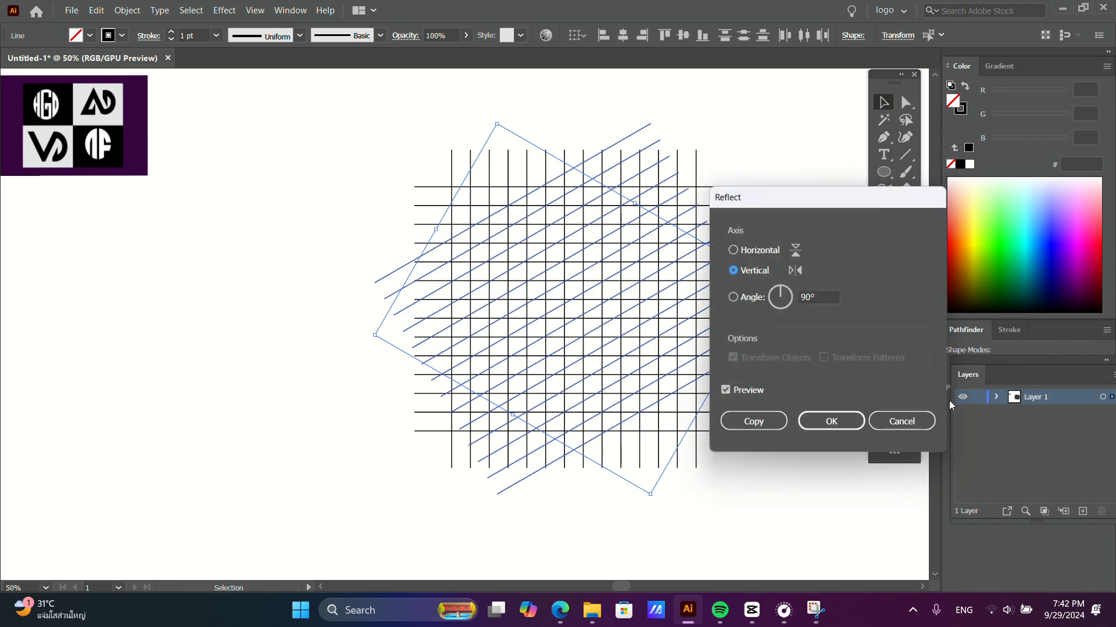
left_click(744, 428)
left_click(403, 228)
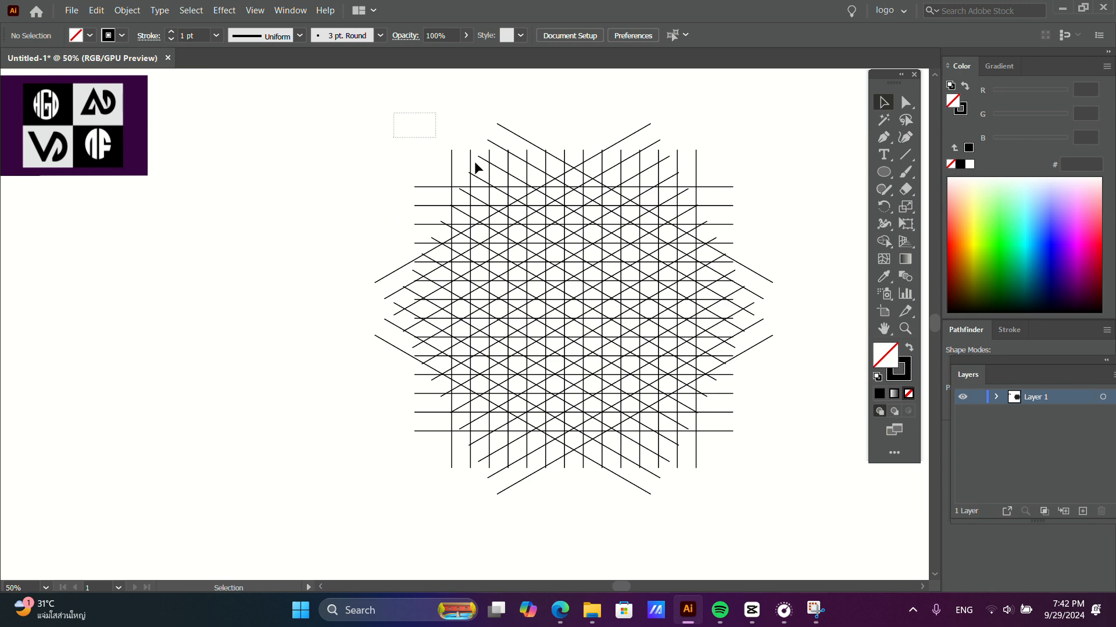
Select the whole line grid, move it slightly to the left on the canvas, and deselect it.
left_click_drag(476, 168, 784, 473)
left_click(636, 308)
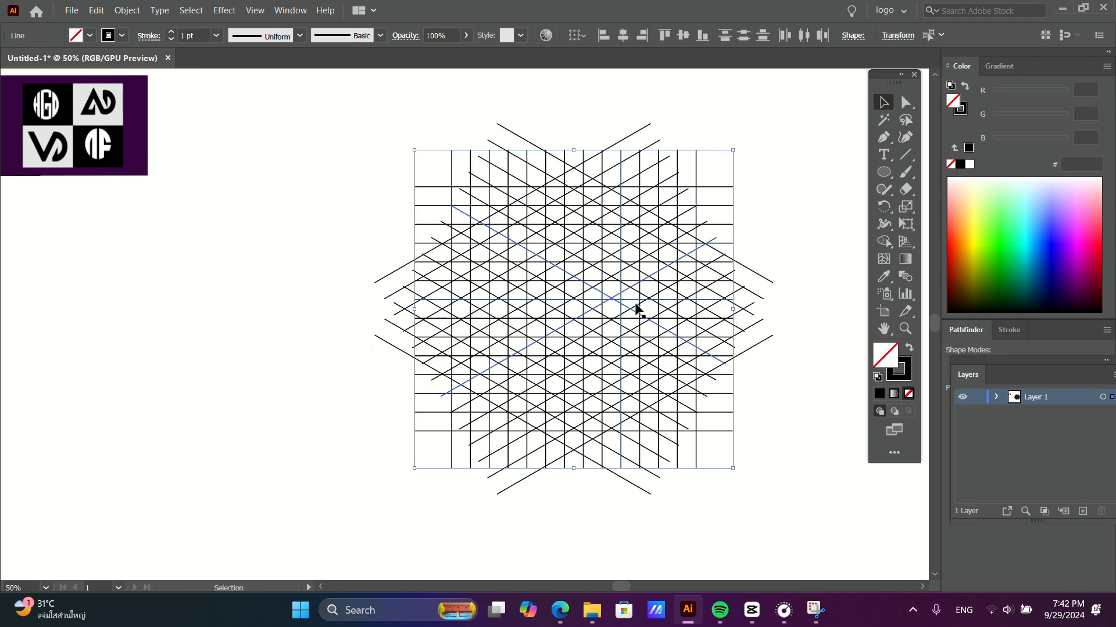
left_click(319, 172)
left_click_drag(349, 124, 768, 494)
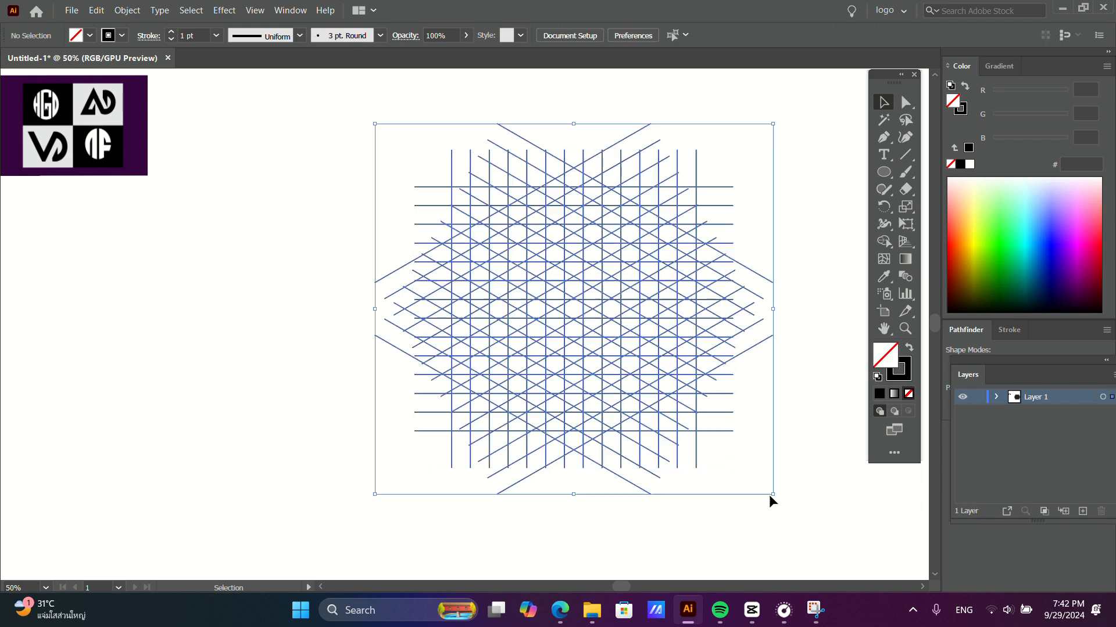
left_click_drag(620, 323, 564, 319)
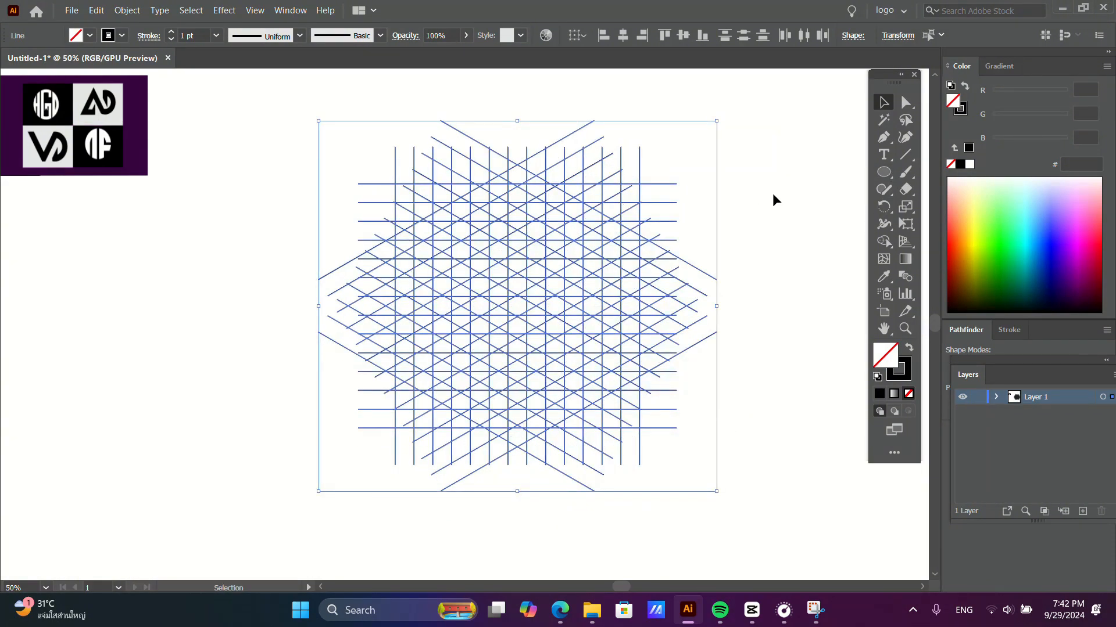
left_click(683, 274)
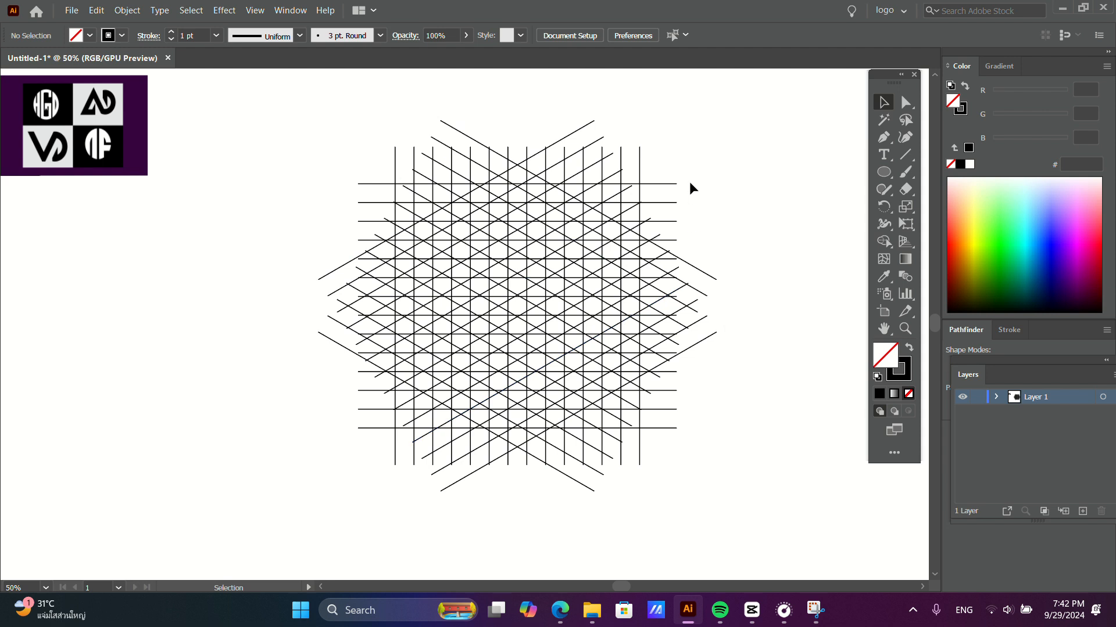
Draw a circle with the Ellipse tool from the grid's centre out to the second-outermost vertical and horizontal lines.
left_click(884, 172)
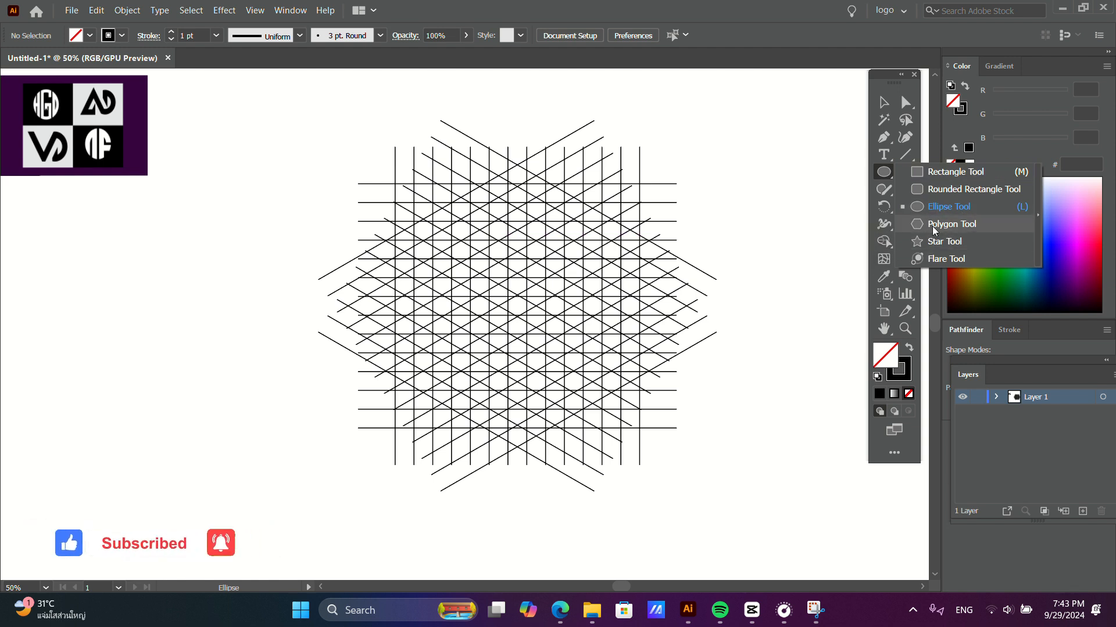
left_click(943, 206)
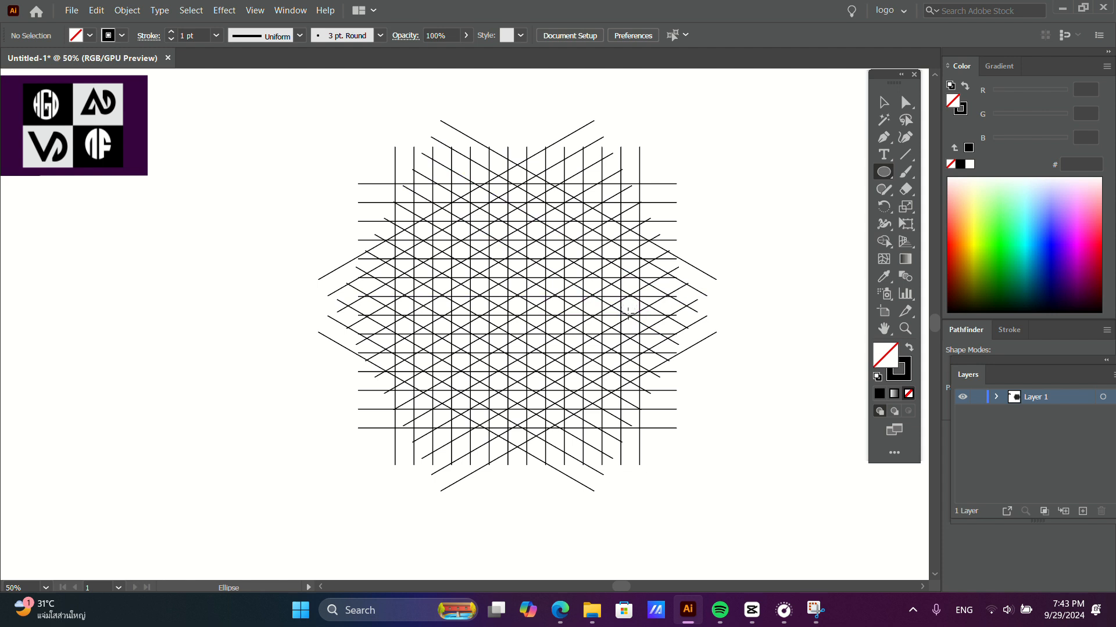
left_click(518, 306)
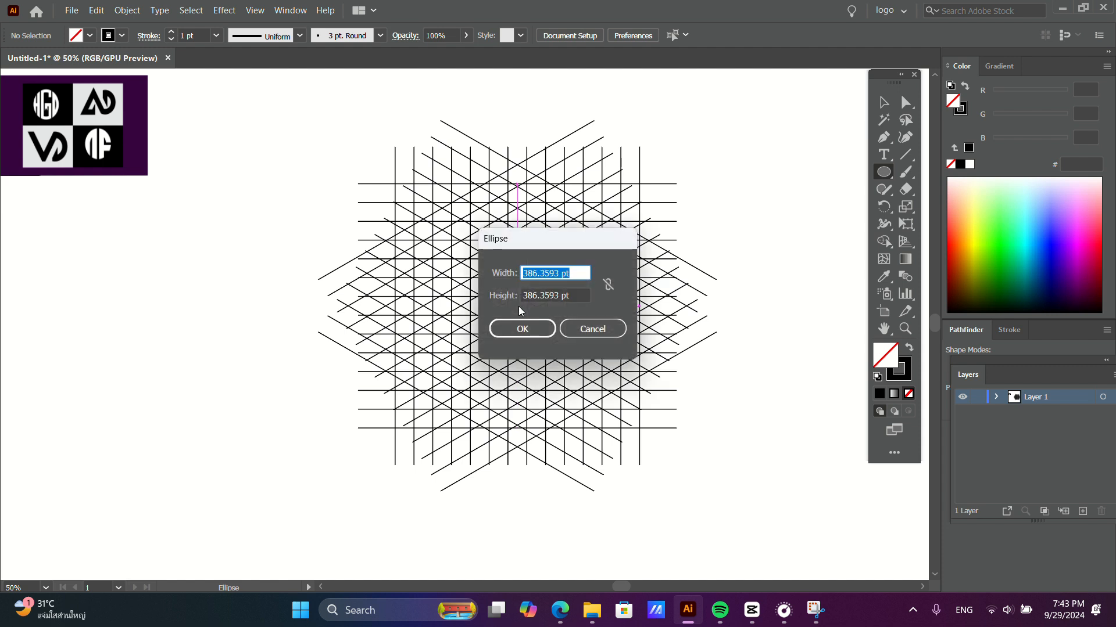
left_click(588, 326)
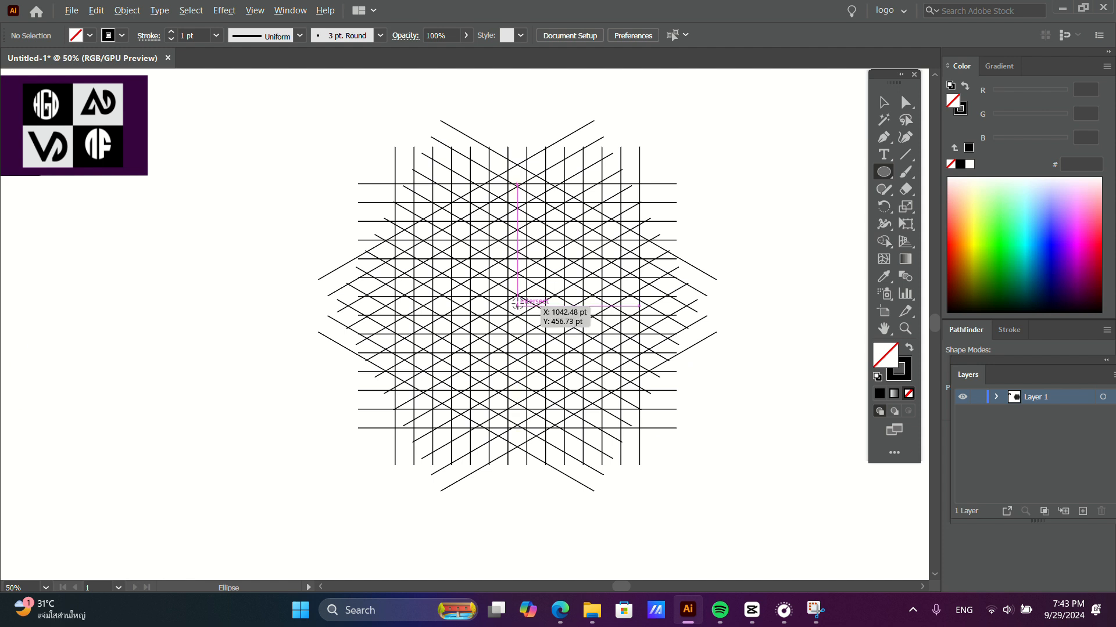
left_click_drag(517, 305, 604, 409)
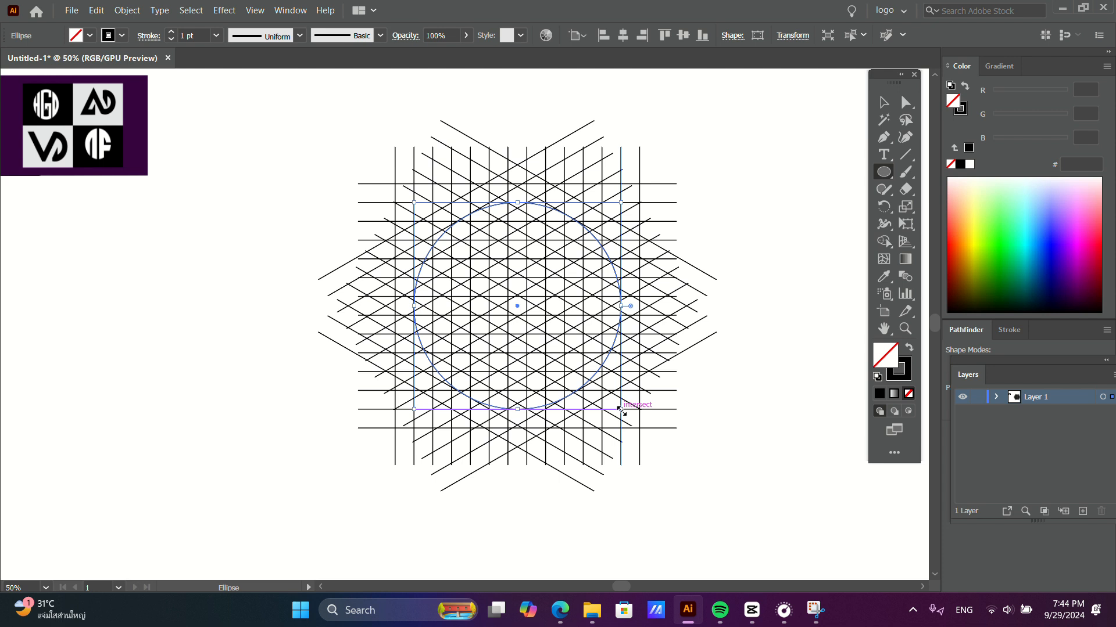
Try enlarging the circle to the outermost lines of the square grid, and undo the resize.
left_click_drag(621, 409, 640, 440)
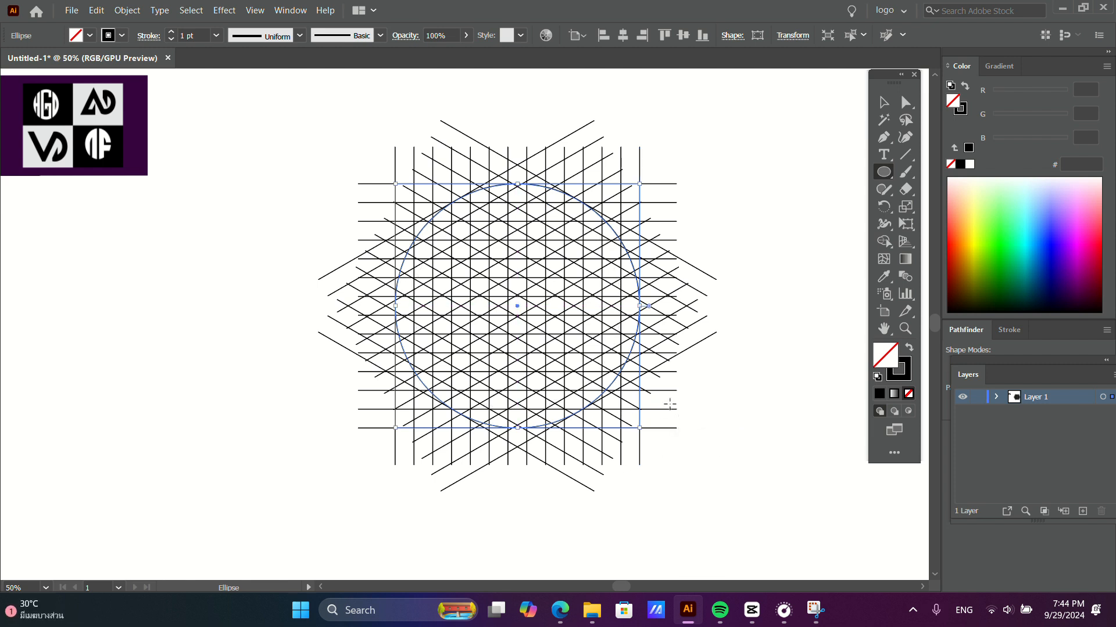
key("ctrl+z")
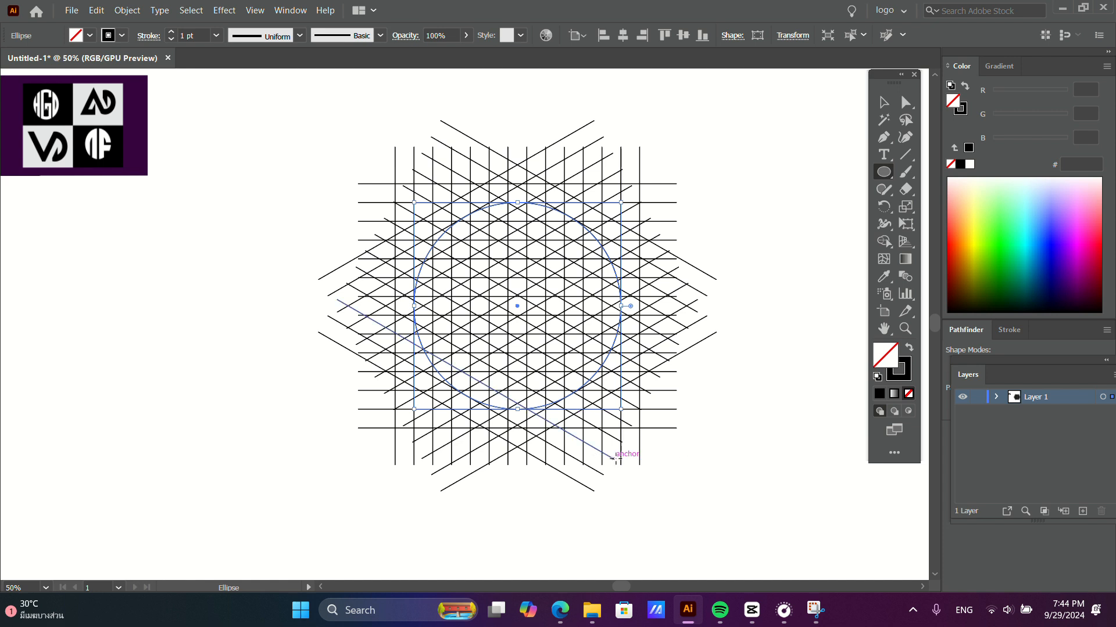
left_click(737, 428)
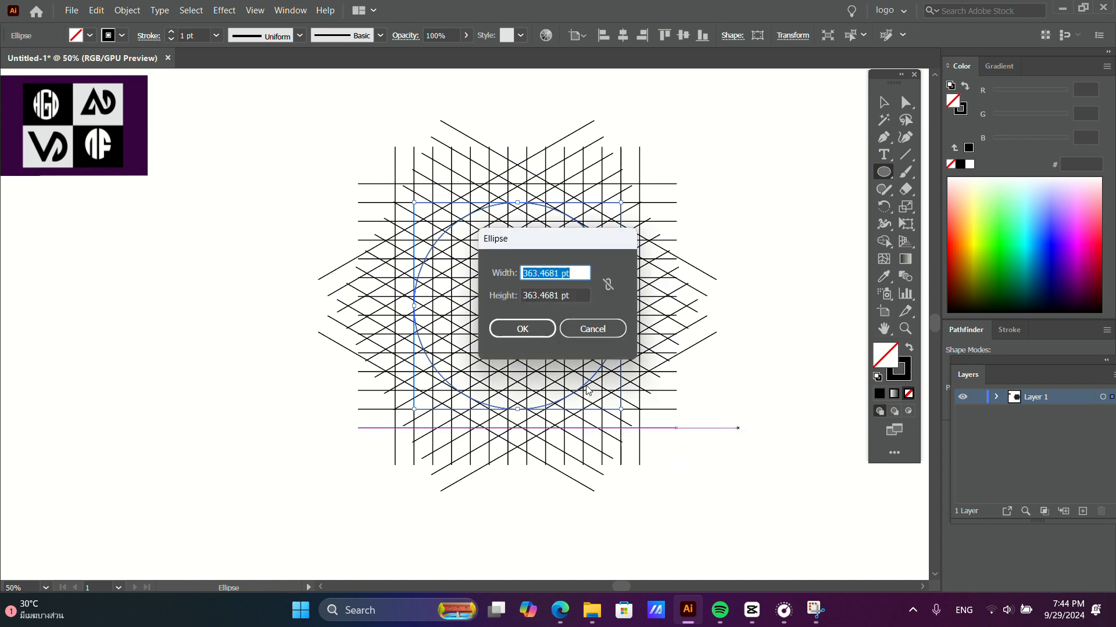
left_click(592, 329)
Add a concentric, enlarged copy of the circle that reaches the outermost vertical and horizontal lines, keeping the original.
key("v")
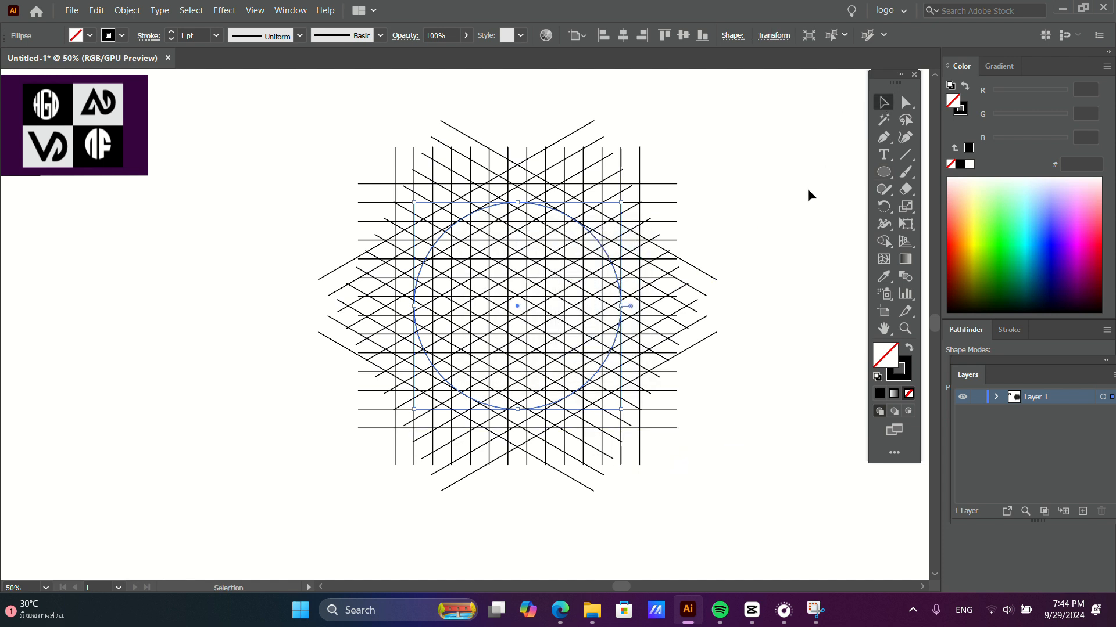
left_click(743, 141)
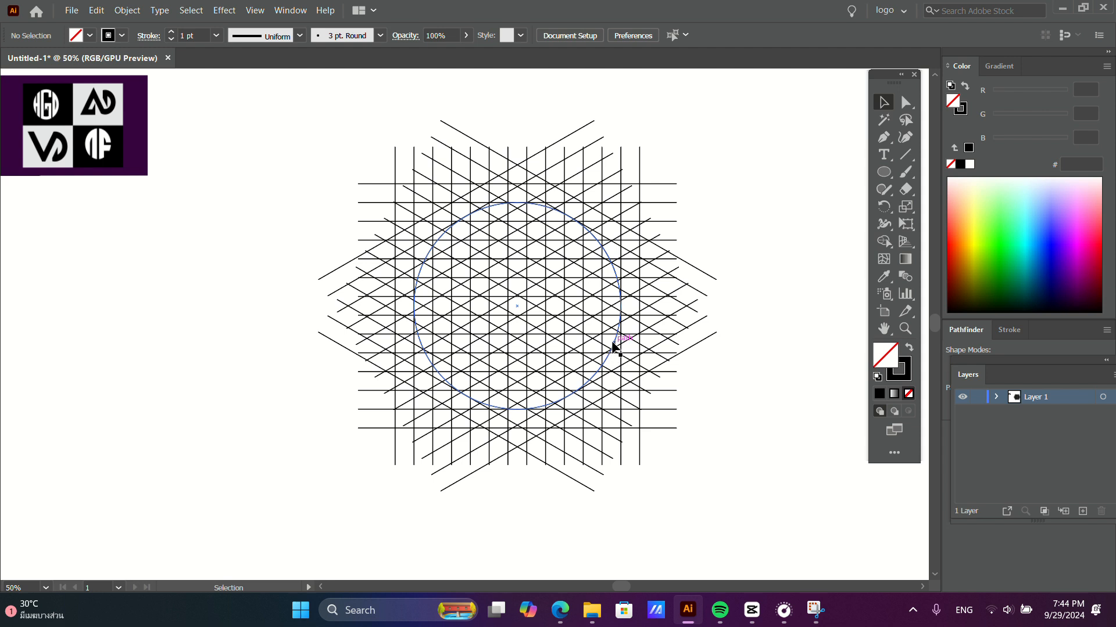
left_click(616, 347)
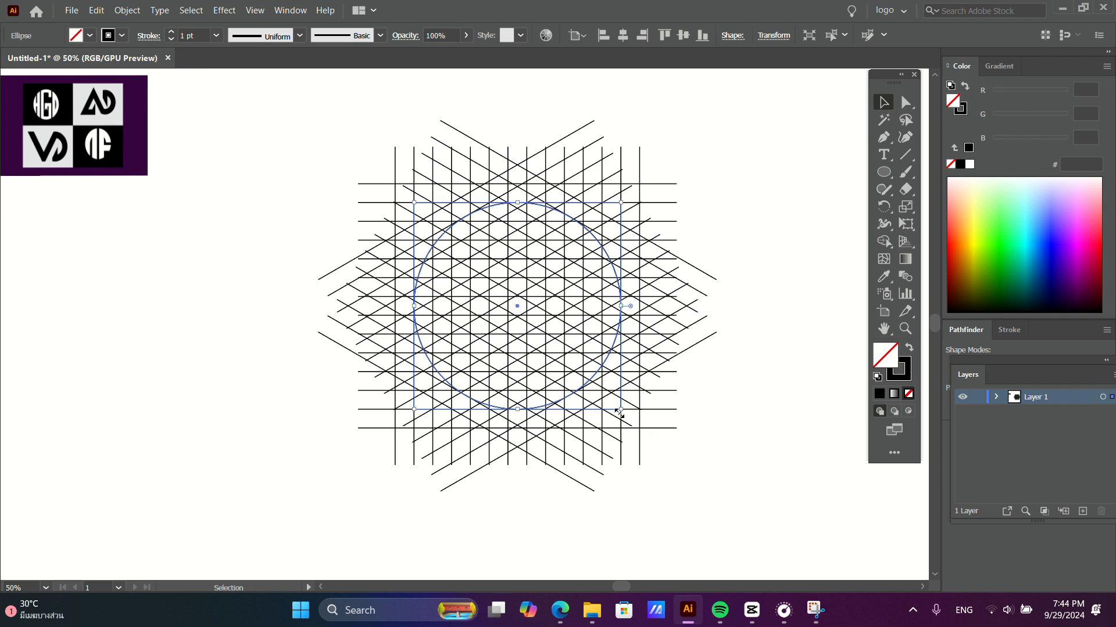
left_click_drag(620, 410, 642, 424)
left_click(738, 398)
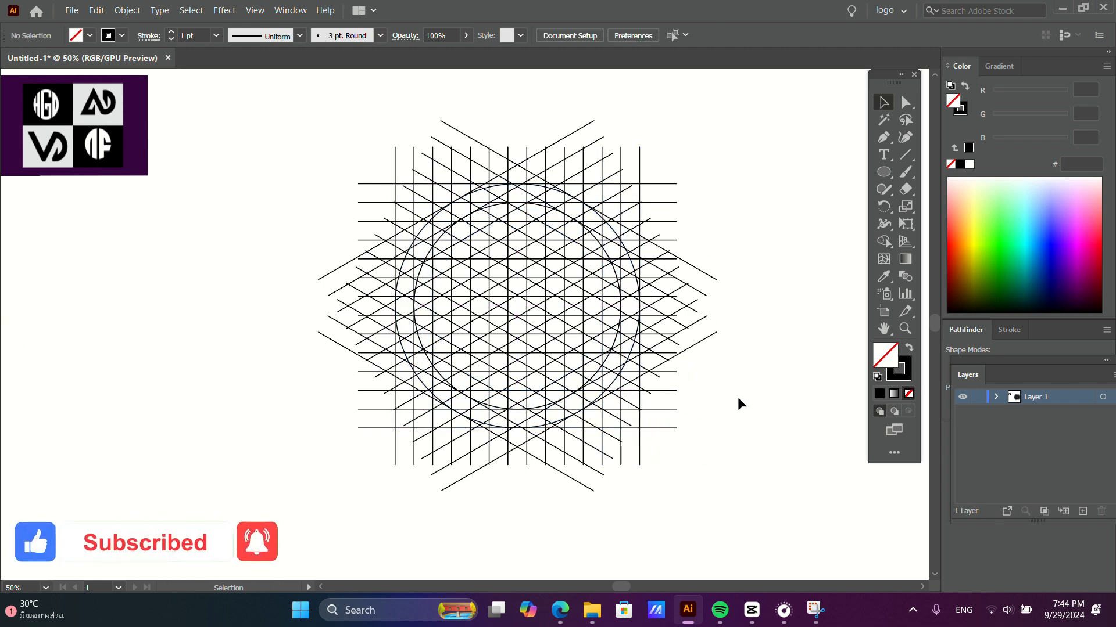
Select the whole grid with both circles for the Shape Builder tool and set the fill to bright green (00FF00).
left_click_drag(343, 88, 691, 432)
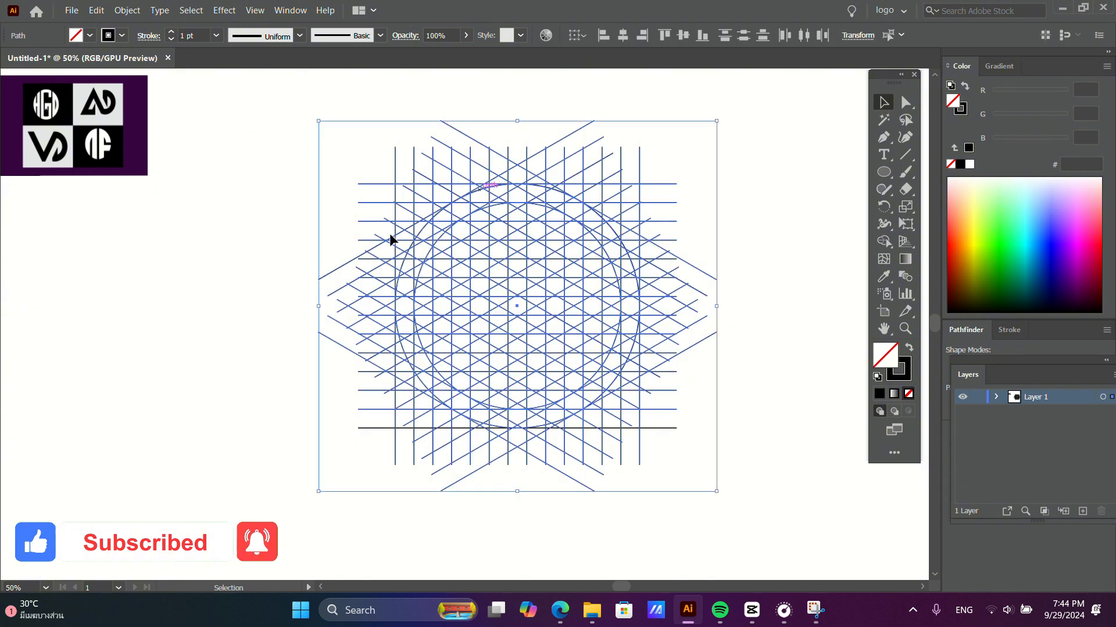
left_click(747, 125)
left_click_drag(299, 92, 718, 479)
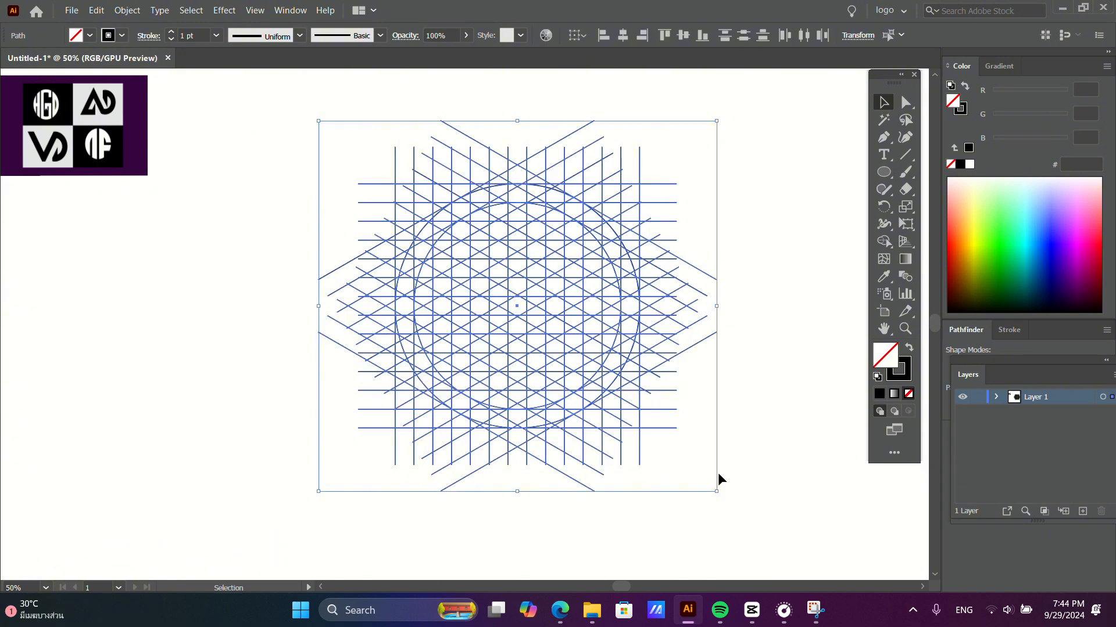
left_click(886, 241)
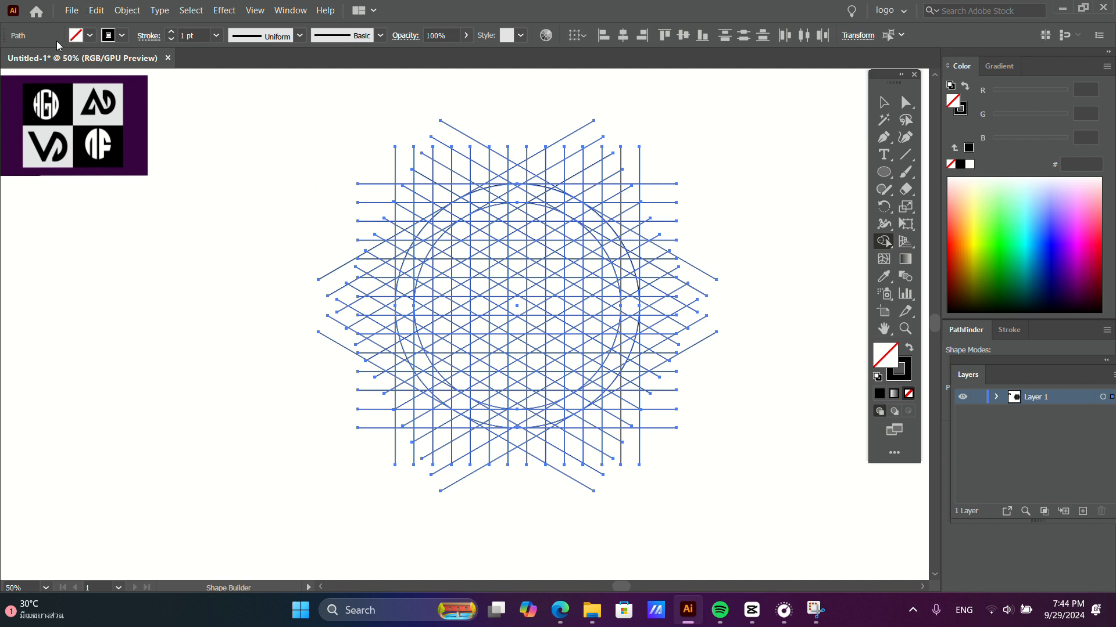
left_click(75, 36)
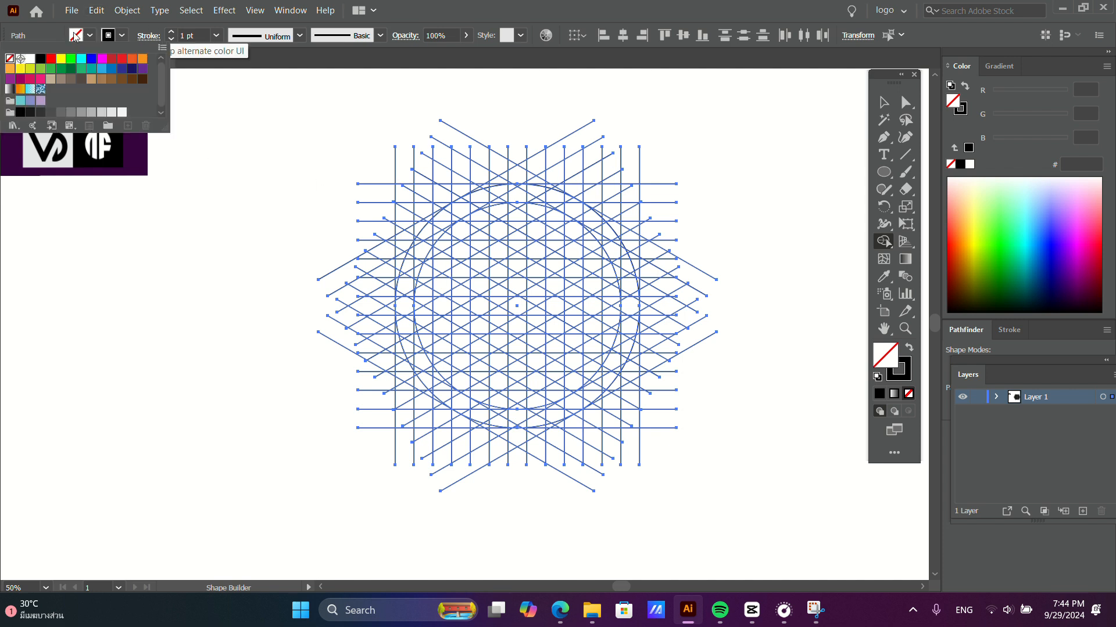
left_click(196, 229)
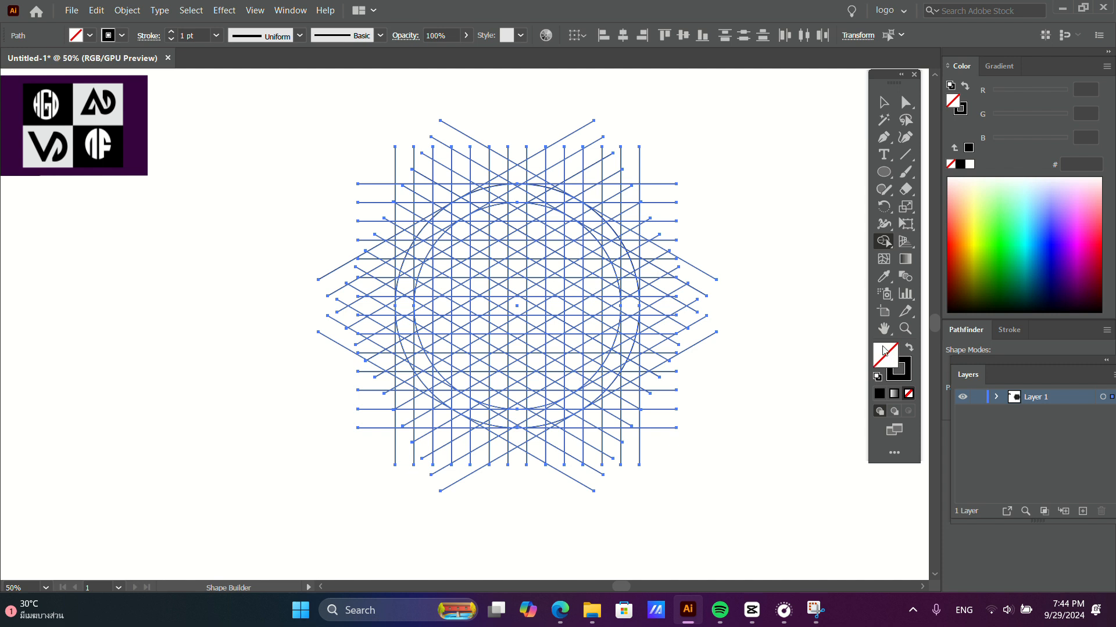
left_click(77, 39)
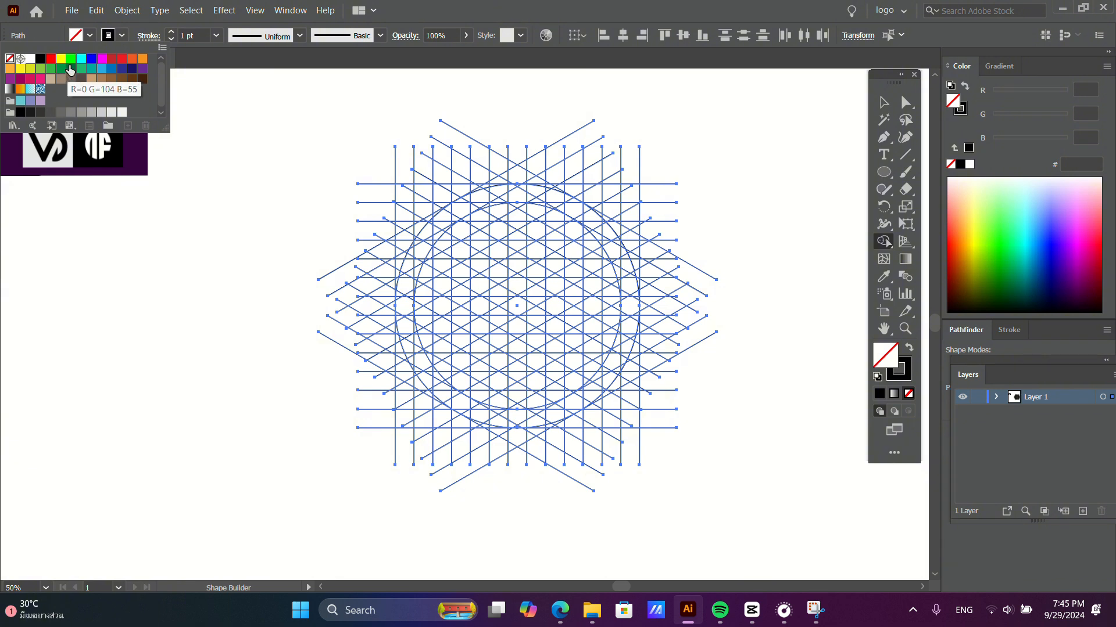
left_click(70, 60)
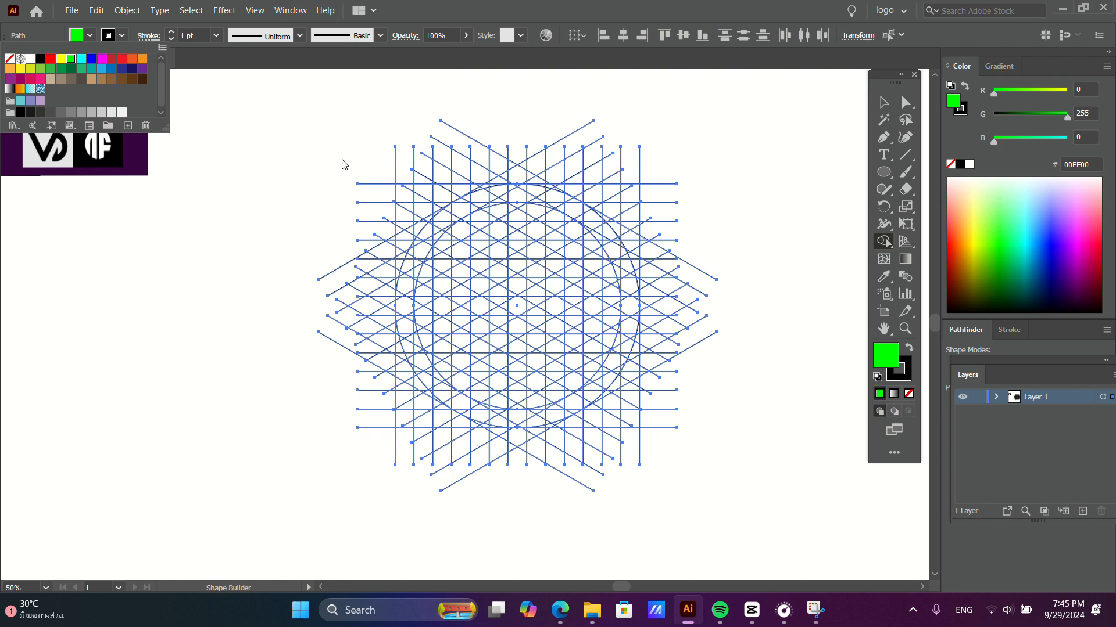
left_click(322, 144)
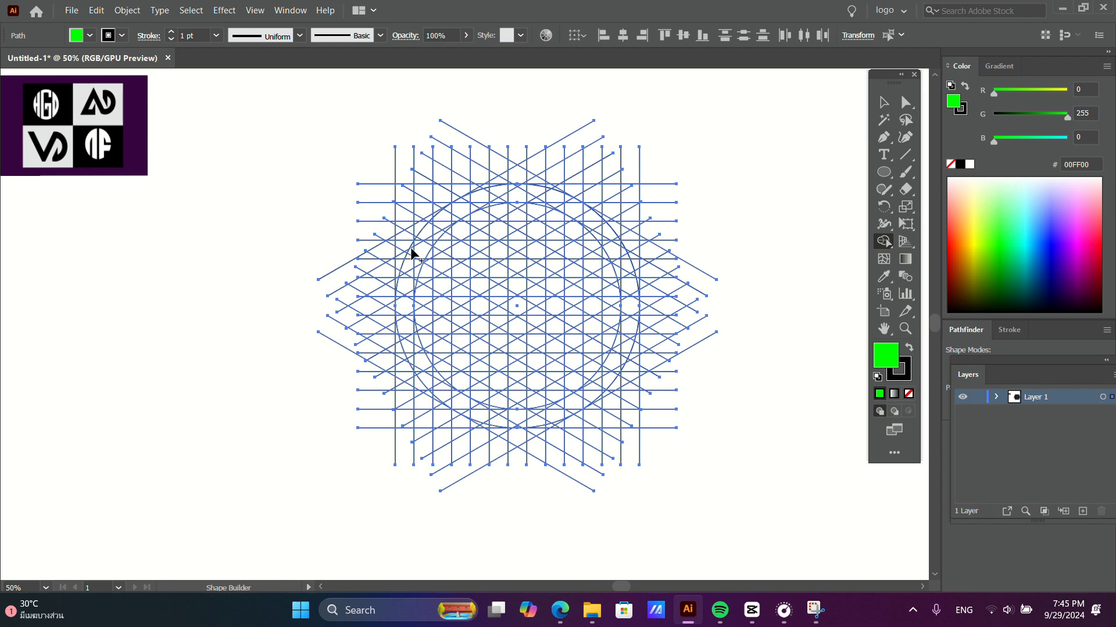
Try merging the regions between the two circles on the grid's left side with the Shape Builder, and undo the merge.
scroll(405, 276, "up", 1)
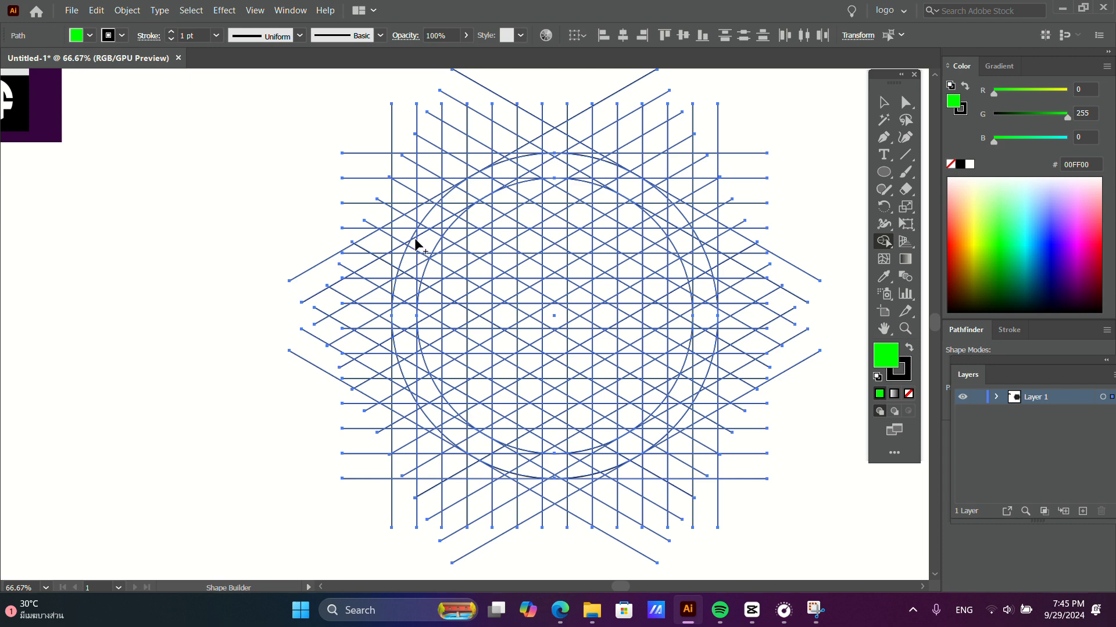
mouse_move(414, 236)
left_mouse_down()
mouse_move(407, 326)
mouse_move(399, 272)
mouse_move(394, 302)
mouse_move(421, 372)
left_mouse_up()
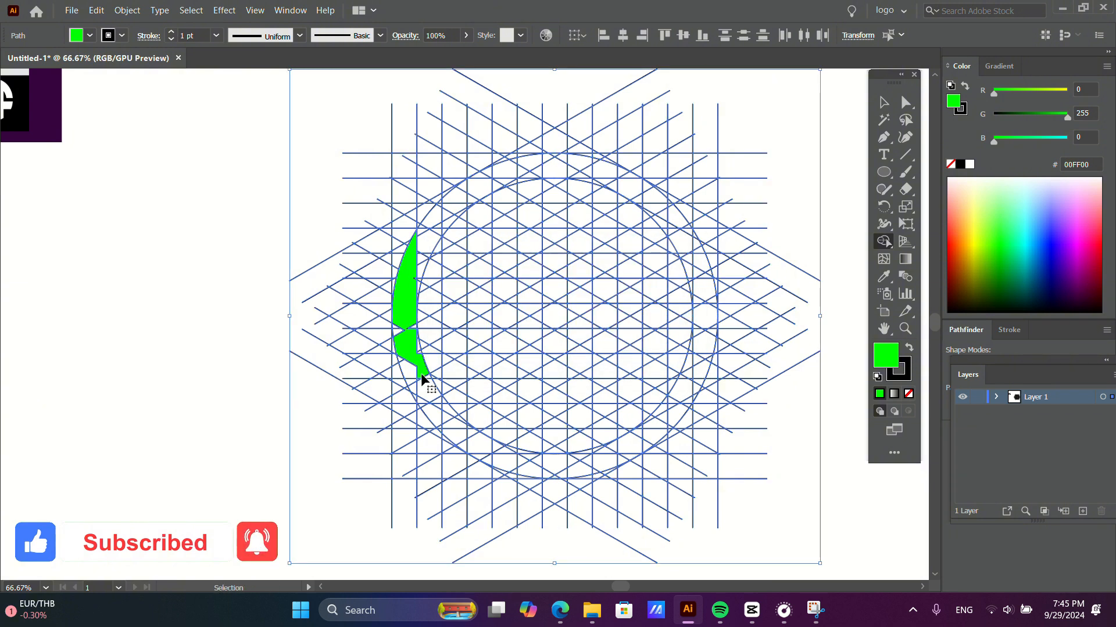
key("ctrl+z")
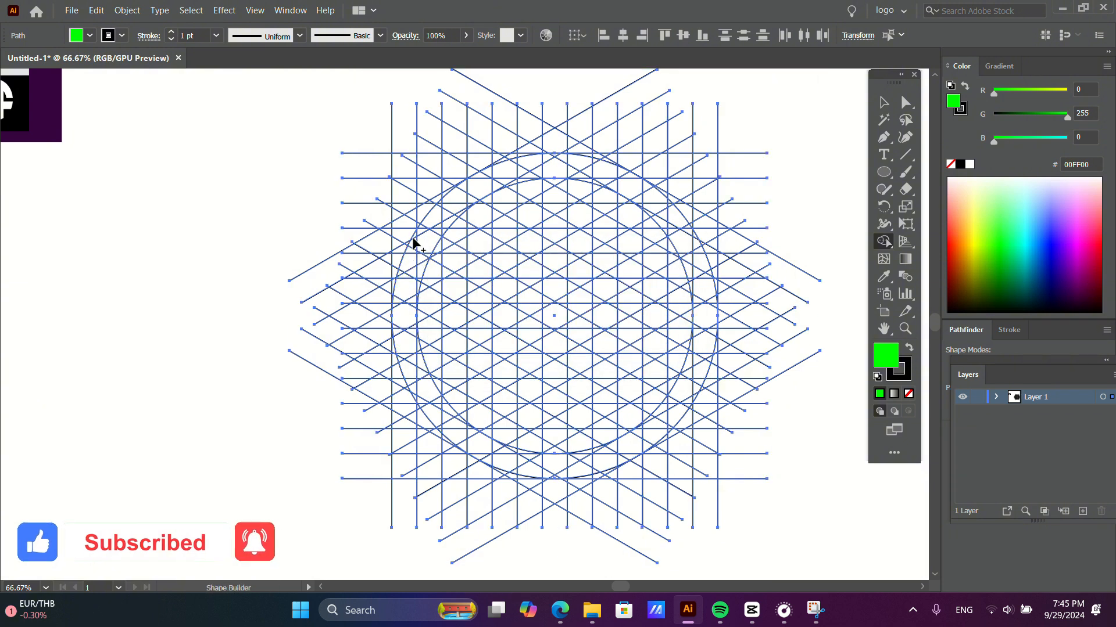
Merge the regions between the outer circle's left arc and the second vertical grid line into one green segment with the Shape Builder.
left_click(409, 252)
key("ctrl+z")
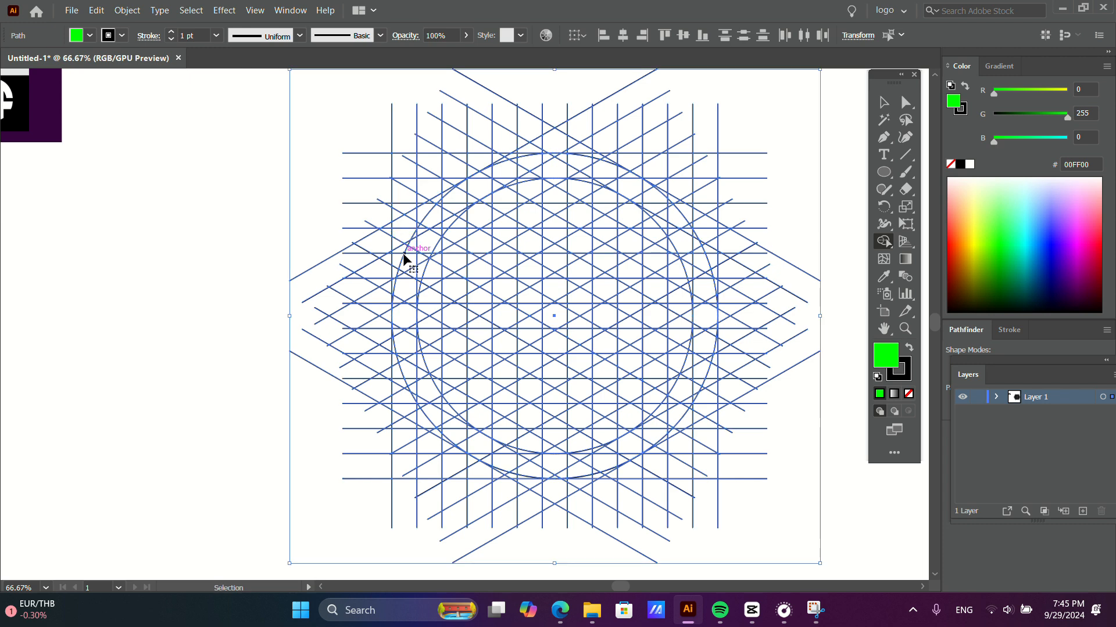
mouse_move(414, 240)
left_mouse_down()
mouse_move(406, 326)
mouse_move(416, 395)
left_mouse_up()
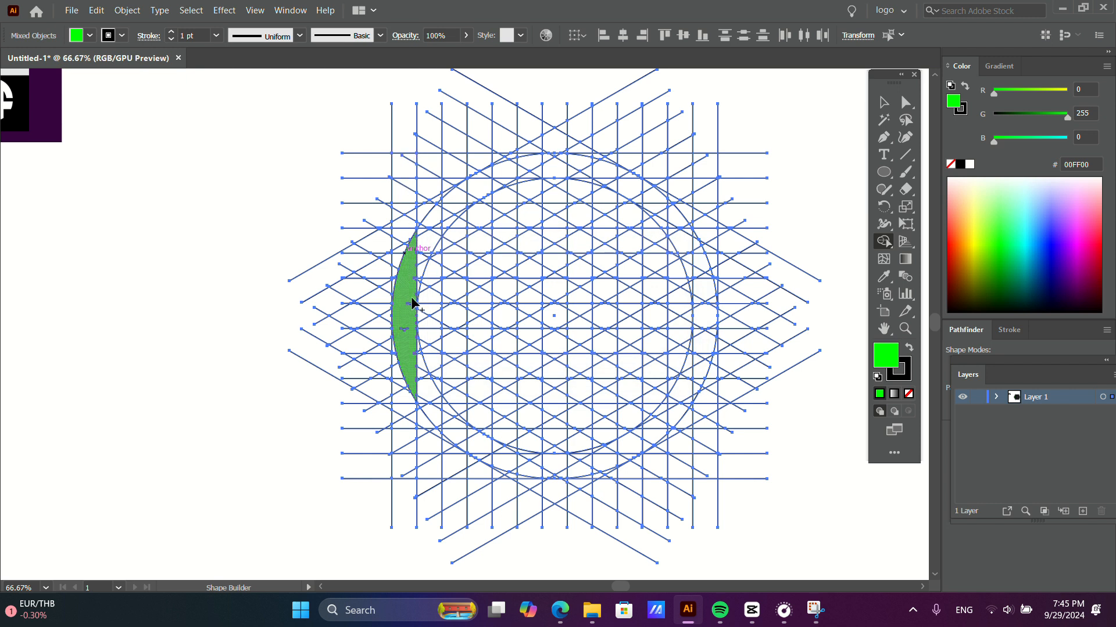
left_click(401, 325)
left_click(403, 344)
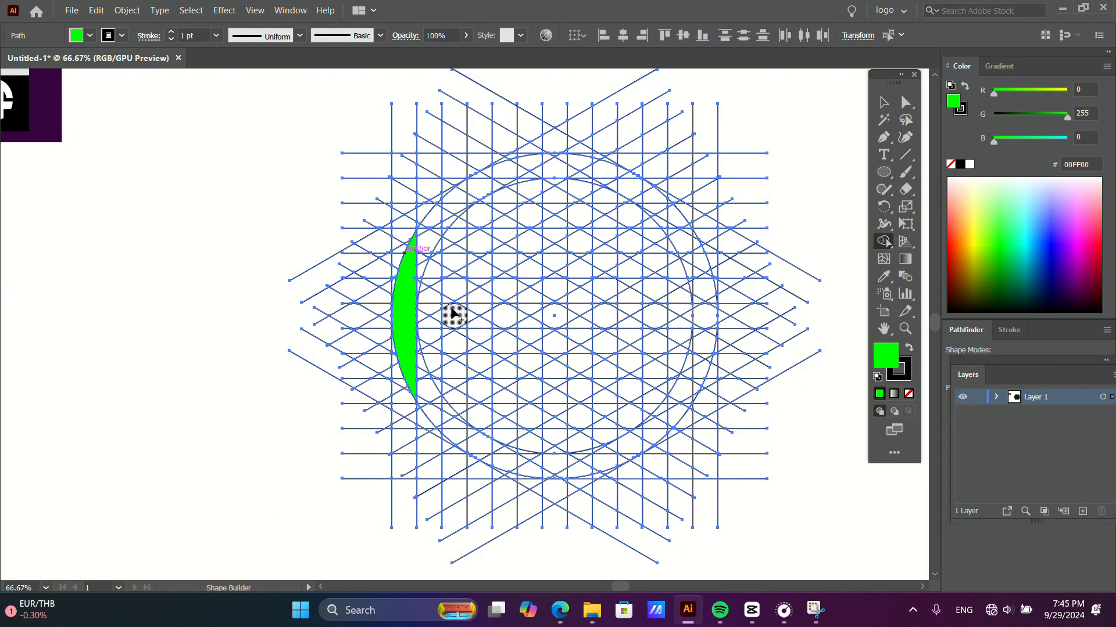
Merge the strip between the third and fourth vertical grid lines into a green bar that ends at the outer circle.
scroll(439, 307, "up", 2)
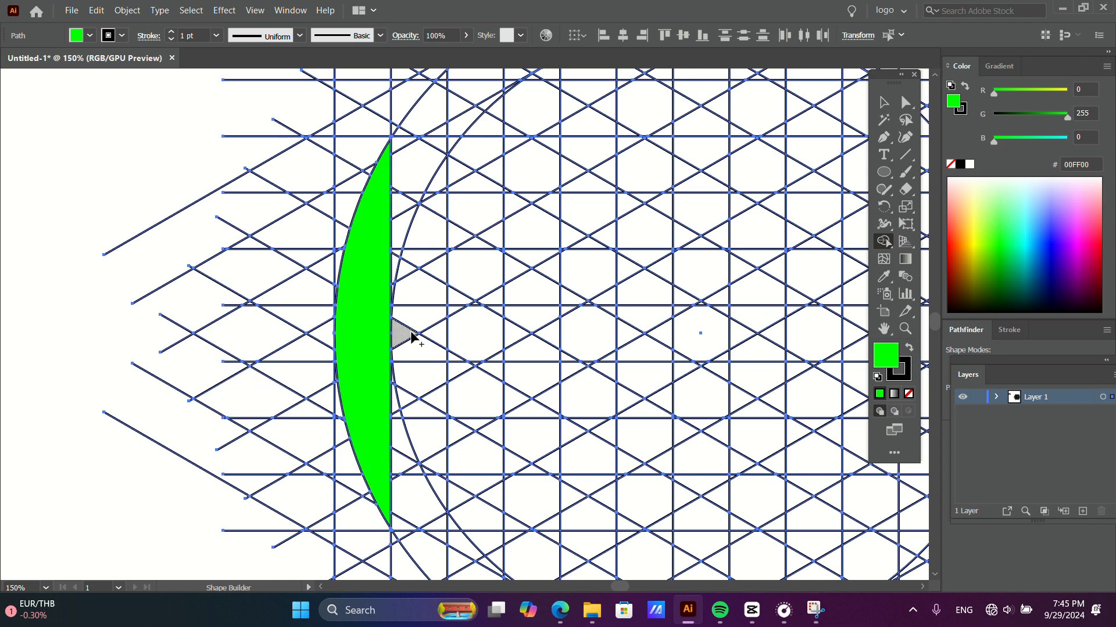
scroll(411, 337, "down", 2)
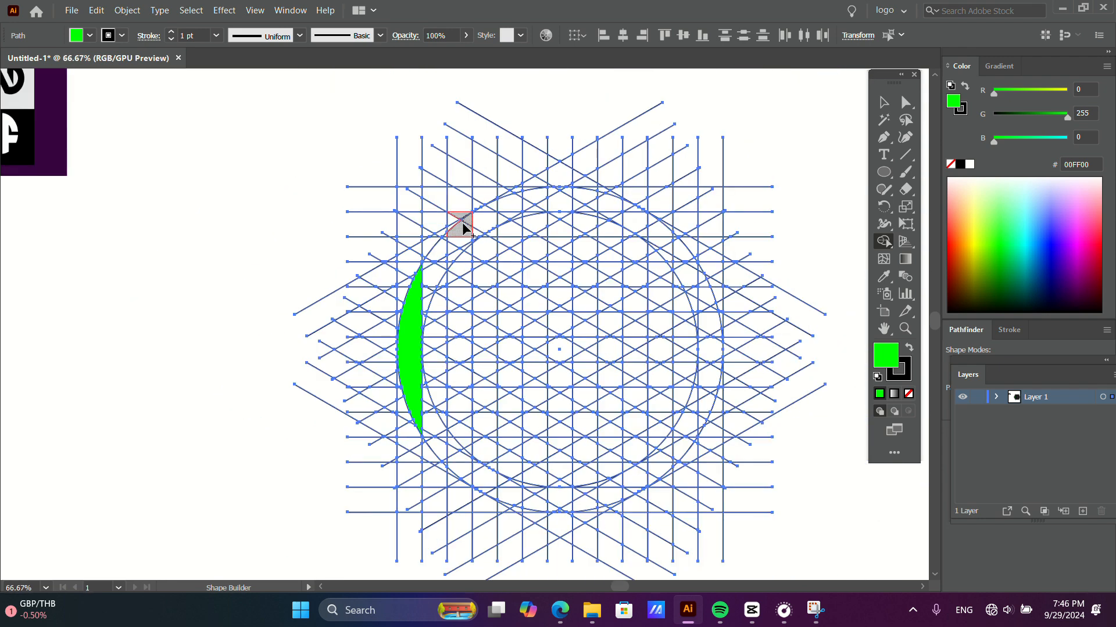
key("ctrl")
mouse_move(466, 220)
left_mouse_down()
mouse_move(468, 479)
mouse_move(452, 420)
mouse_move(450, 437)
mouse_move(469, 450)
mouse_move(465, 248)
left_mouse_up()
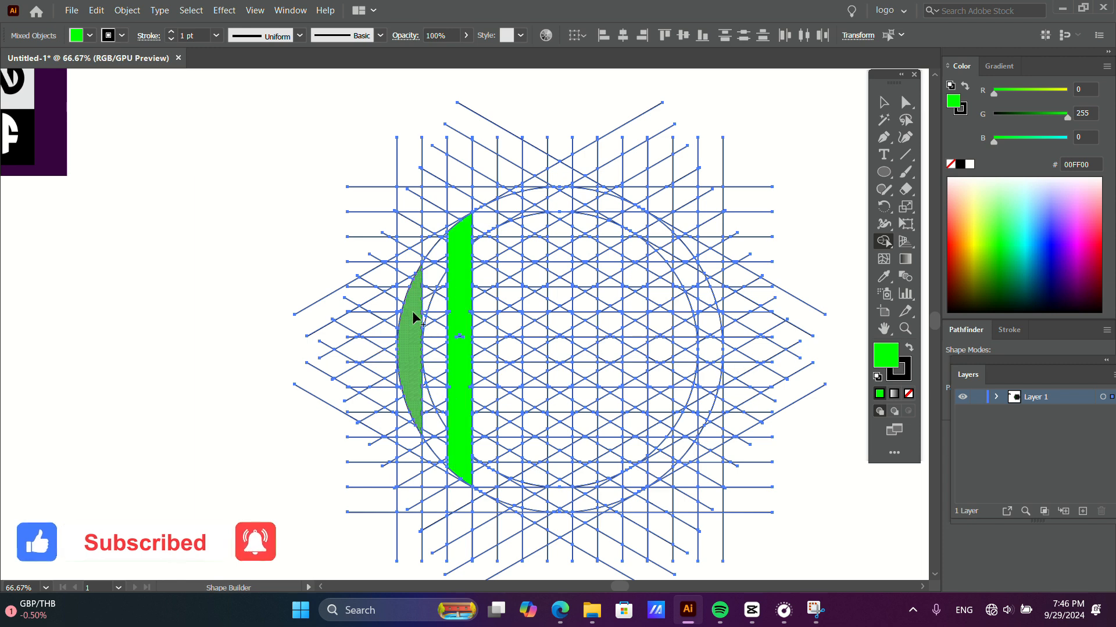
Join the left arc segment and the vertical bar with a one-row horizontal crossbar at mid-height, forming an H.
mouse_move(412, 349)
left_mouse_down()
mouse_move(441, 345)
mouse_move(446, 359)
mouse_move(420, 354)
left_mouse_up()
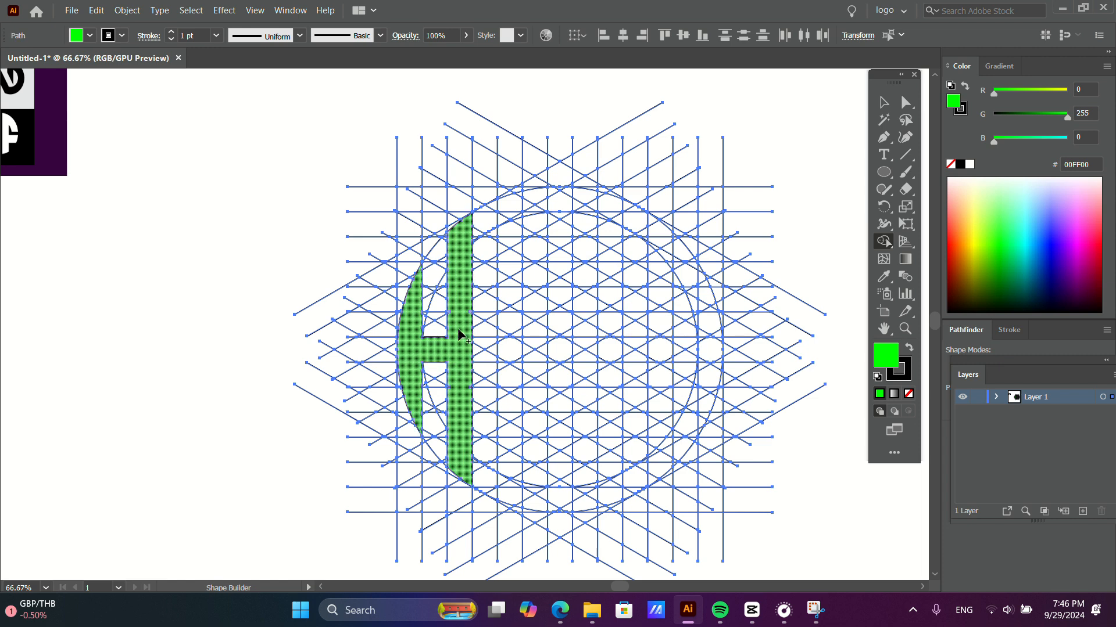
scroll(444, 336, "up", 2)
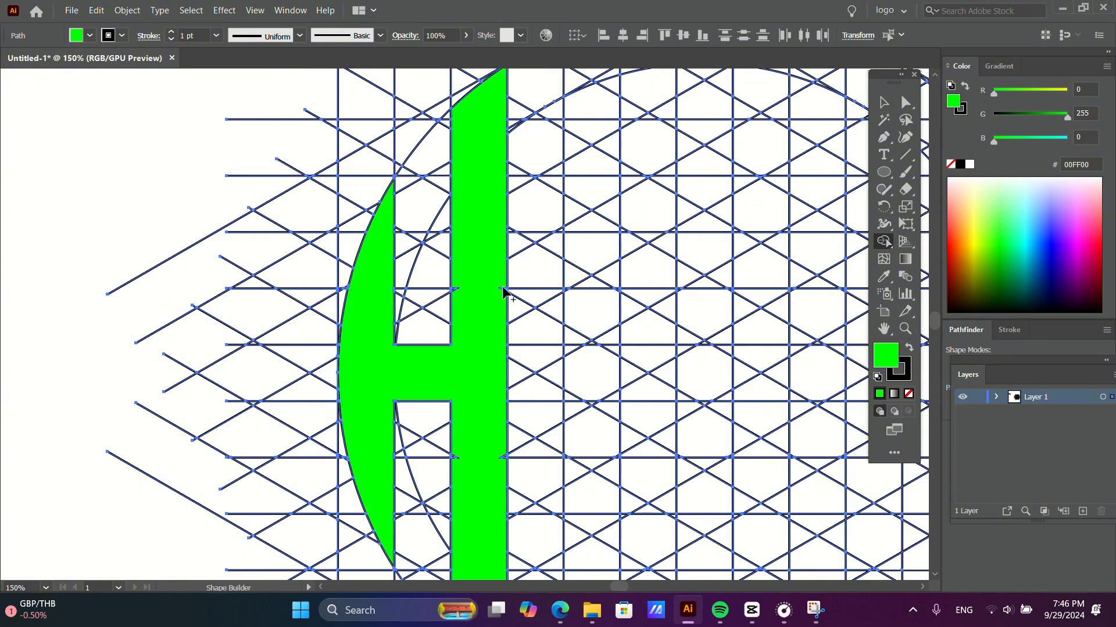
left_click(456, 292)
scroll(540, 360, "down", 2)
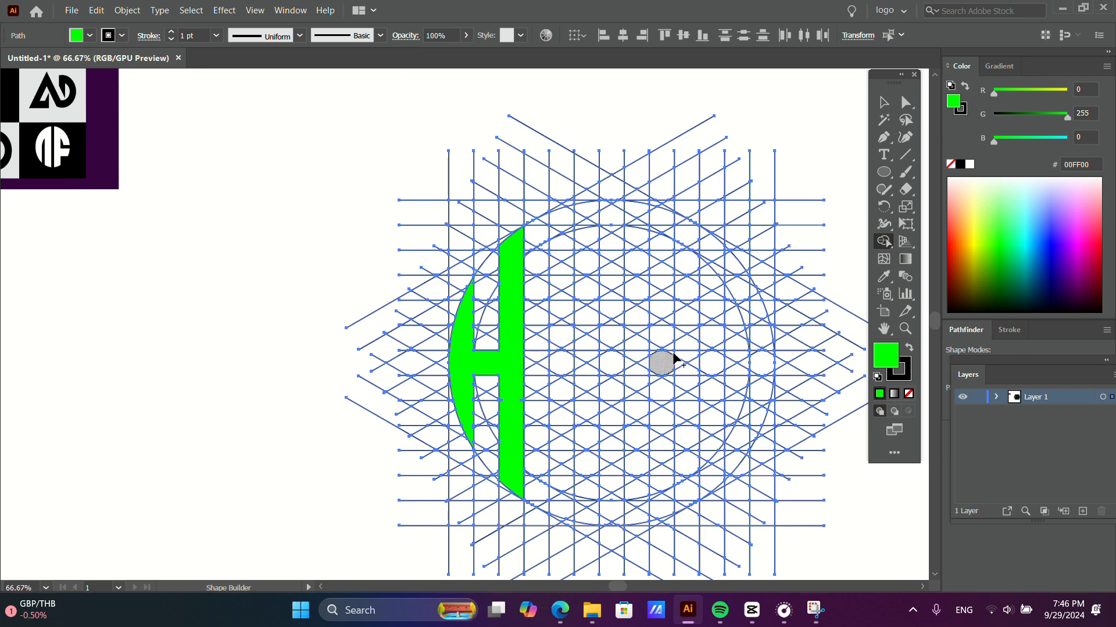
Merge the regions between the two circles on the grid's right side into a green curved band for a letter D.
scroll(190, 227, "down", 2)
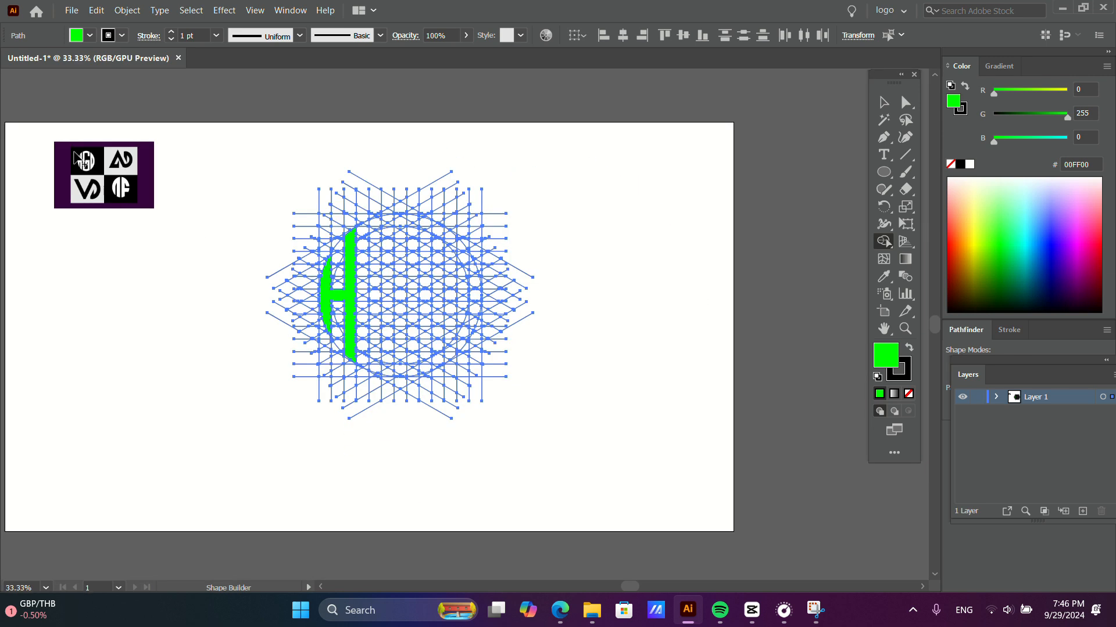
scroll(444, 322, "up", 2)
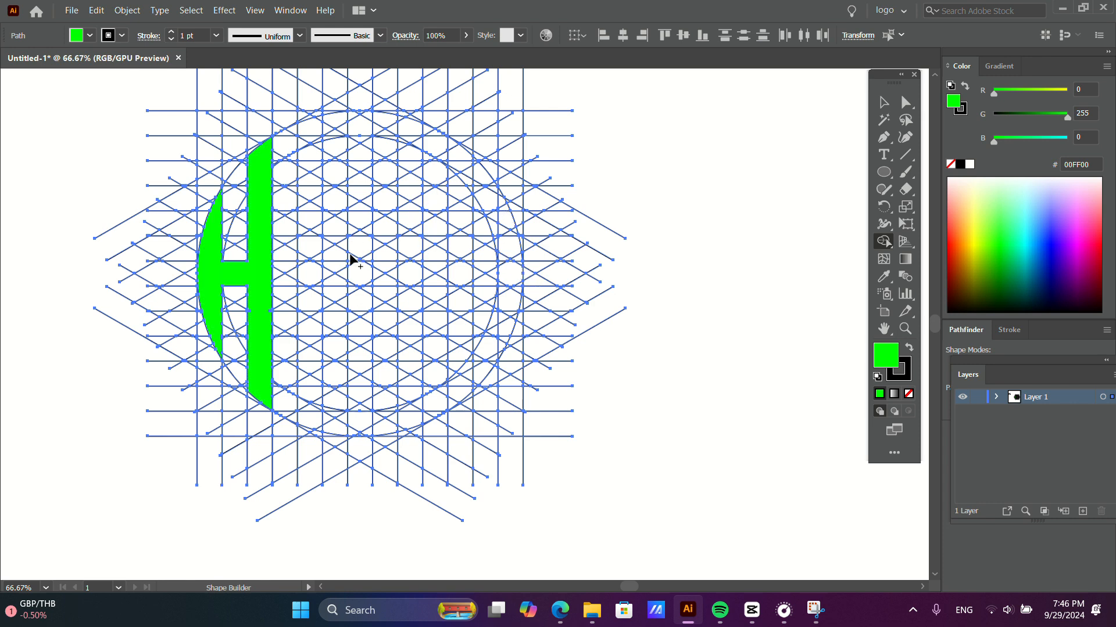
left_click_drag(351, 259, 454, 263)
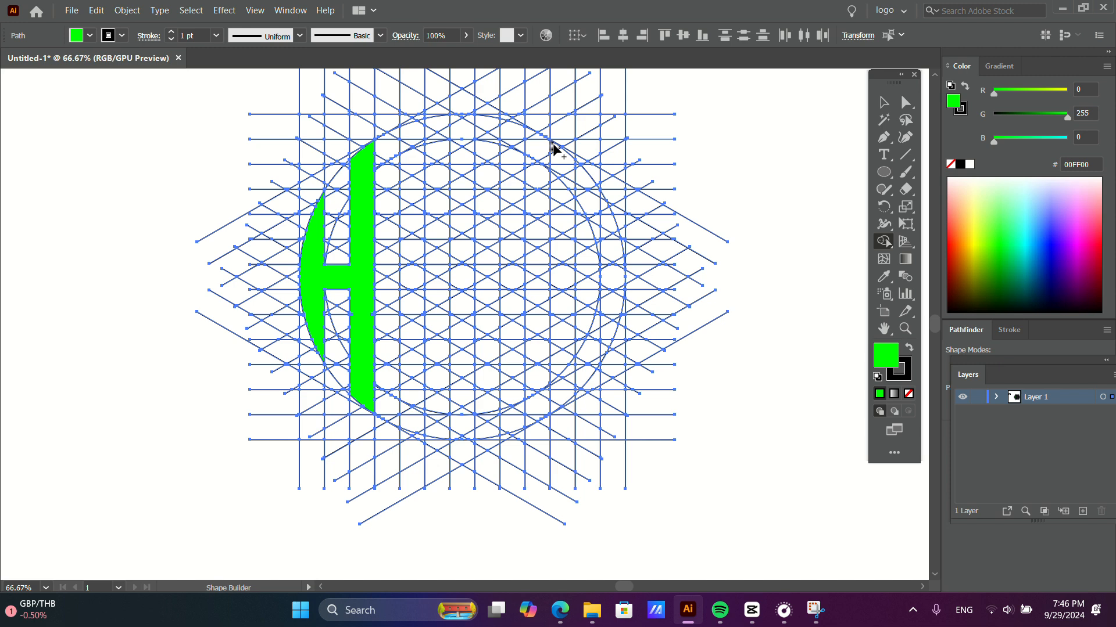
left_click_drag(551, 143, 573, 165)
mouse_move(558, 155)
left_mouse_down()
mouse_move(586, 183)
mouse_move(562, 164)
mouse_move(575, 186)
mouse_move(560, 173)
mouse_move(605, 236)
mouse_move(602, 208)
mouse_move(592, 191)
mouse_move(614, 280)
mouse_move(597, 340)
mouse_move(556, 408)
left_mouse_up()
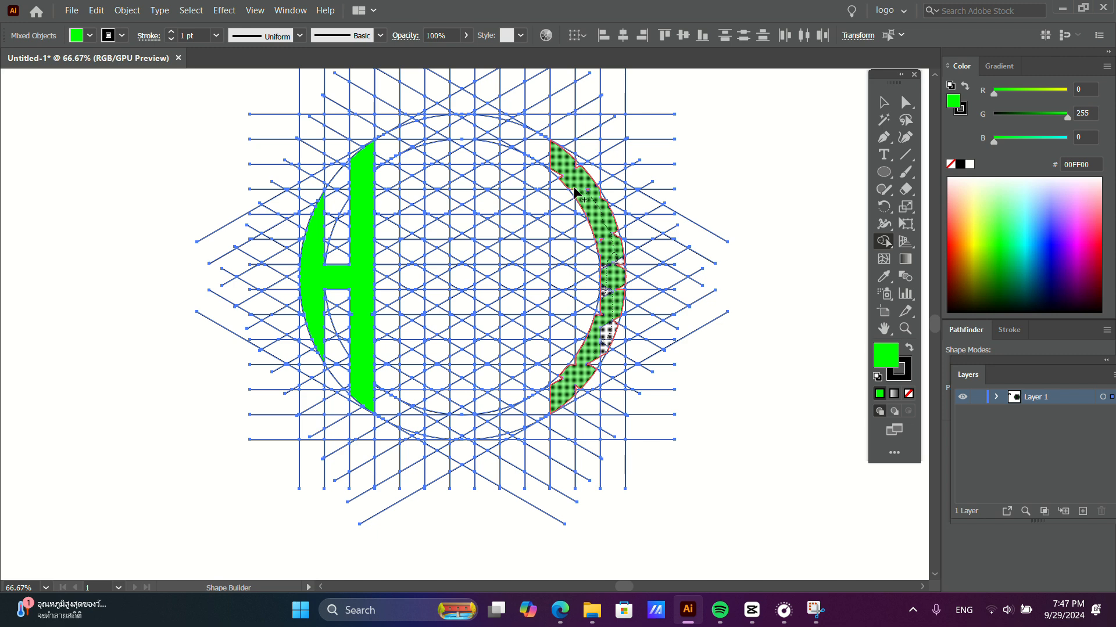
left_click_drag(574, 191, 573, 177)
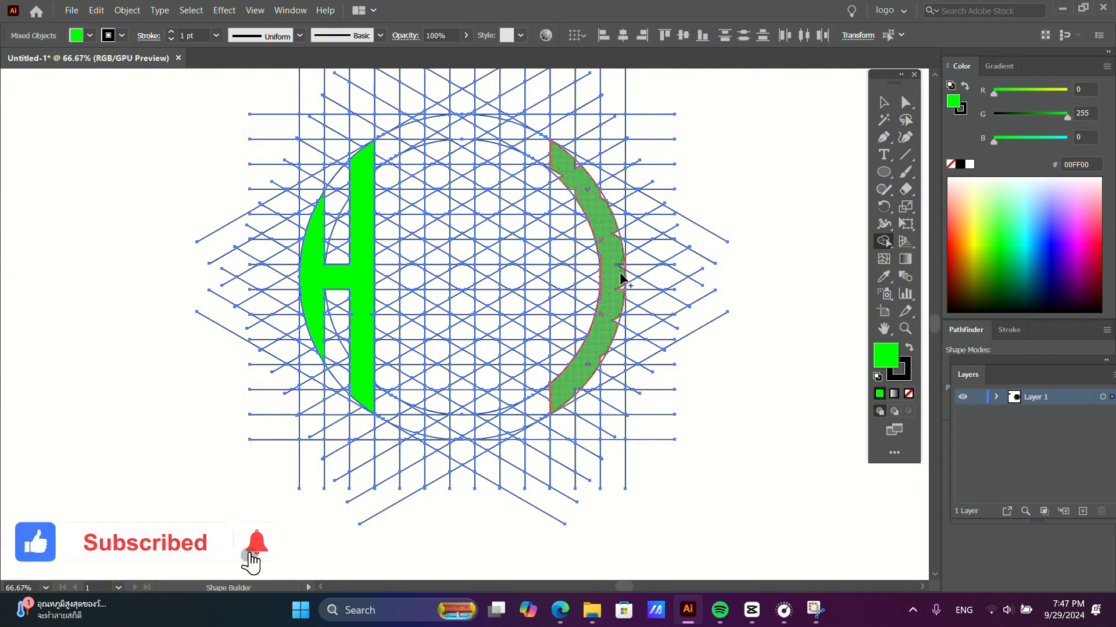
left_click_drag(612, 326, 609, 334)
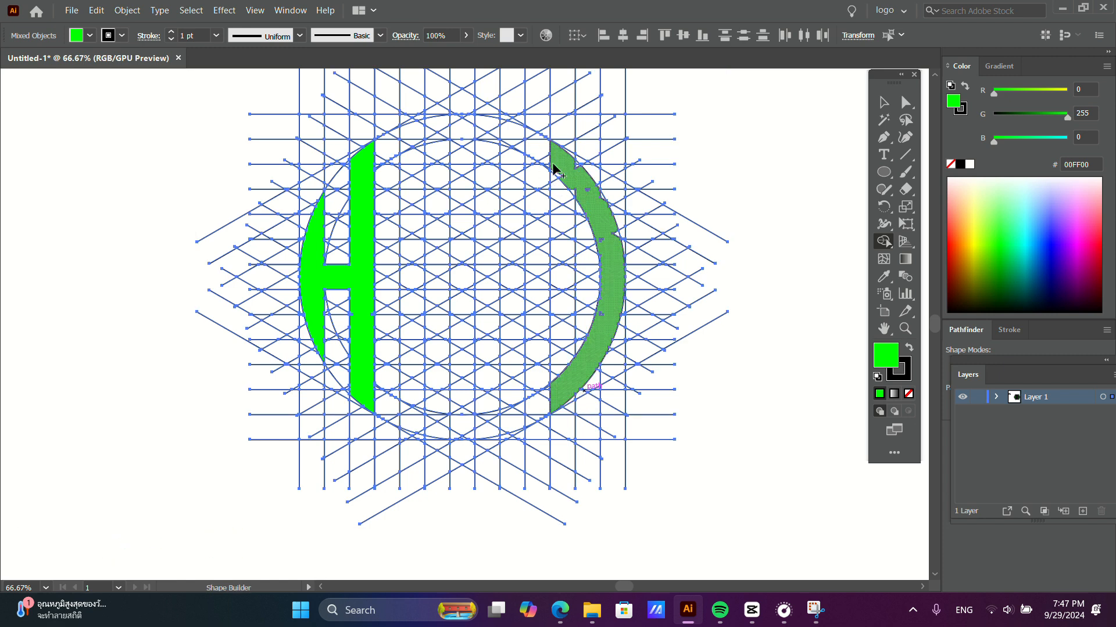
Merge the vertical strip at the curved band's inner ends into it as the stem of the D.
left_click_drag(558, 264, 557, 355)
left_click_drag(552, 395, 555, 391)
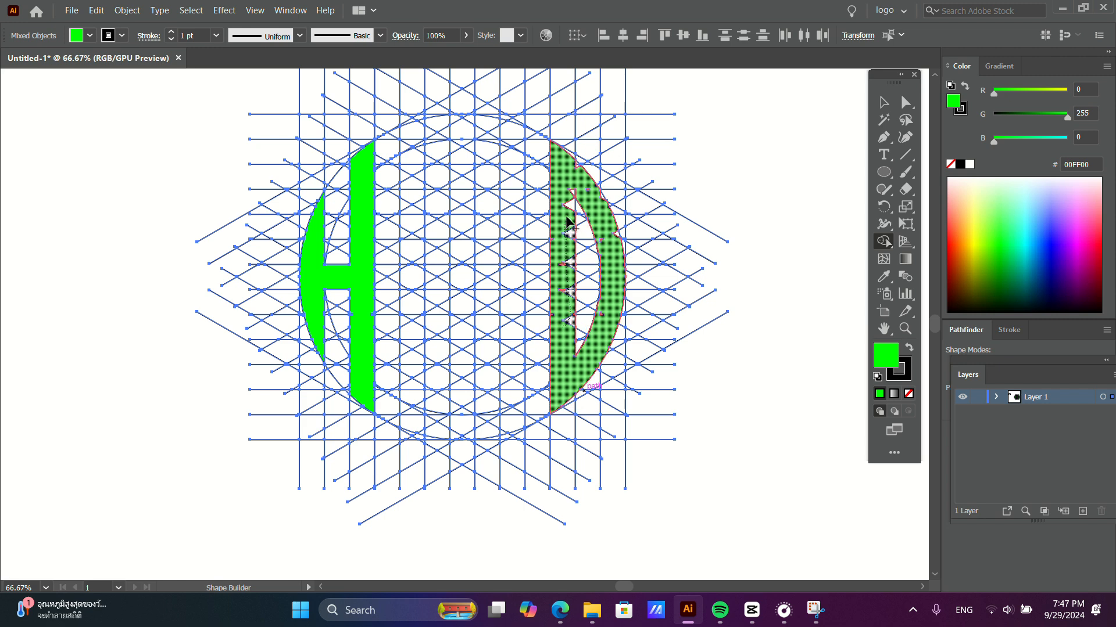
left_click_drag(578, 191, 579, 195)
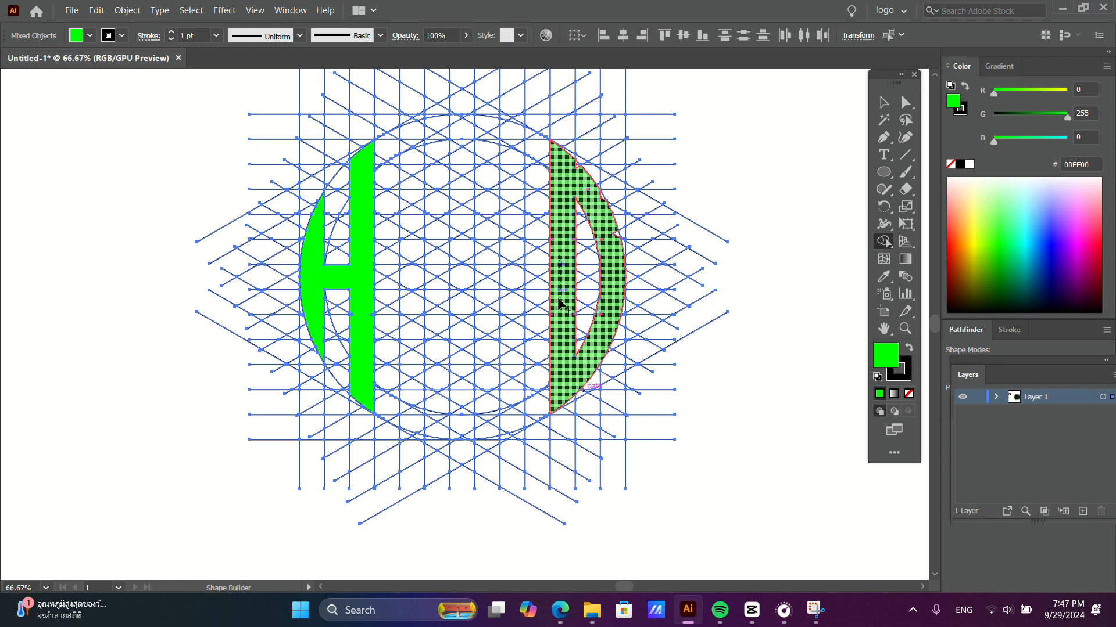
Merge the leftover notch on the outer edge of the D's curve into the letter shape.
scroll(551, 317, "up", 2)
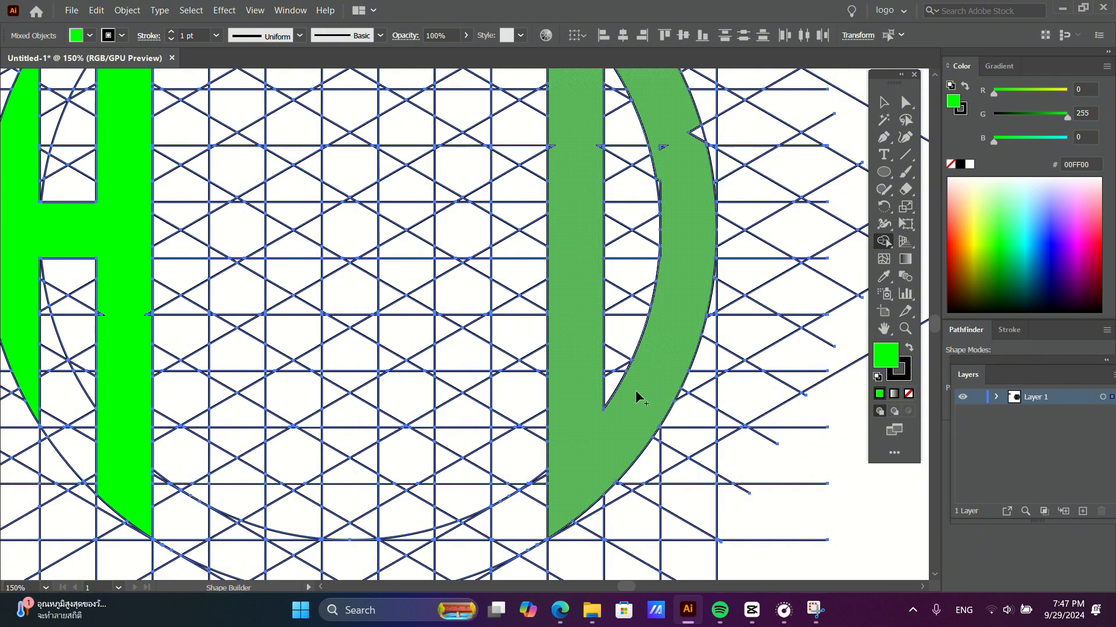
scroll(673, 344, "up", 4)
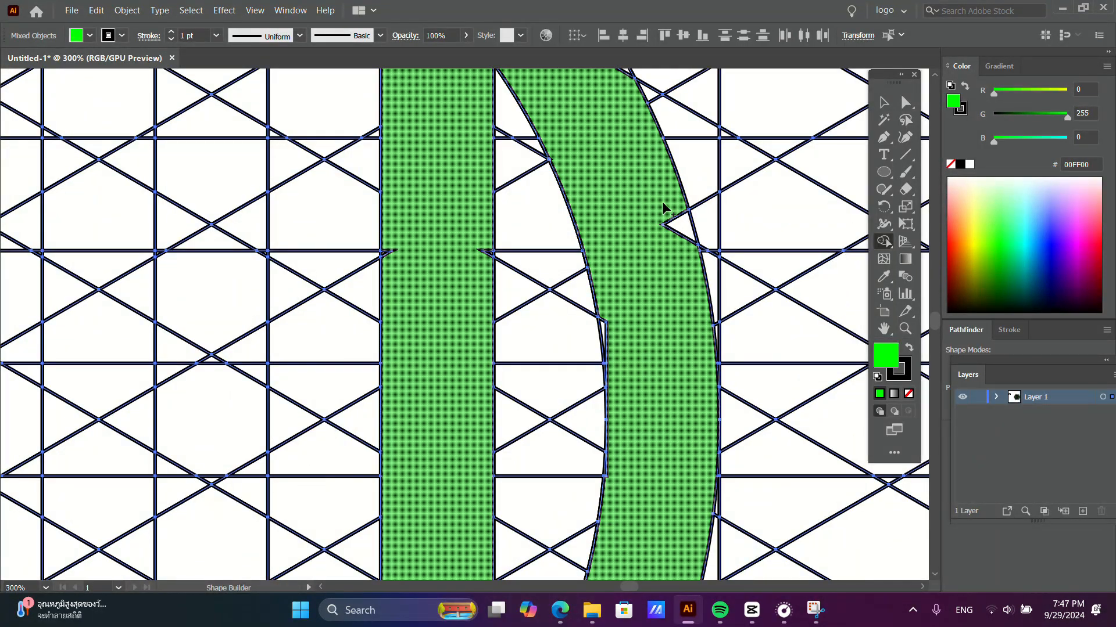
left_click(674, 225)
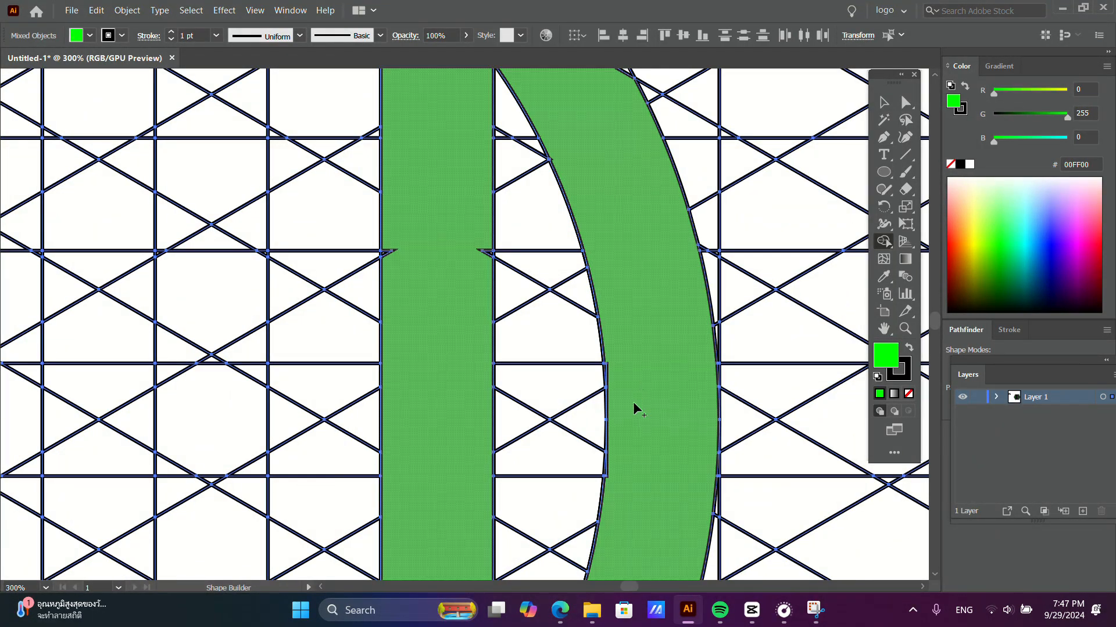
Merge the thin leftover slivers along the inner edge of the D's curve at mid-height so the edge follows the inner circle.
scroll(607, 343, "up", 3)
mouse_move(565, 340)
left_mouse_down()
mouse_move(576, 313)
mouse_move(576, 337)
left_mouse_up()
key("ctrl+z")
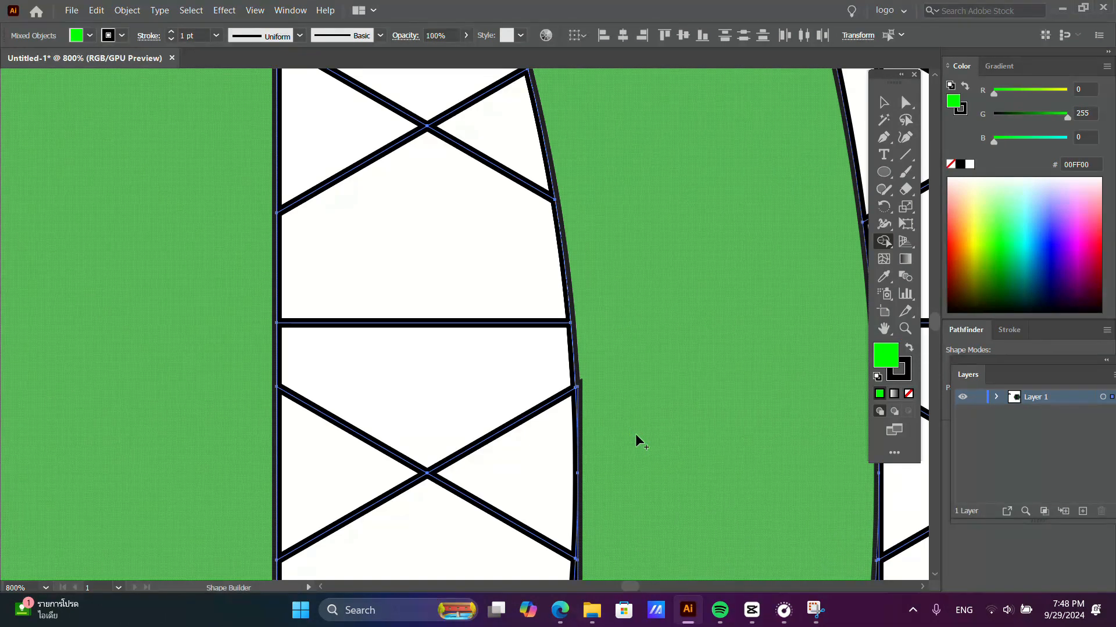
mouse_move(633, 360)
left_mouse_down()
mouse_move(658, 427)
mouse_move(662, 323)
left_mouse_up()
key("ctrl+z")
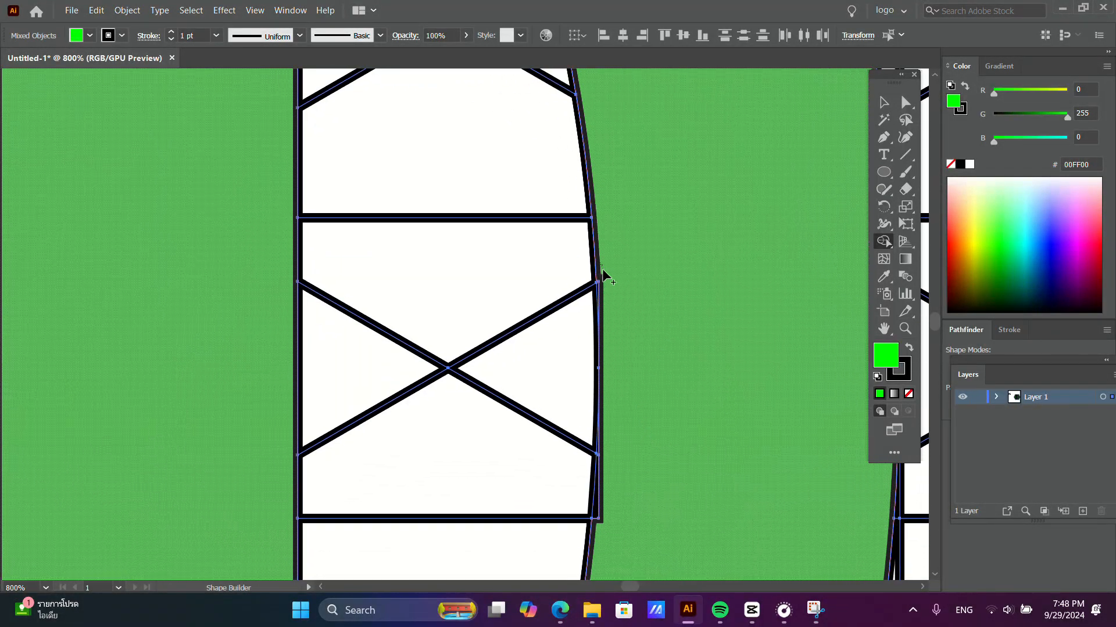
left_click_drag(595, 289, 601, 300)
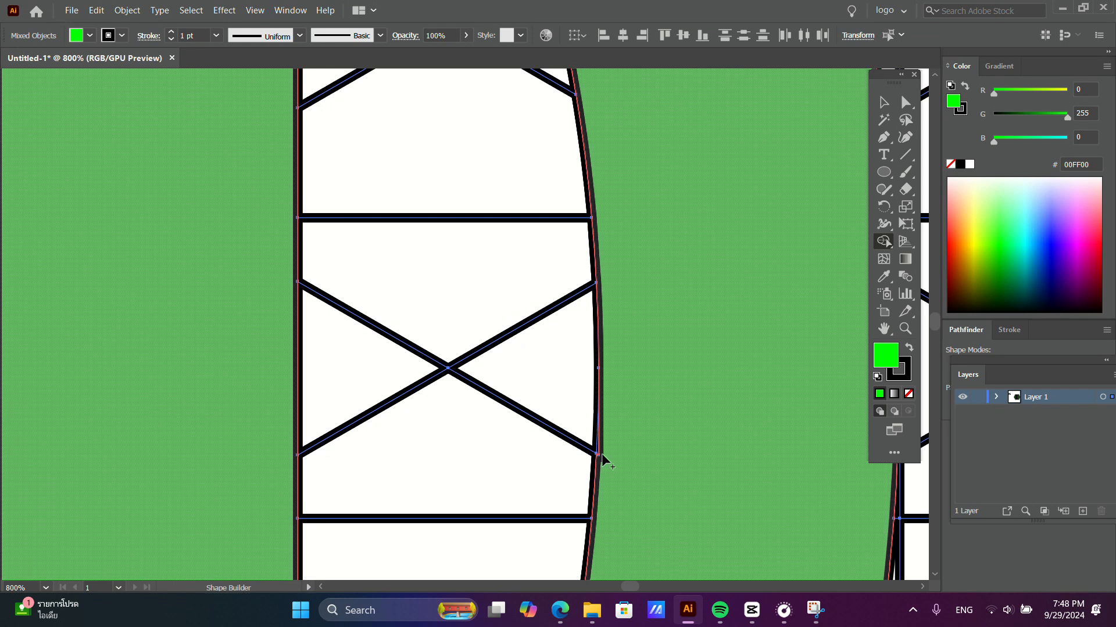
left_click_drag(601, 458, 598, 457)
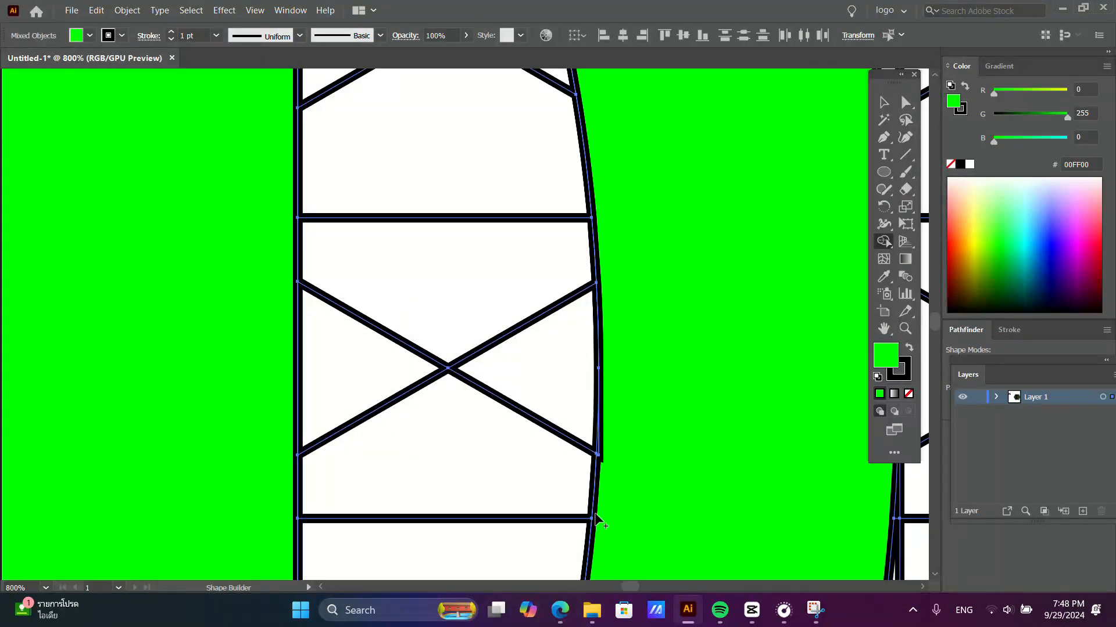
scroll(607, 448, "down", 1)
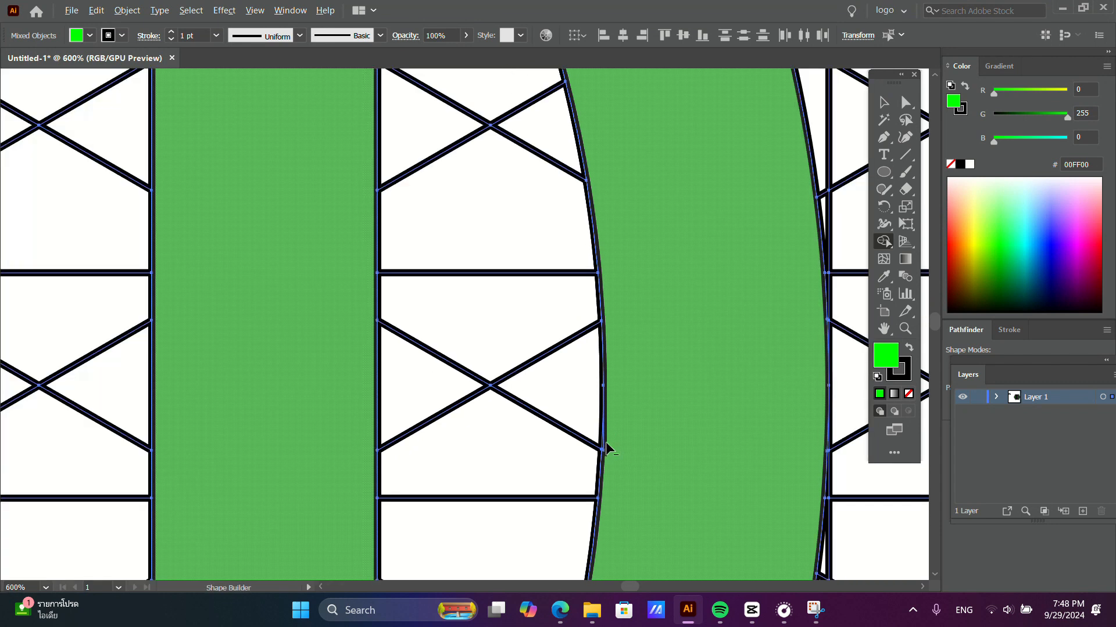
scroll(607, 449, "up", 3)
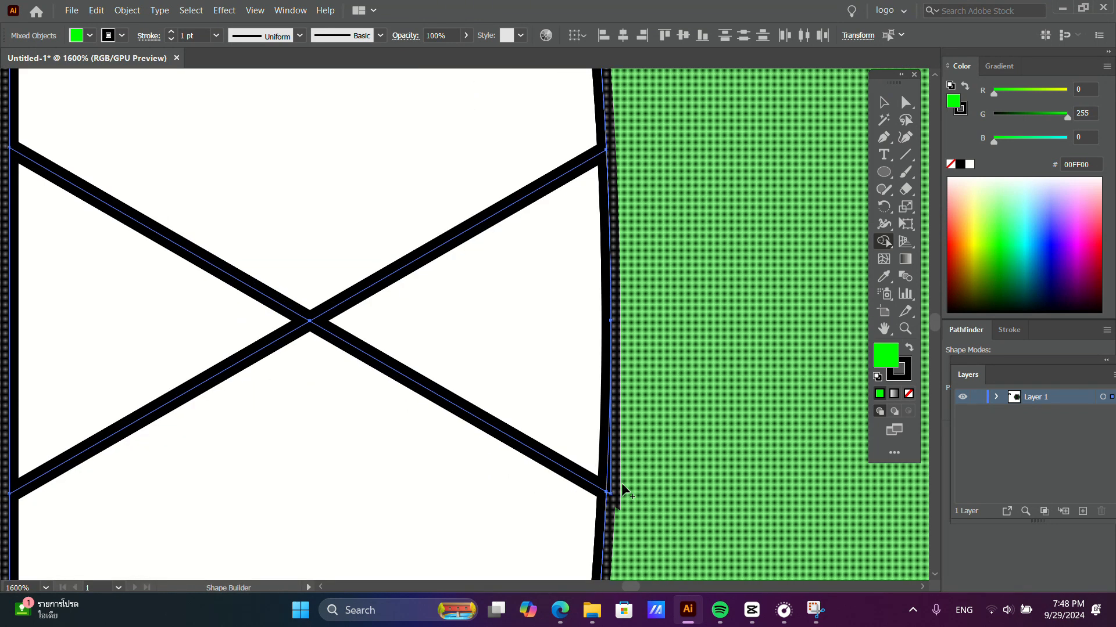
left_click(609, 489)
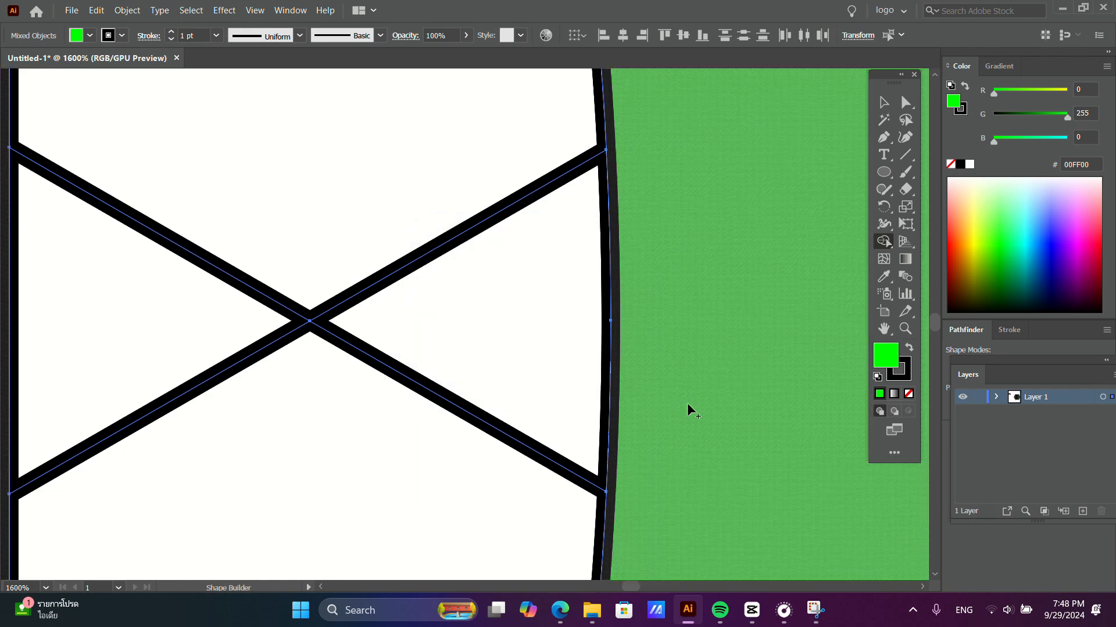
Merge the remaining small notches in the D's stem and upper curve into the letter shape.
left_click_drag(692, 129, 697, 441)
left_click_drag(668, 190, 703, 441)
scroll(703, 464, "down", 3)
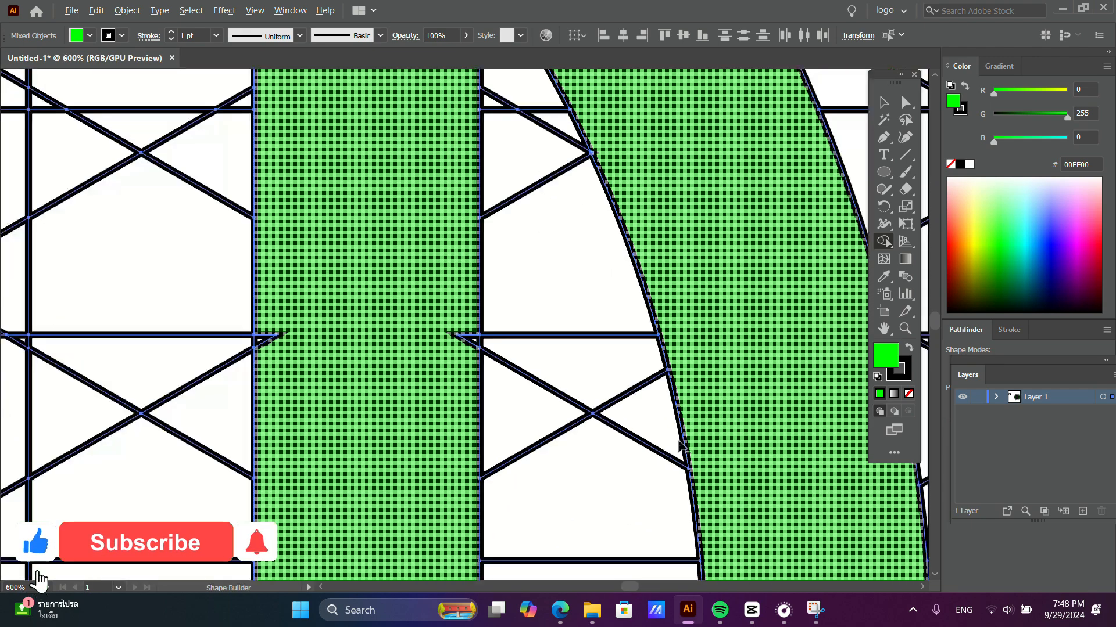
scroll(568, 170, "down", 3)
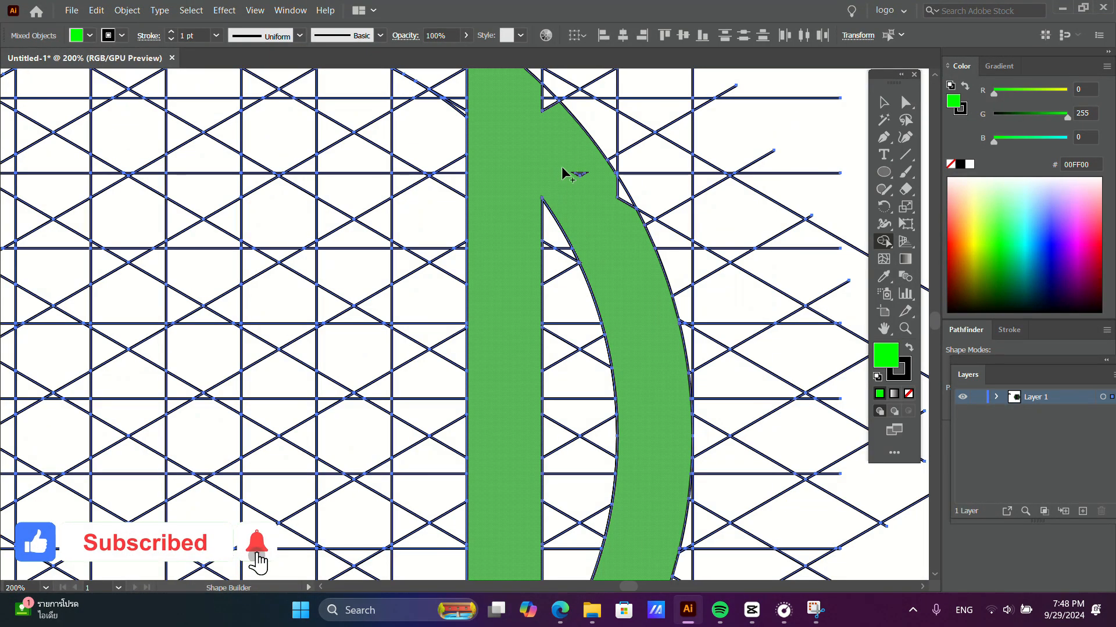
left_click(632, 199)
key("ctrl+z")
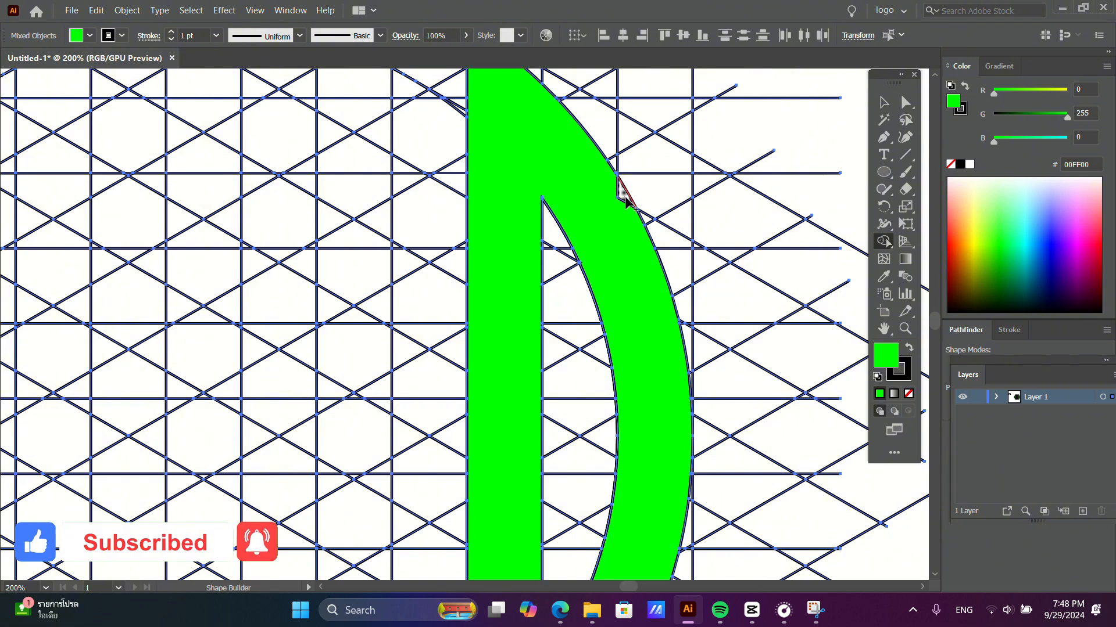
mouse_move(618, 211)
left_mouse_down()
mouse_move(600, 317)
mouse_move(590, 240)
mouse_move(544, 208)
mouse_move(544, 189)
mouse_move(657, 239)
left_mouse_up()
Merge the small leftover sliver on the lower inner edge of the D's curve and check the counter's corners for gaps.
scroll(543, 203, "up", 5)
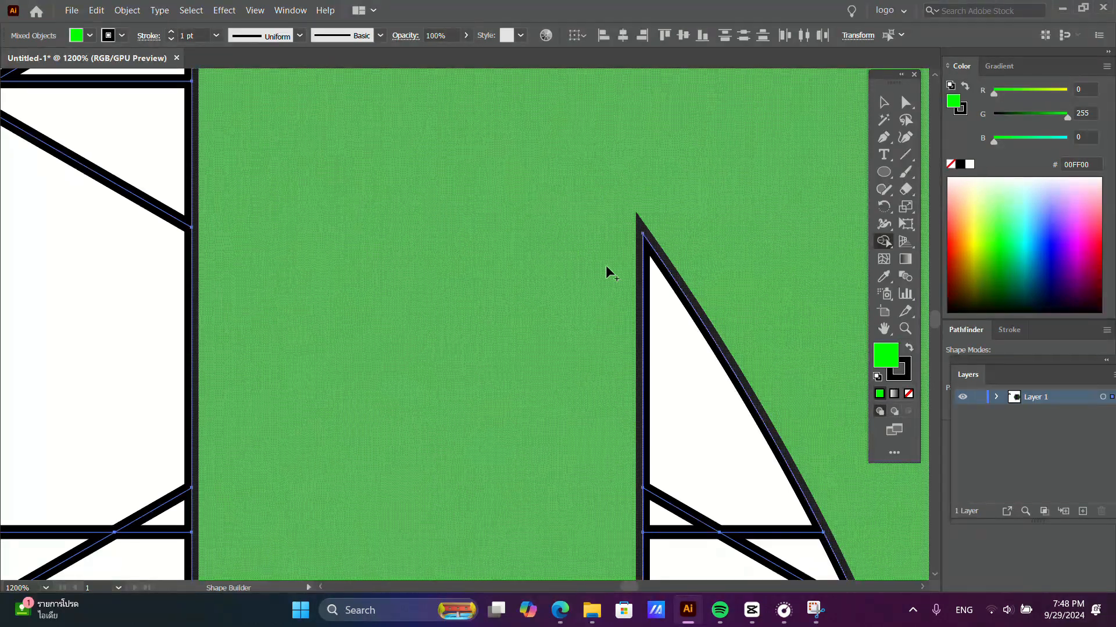
key("space")
left_click_drag(607, 270, 549, 72)
left_click_drag(720, 487, 626, 145)
left_click_drag(604, 558, 677, 75)
left_click_drag(677, 358, 655, 462)
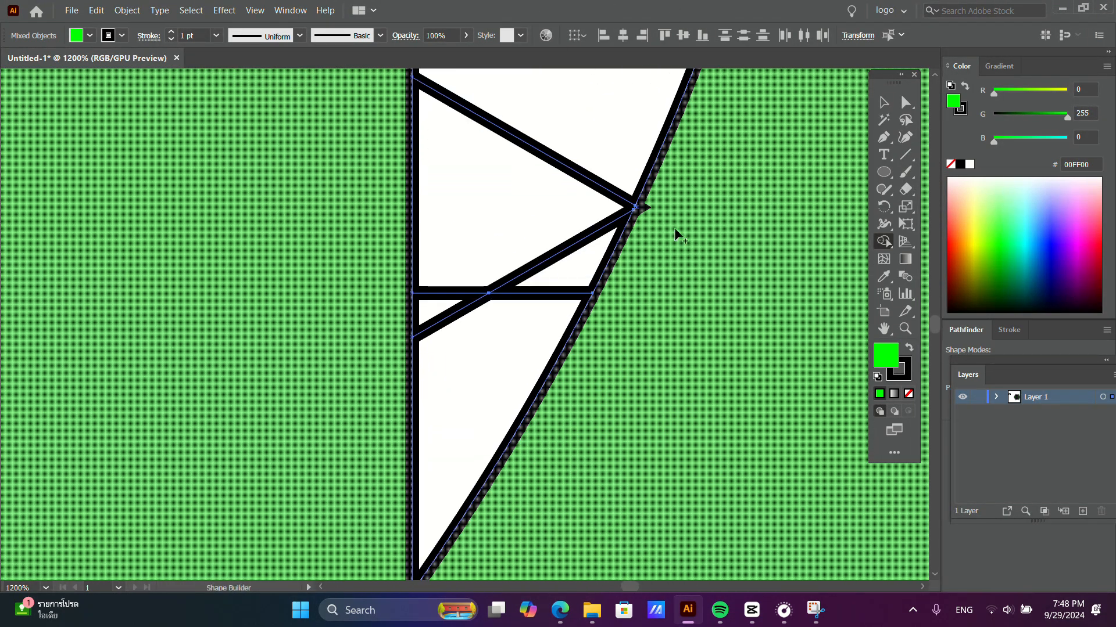
scroll(644, 261, "up", 3)
left_click_drag(620, 122, 610, 113)
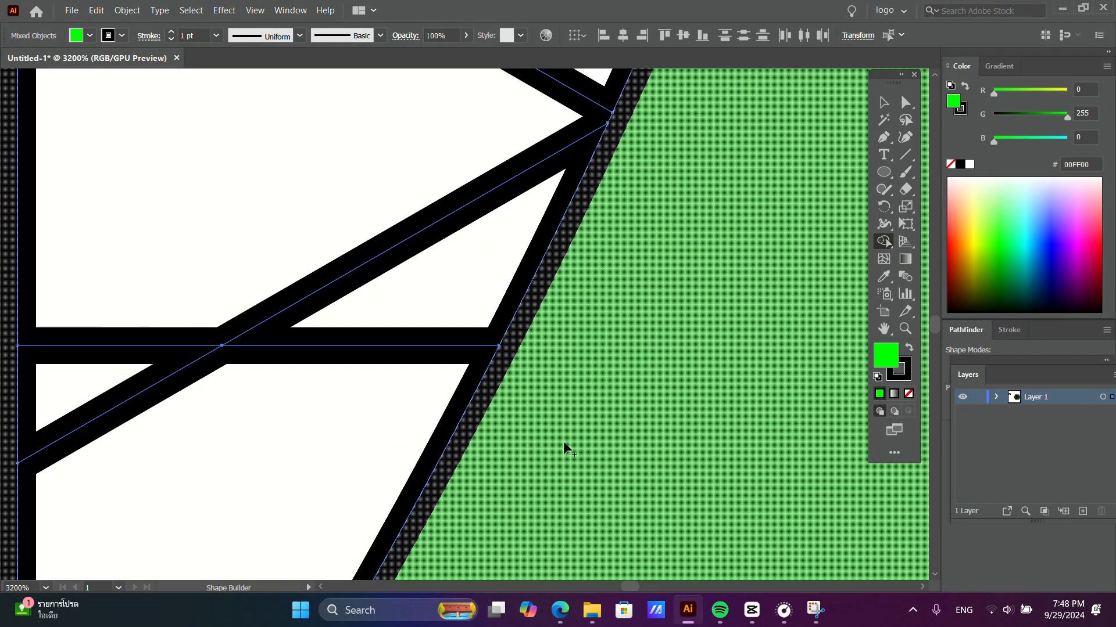
key("space")
left_click_drag(565, 448, 715, 75)
scroll(527, 413, "down", 9)
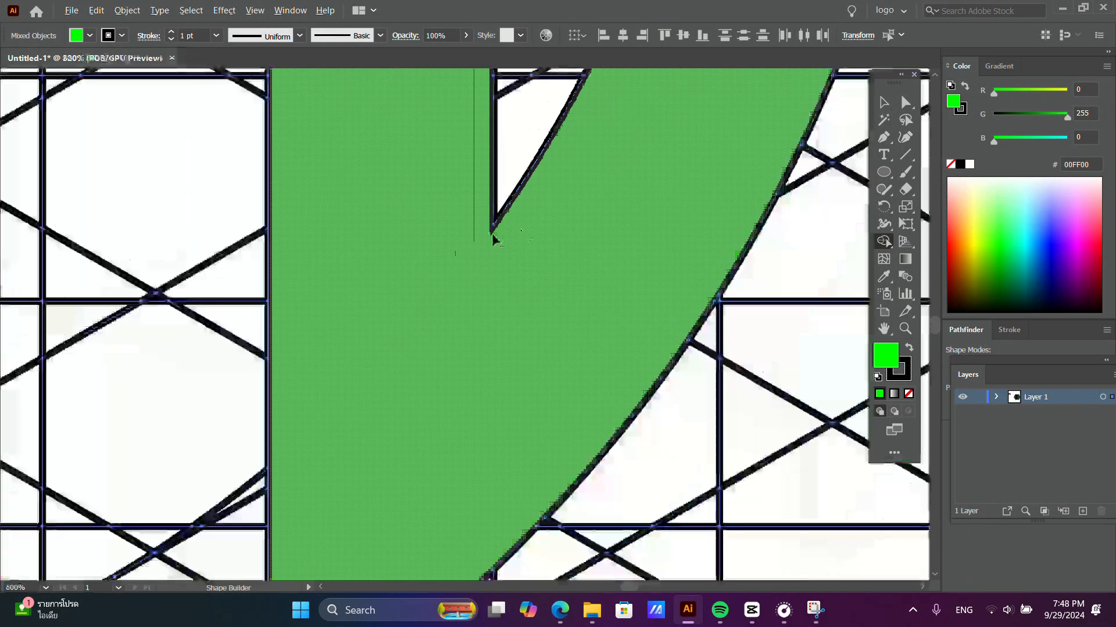
scroll(630, 306, "down", 2)
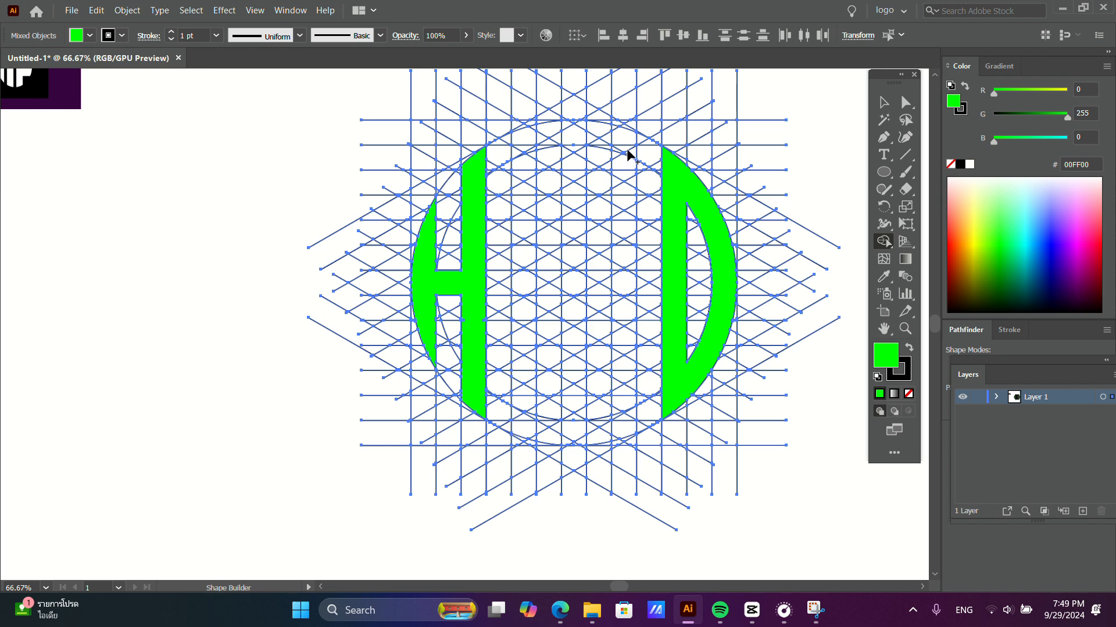
left_click(625, 139)
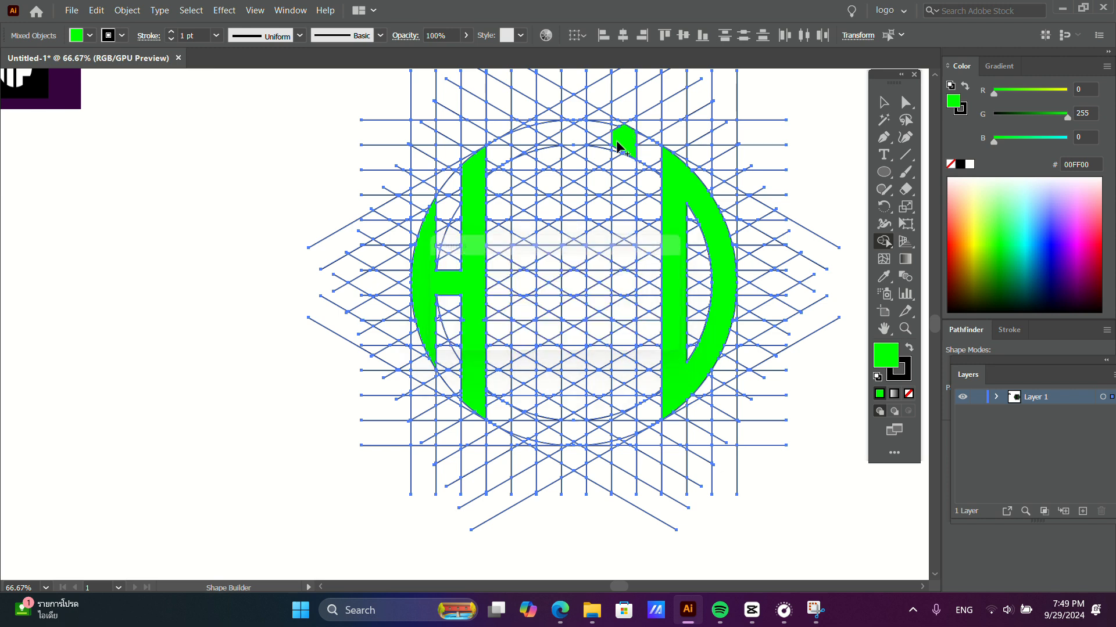
key("ctrl+z")
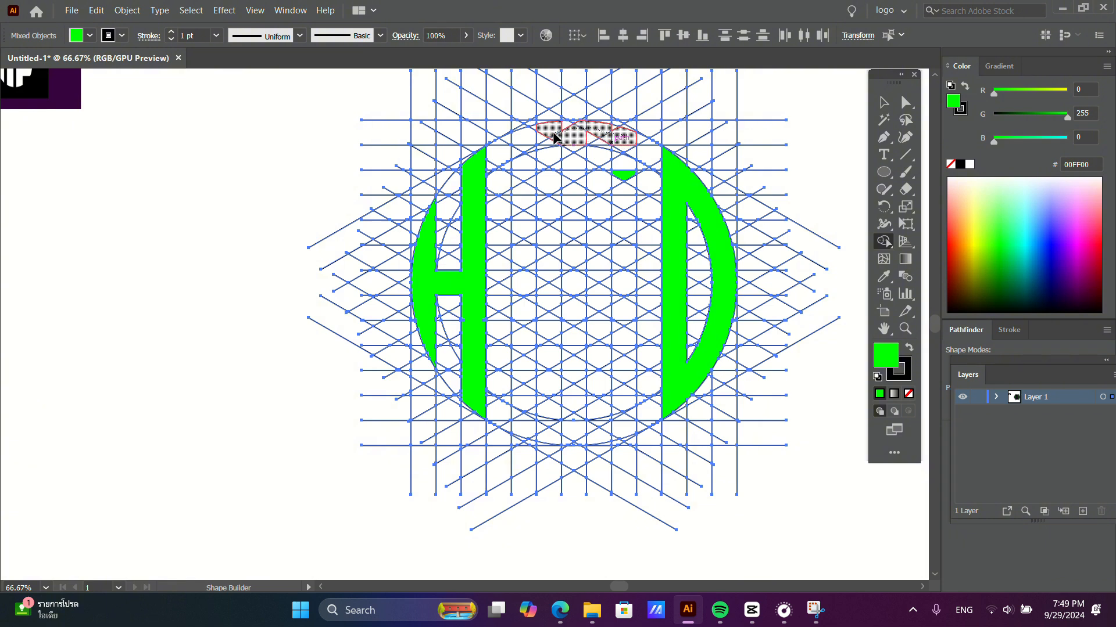
key("ctrl+z")
mouse_move(554, 139)
left_mouse_down()
mouse_move(626, 146)
mouse_move(597, 132)
mouse_move(526, 141)
mouse_move(521, 264)
left_mouse_up()
key("ctrl+z")
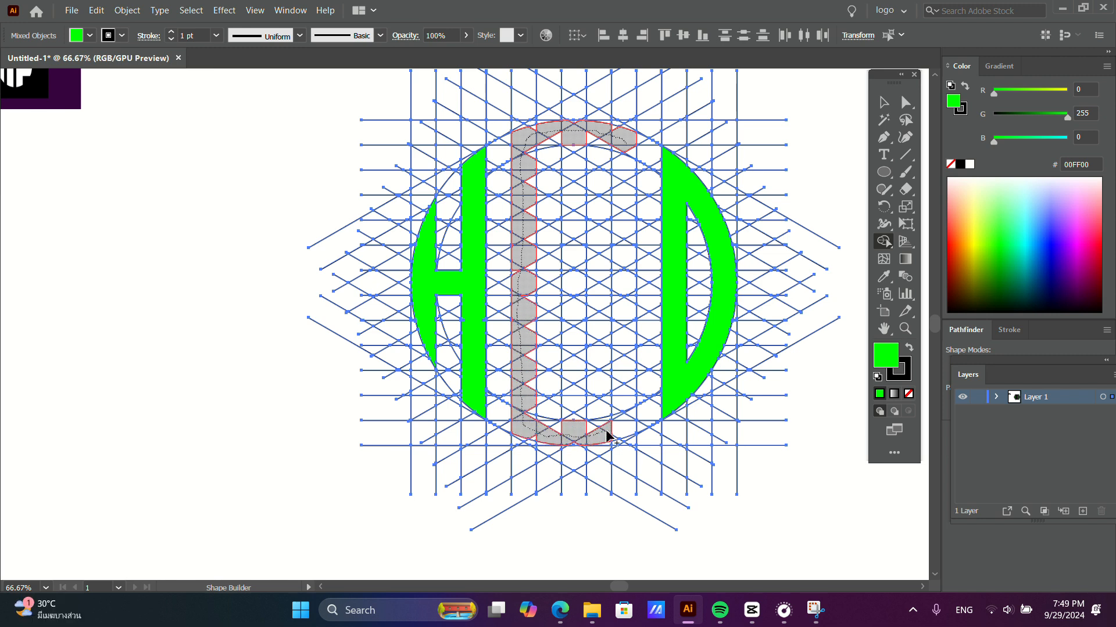
mouse_move(622, 405)
left_mouse_down()
mouse_move(638, 327)
mouse_move(624, 300)
mouse_move(625, 420)
mouse_move(550, 440)
left_mouse_up()
key("ctrl+z")
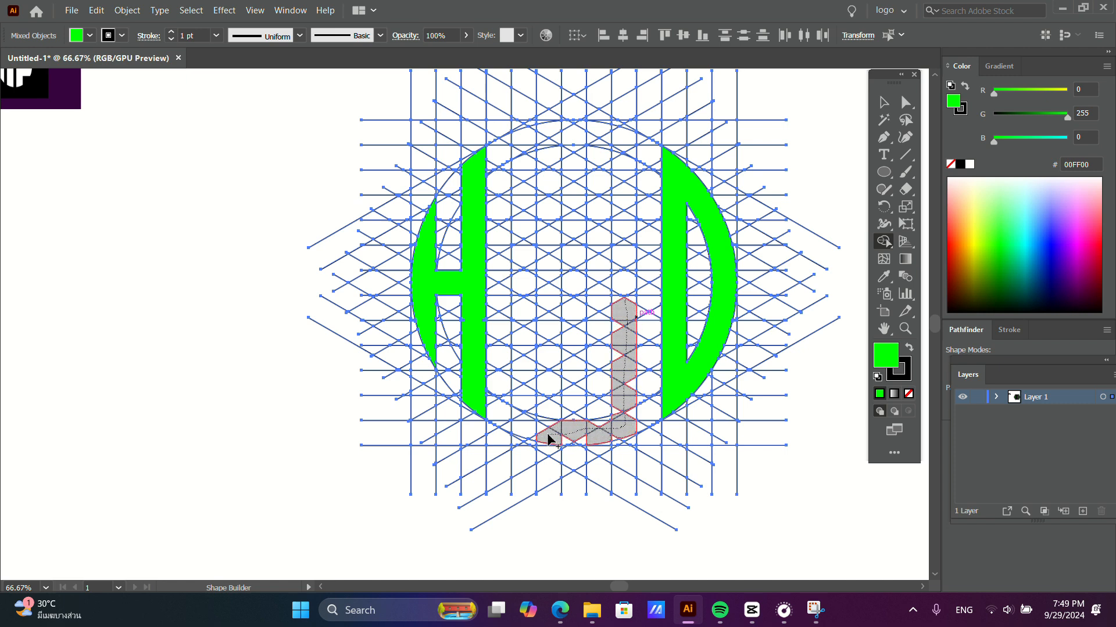
Merge the grid cells of the left stem, the curved top and bottom bars and the lower right stem into a G between the H and D.
left_click_drag(527, 381, 520, 167)
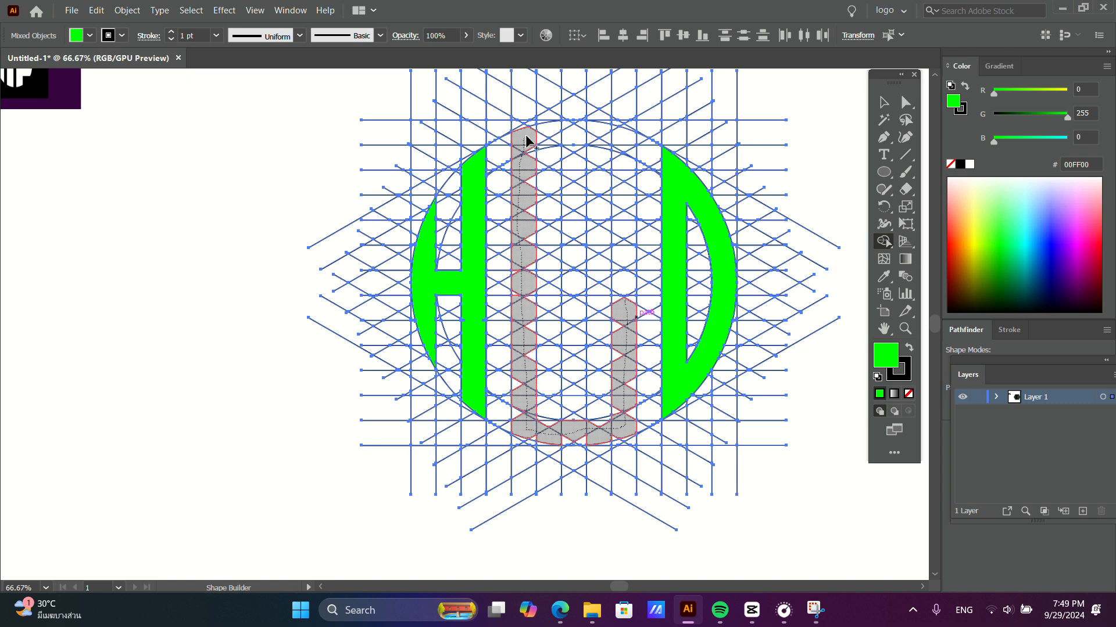
left_click_drag(622, 139, 623, 141)
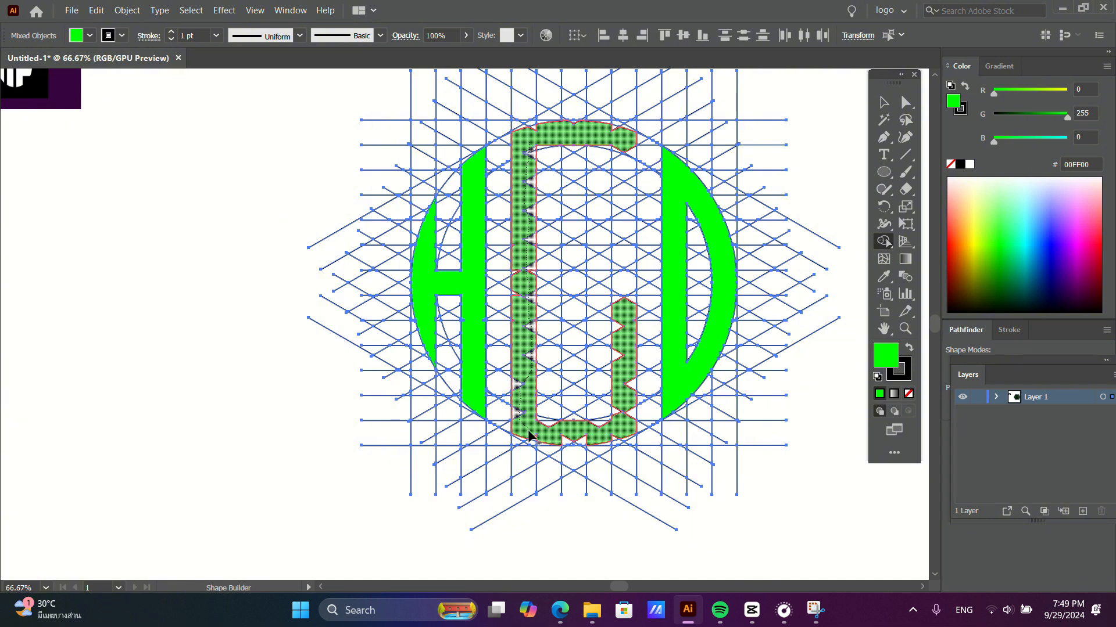
mouse_move(629, 414)
left_mouse_down()
mouse_move(557, 428)
mouse_move(558, 417)
mouse_move(627, 401)
mouse_move(613, 413)
mouse_move(627, 376)
mouse_move(625, 282)
left_mouse_up()
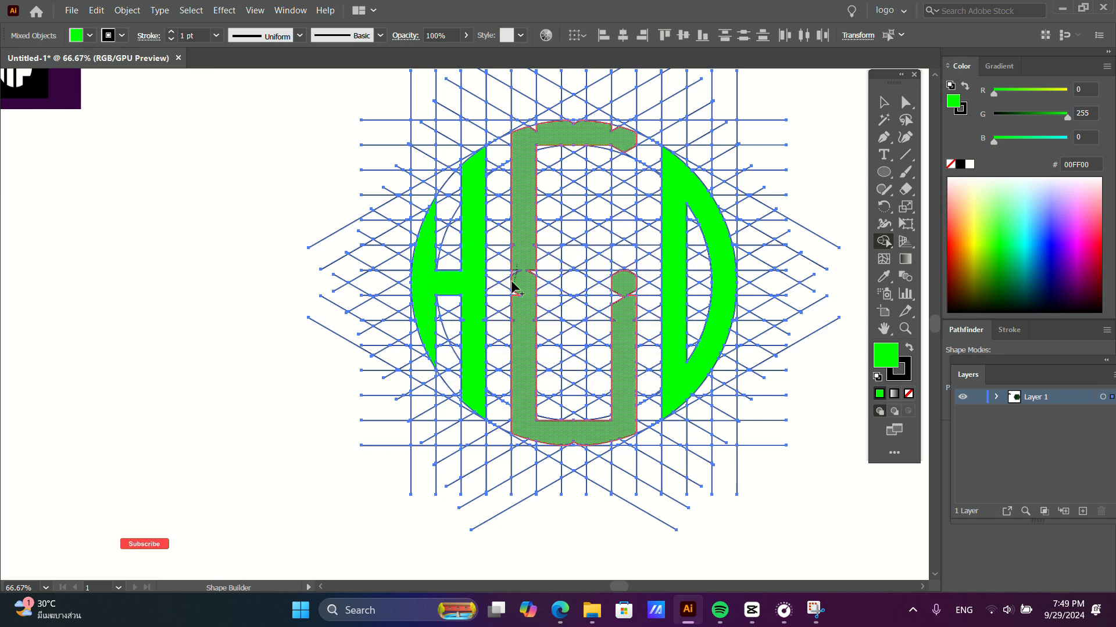
Extend the G's right stem into a mid-height crossbar ending in a short downward stub with a V-notched end.
left_click_drag(529, 271, 534, 272)
mouse_move(623, 313)
left_mouse_down()
mouse_move(619, 295)
mouse_move(575, 276)
mouse_move(607, 271)
left_mouse_up()
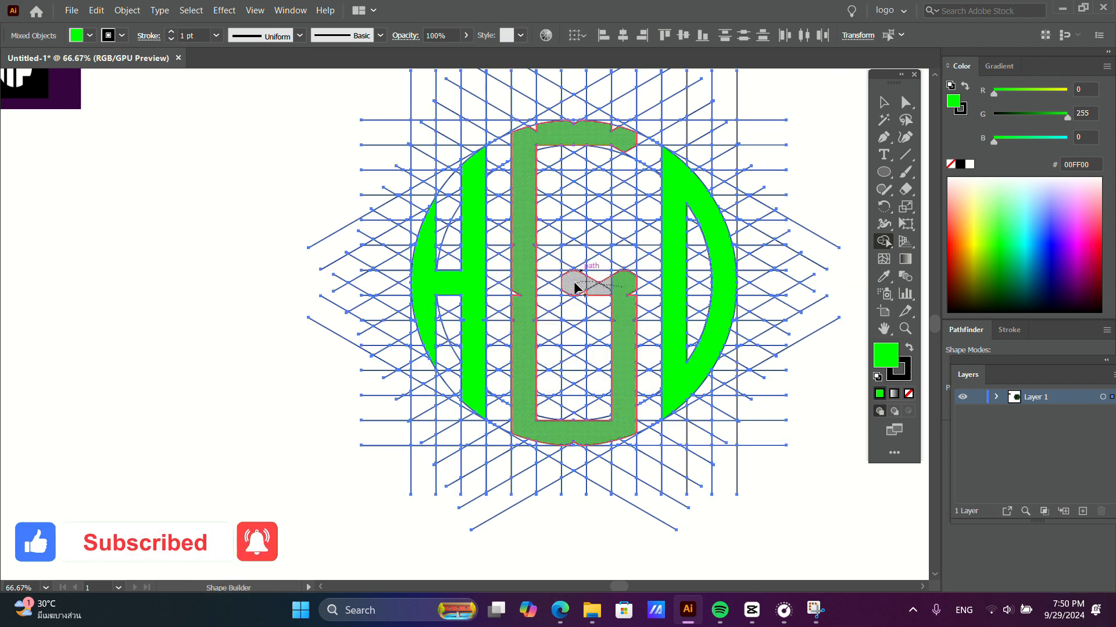
left_click(574, 286)
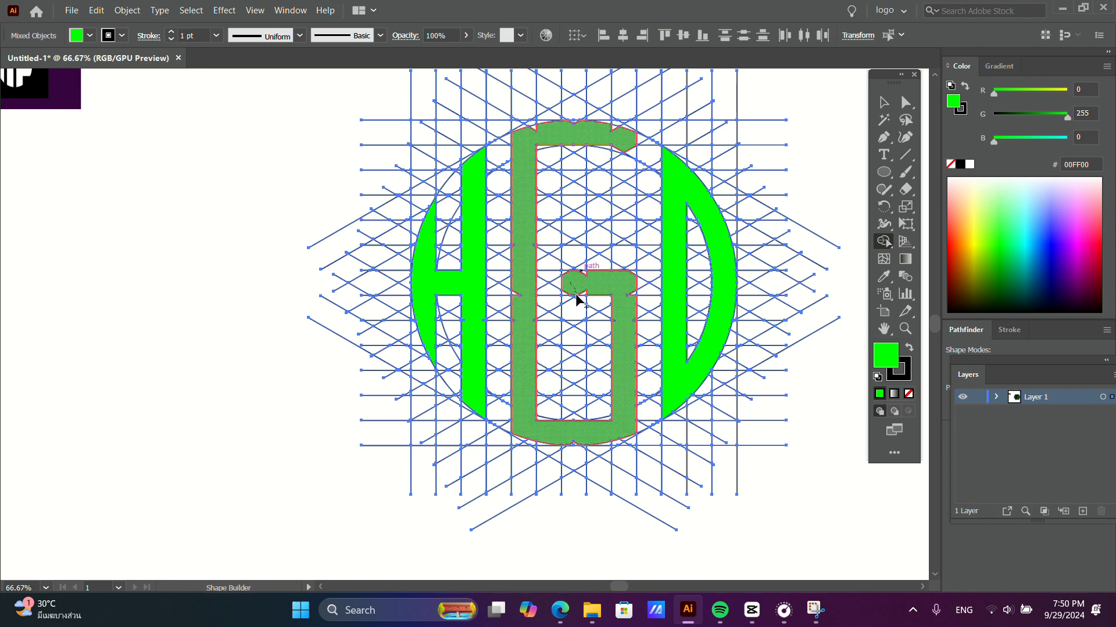
left_click(562, 324)
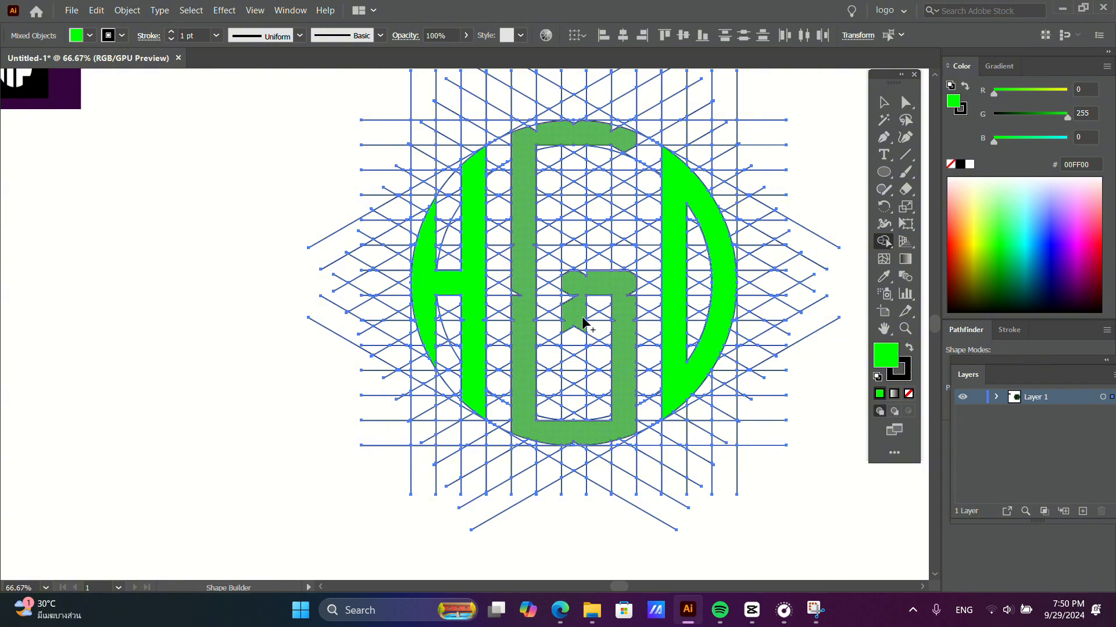
Merge the leftover slivers on the G's crossbar and stub into the letter so their edges are straight.
scroll(583, 322, "up", 3)
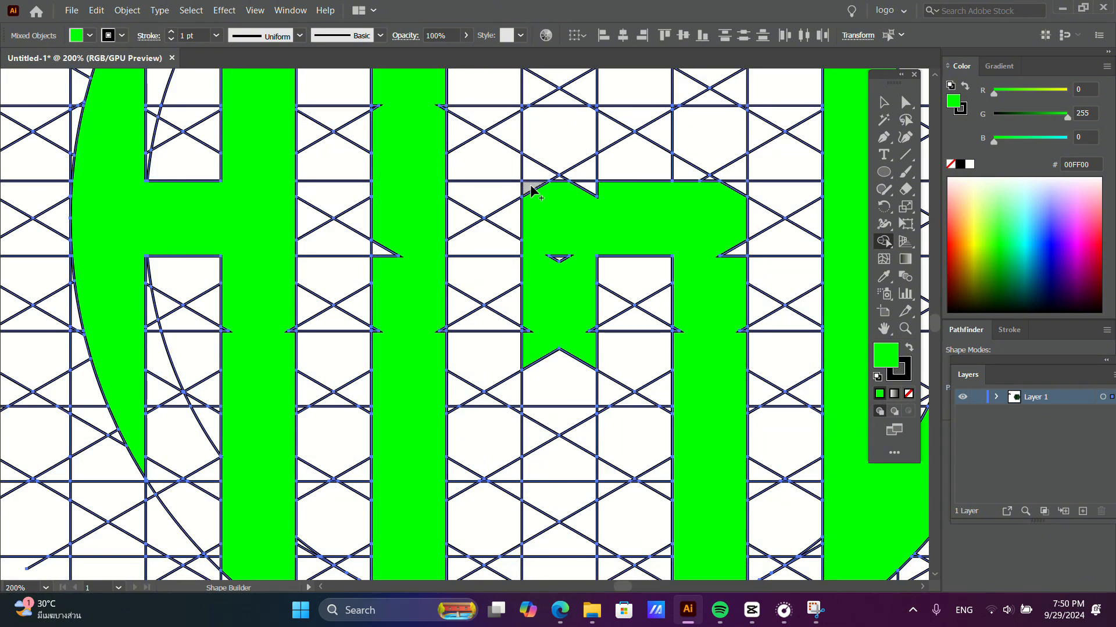
mouse_move(531, 191)
left_mouse_down()
mouse_move(596, 183)
mouse_move(625, 166)
left_mouse_up()
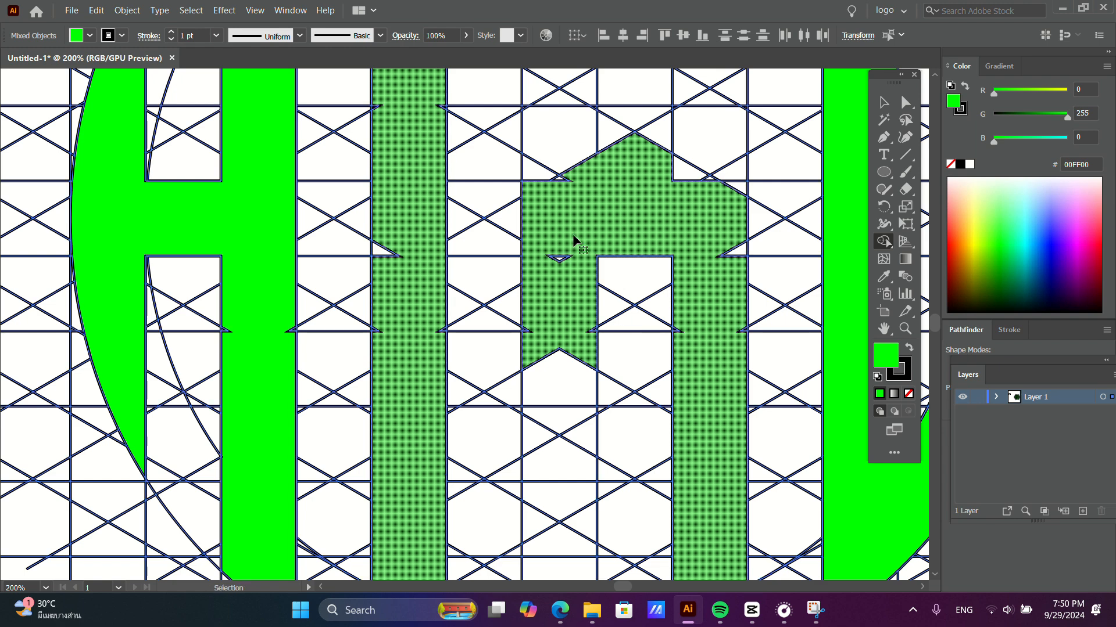
key("ctrl+z")
mouse_move(574, 232)
left_mouse_down()
mouse_move(559, 271)
mouse_move(592, 360)
left_mouse_up()
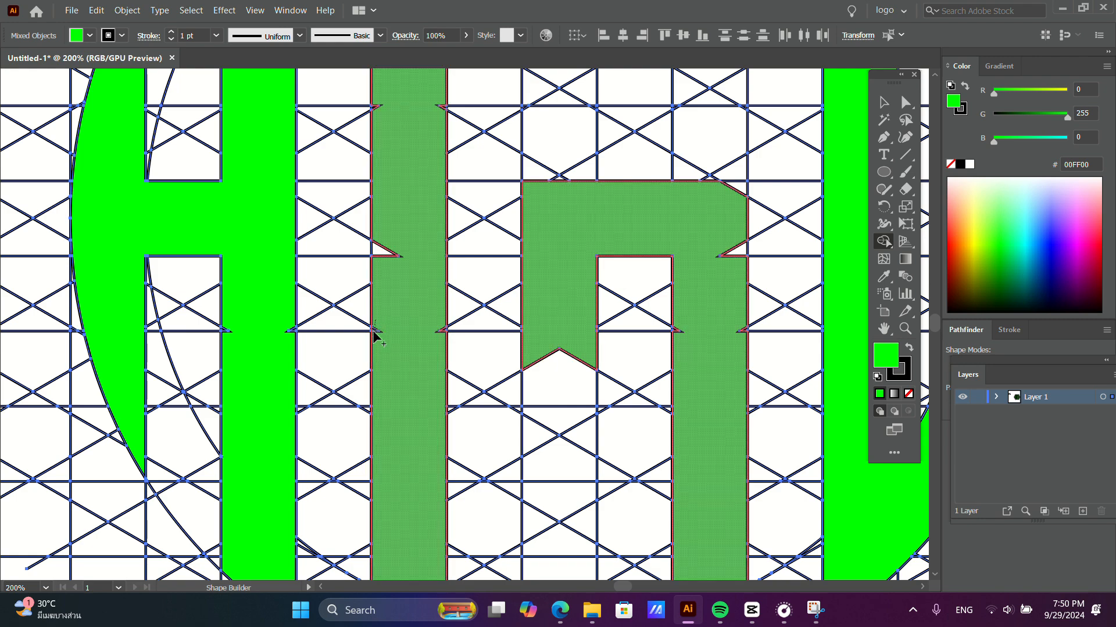
Merge the small triangular notches along the G's left stem and right stem around crossbar height into the letter.
left_click_drag(375, 336, 379, 250)
left_click_drag(734, 247, 730, 175)
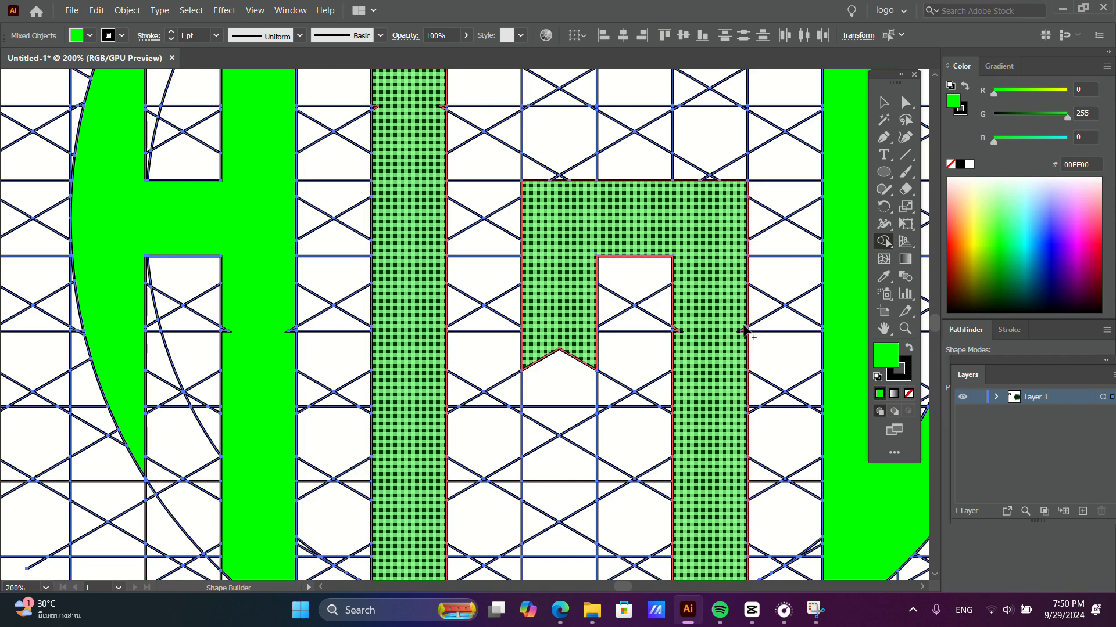
left_click_drag(674, 324, 685, 389)
Merge the small notch at the middle of the G's bottom outer curve and check that edge up close.
mouse_move(725, 523)
left_mouse_down()
mouse_move(692, 323)
mouse_move(706, 232)
left_mouse_up()
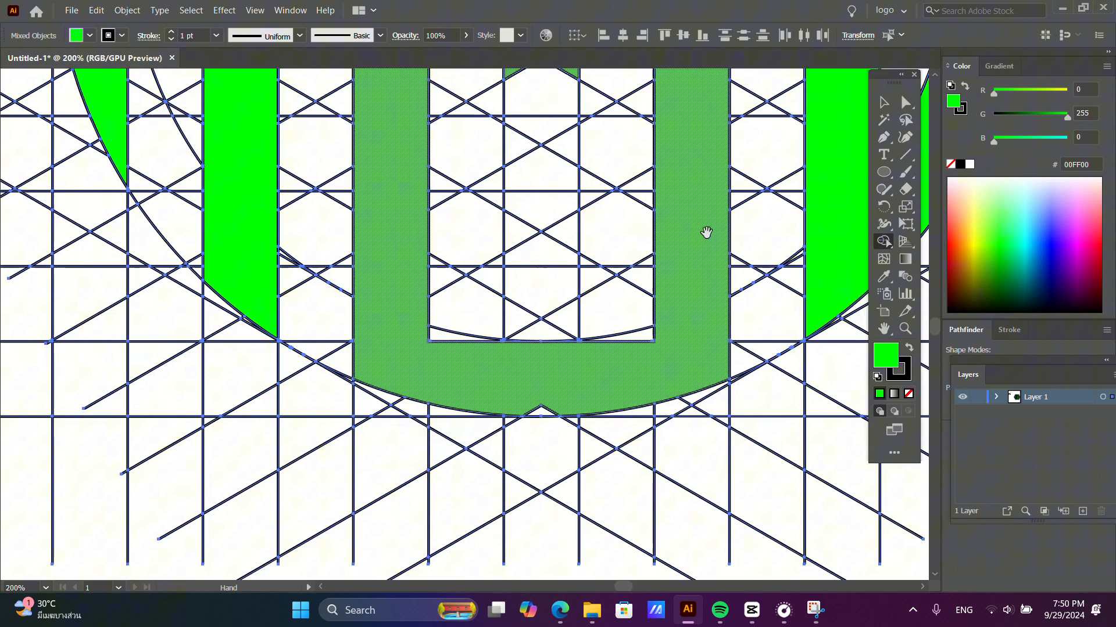
left_click(545, 414)
scroll(581, 428, "up", 3)
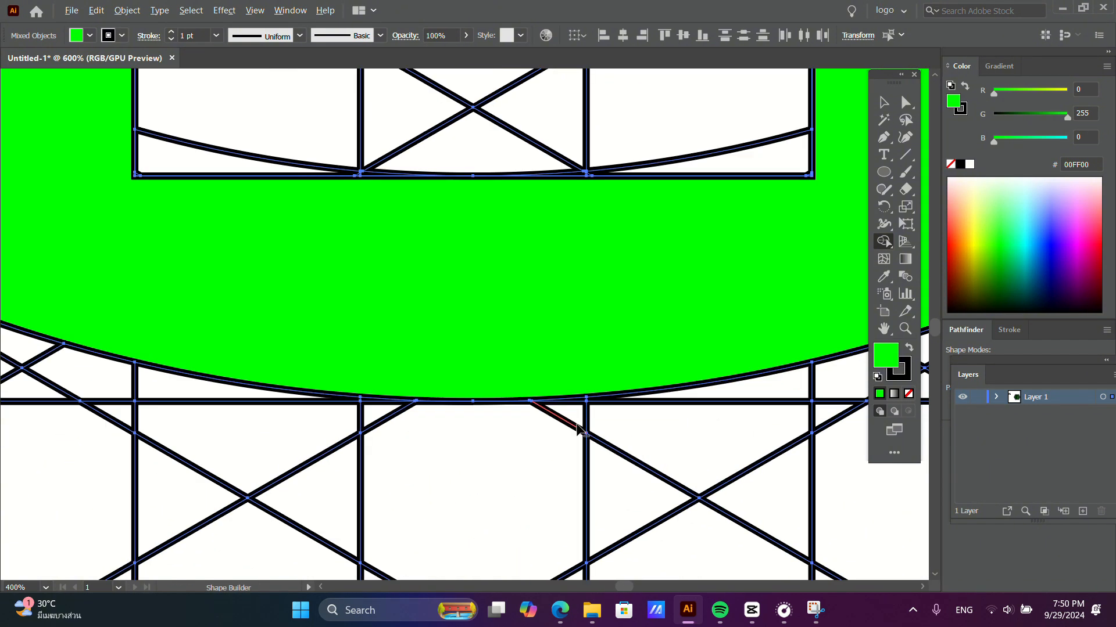
scroll(543, 404, "up", 3)
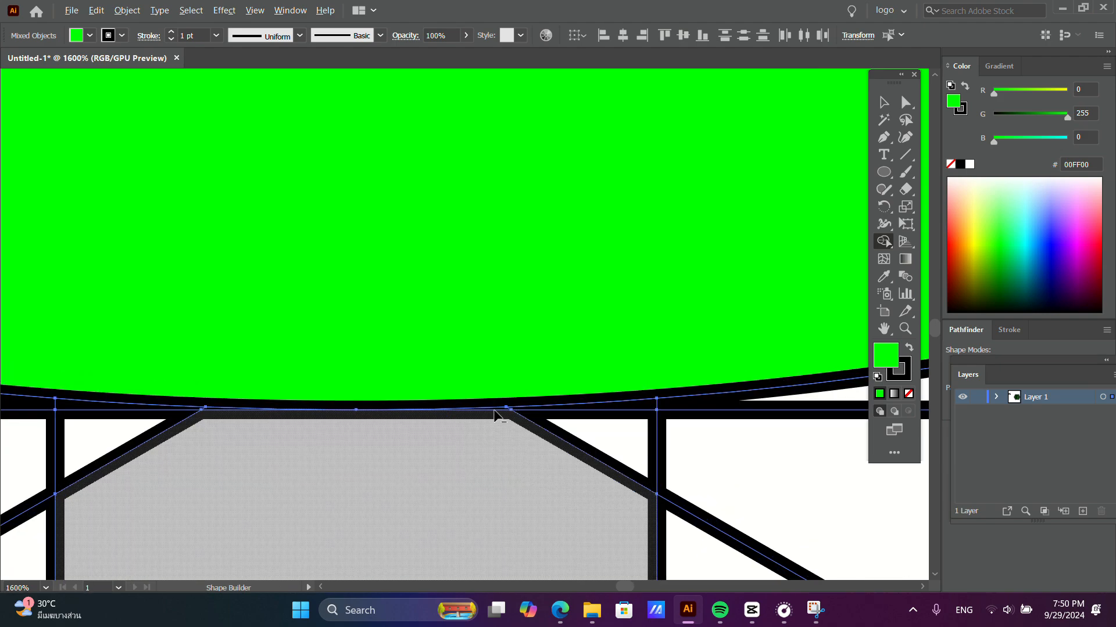
scroll(307, 407, "down", 10)
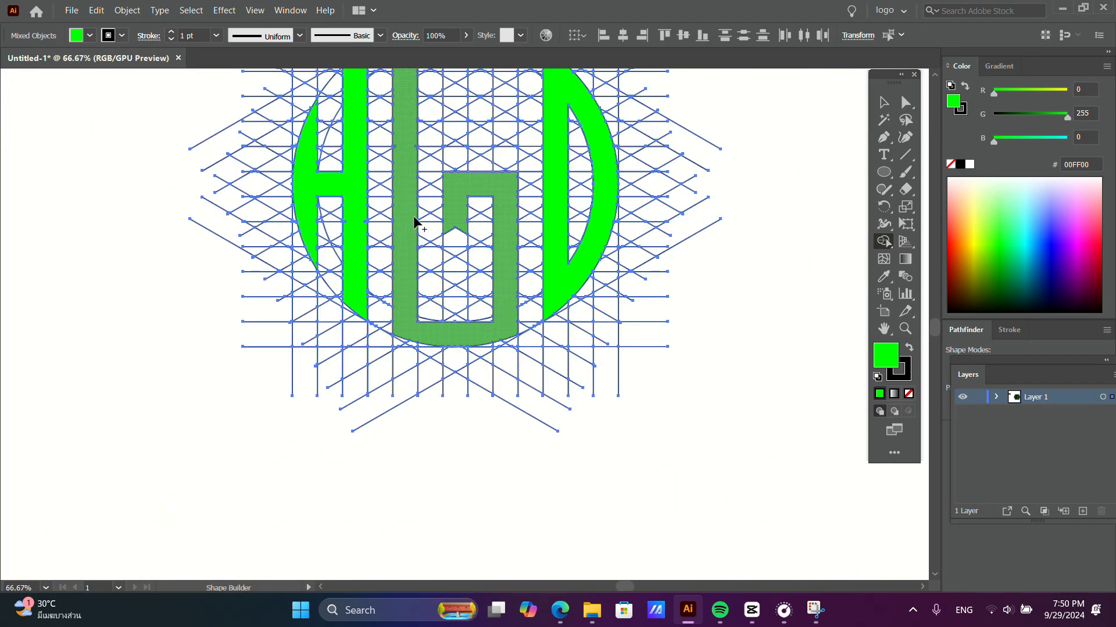
Merge the triangular notches along the G's top outer curve into the letter so it follows the outer circle.
scroll(456, 391, "up", 2)
scroll(462, 361, "up", 4)
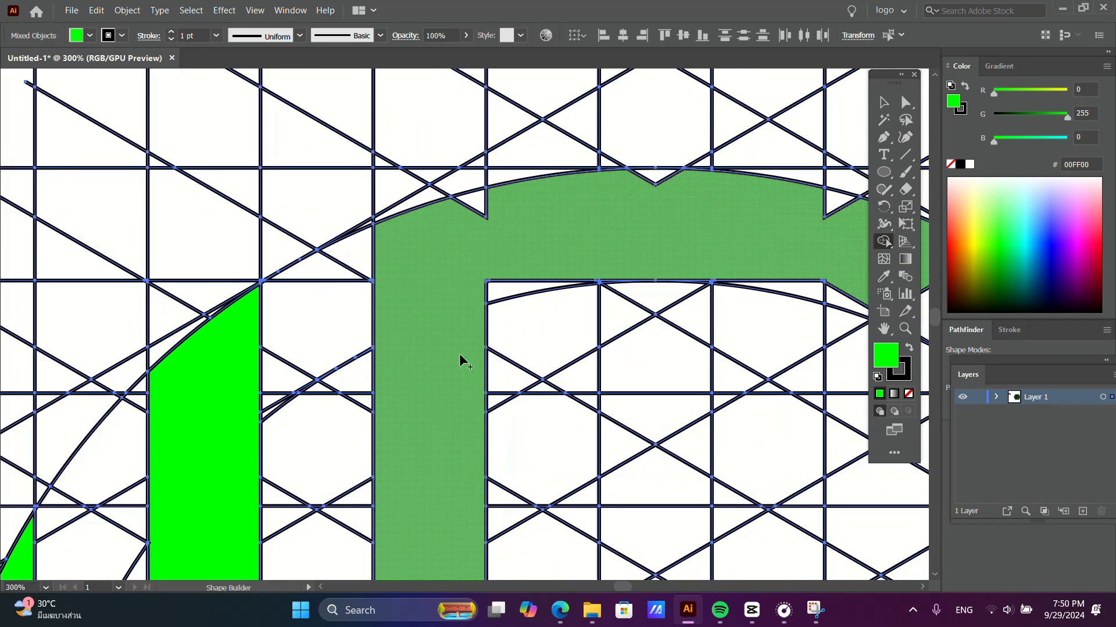
left_click_drag(480, 205, 531, 236)
key("space")
left_click_drag(675, 247, 516, 254)
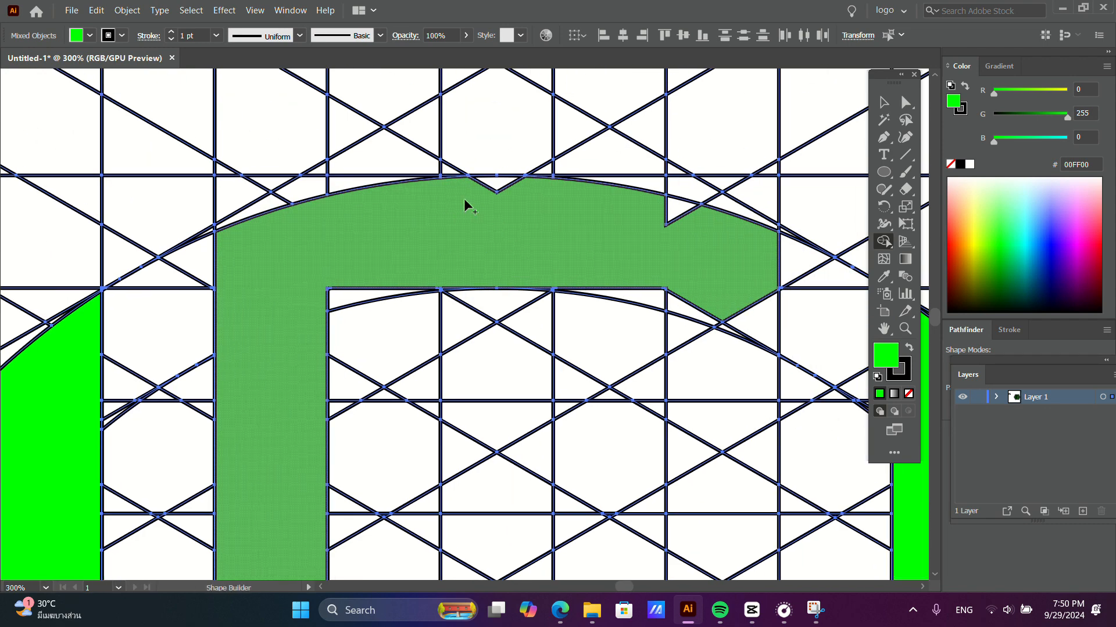
left_click_drag(621, 224, 691, 219)
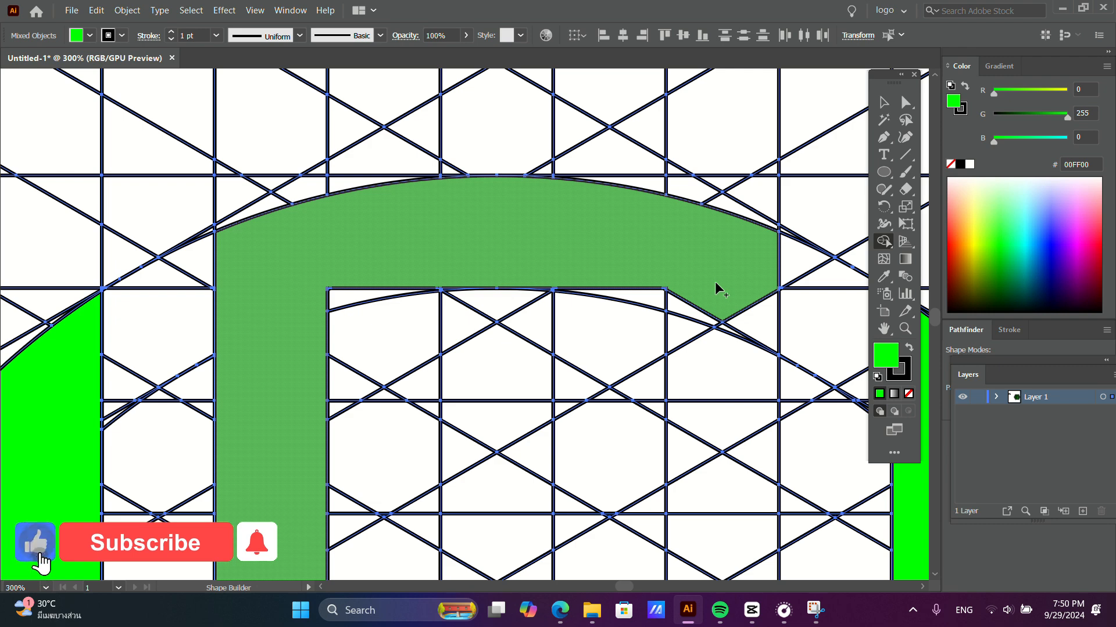
Extend the end of the G's top bar downward into a short arm with a V-notched tip.
scroll(718, 290, "down", 4)
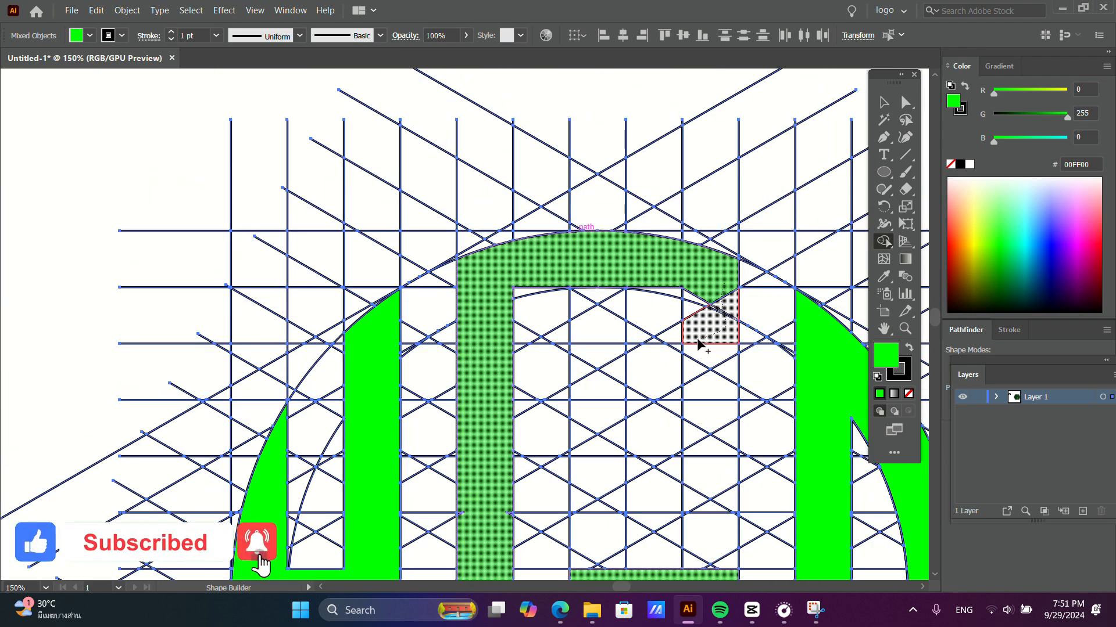
left_click_drag(728, 301, 724, 316)
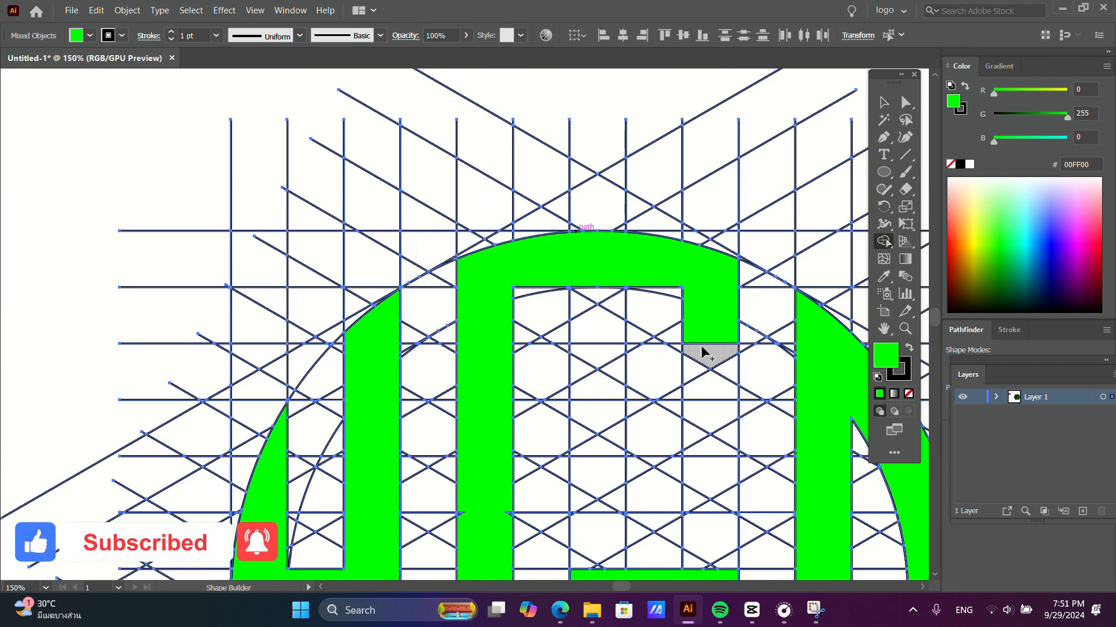
left_click_drag(724, 356, 727, 367)
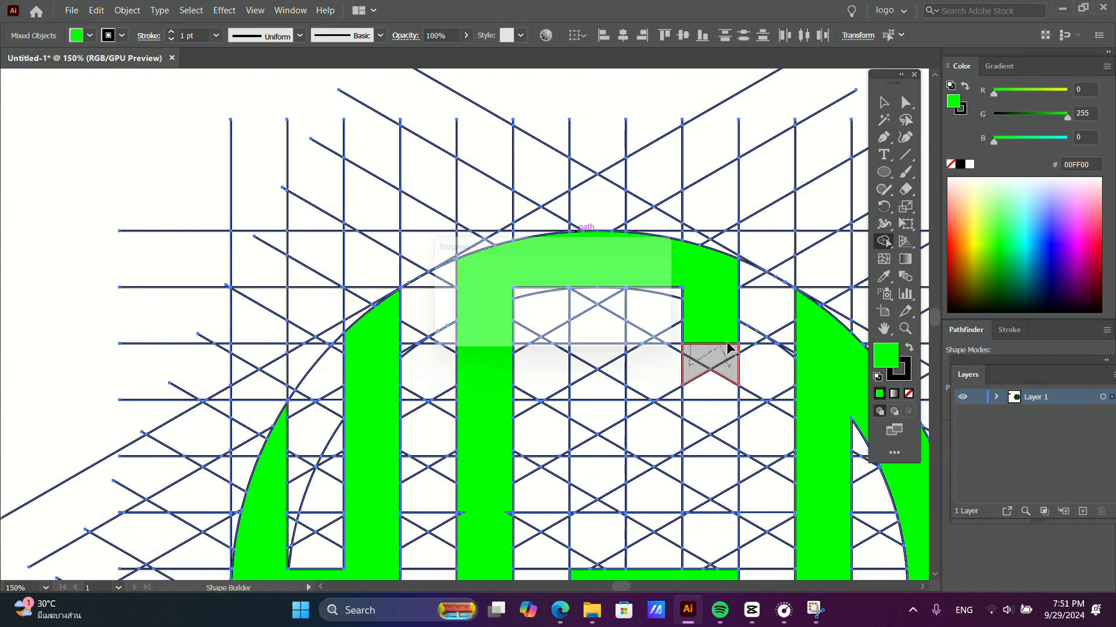
Merge the remaining tiny notches in the G's left stem and the H's right stem into their letters.
scroll(722, 436, "down", 4)
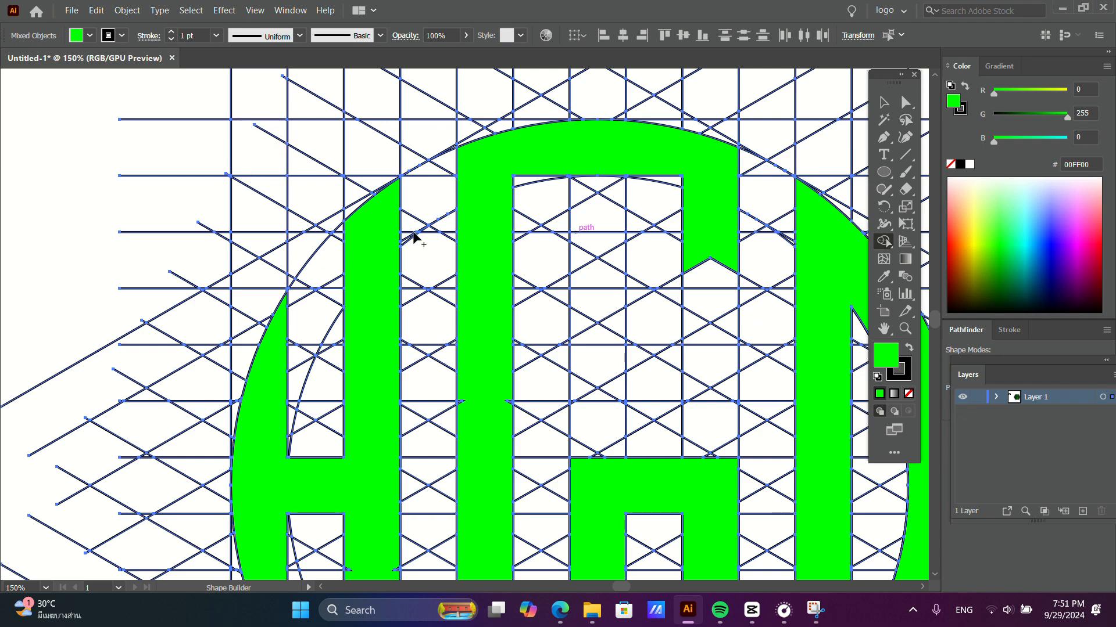
scroll(503, 393, "up", 2)
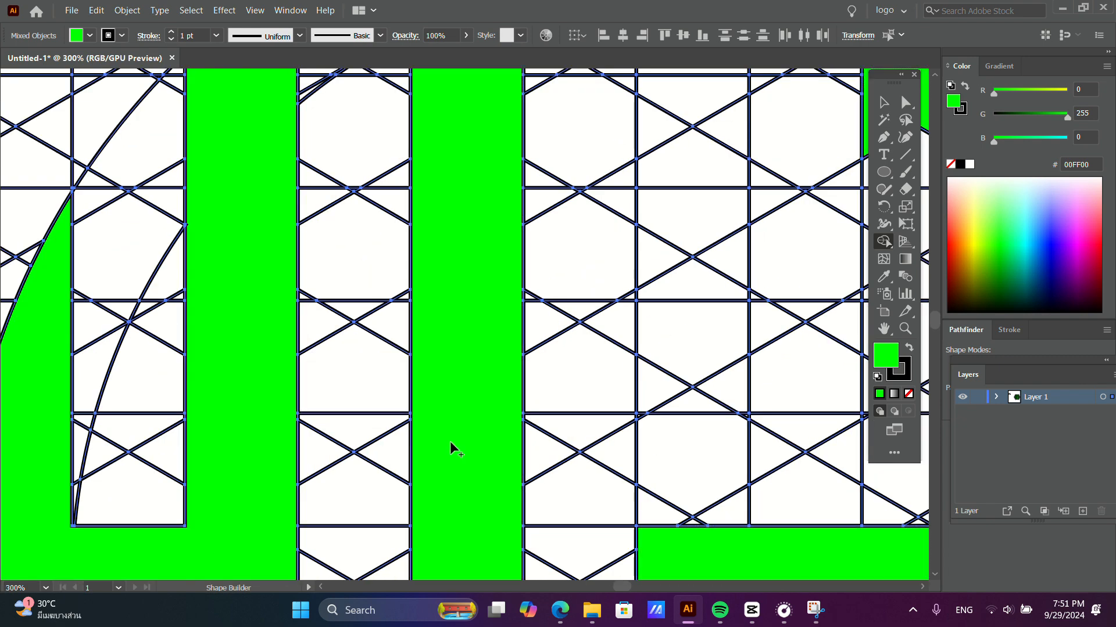
key("space")
left_click_drag(445, 428, 701, 173)
left_click_drag(453, 374, 518, 298)
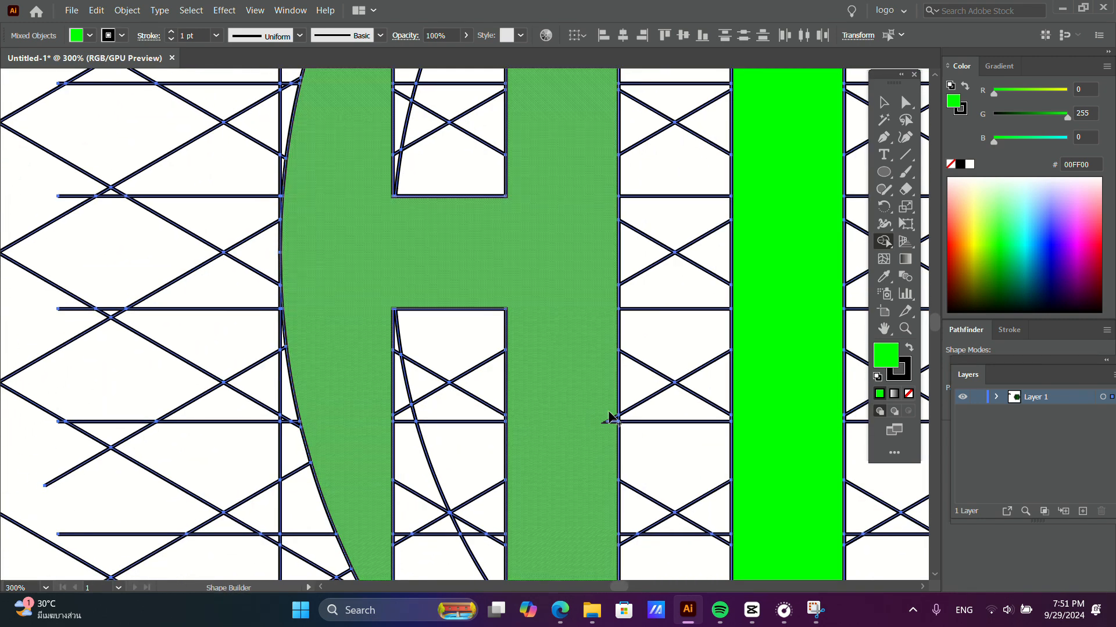
key("space")
left_click_drag(582, 306, 630, 408)
Inspect the H's stems and outer curve for leftover gaps, and view the whole monogram.
left_click_drag(536, 286, 538, 448)
left_click_drag(585, 272, 550, 399)
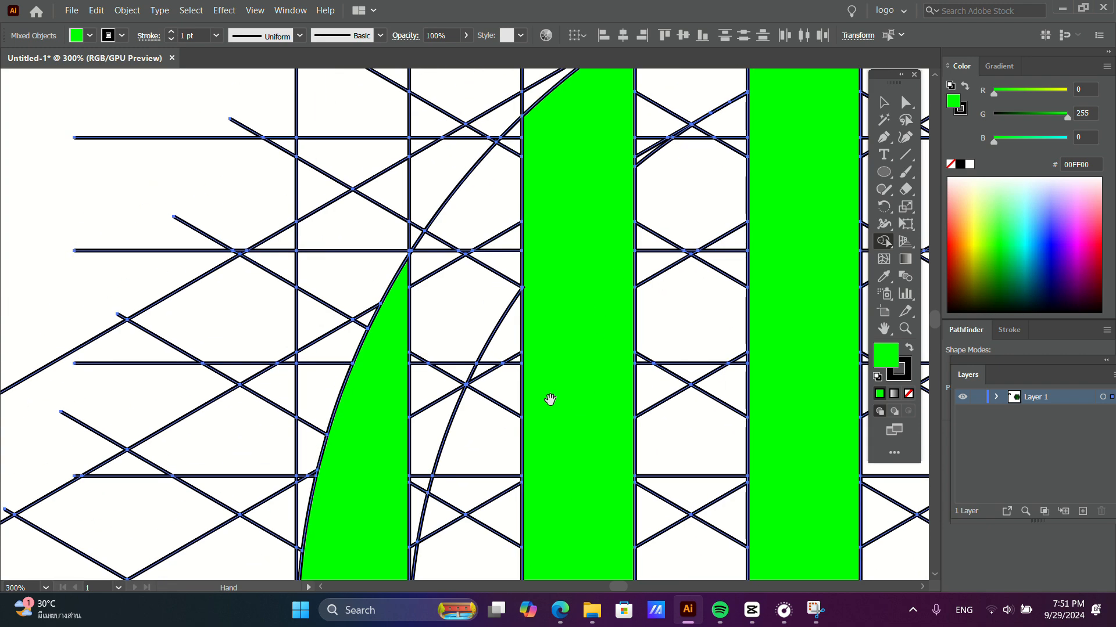
left_click_drag(540, 441, 593, 203)
left_click_drag(589, 387, 594, 270)
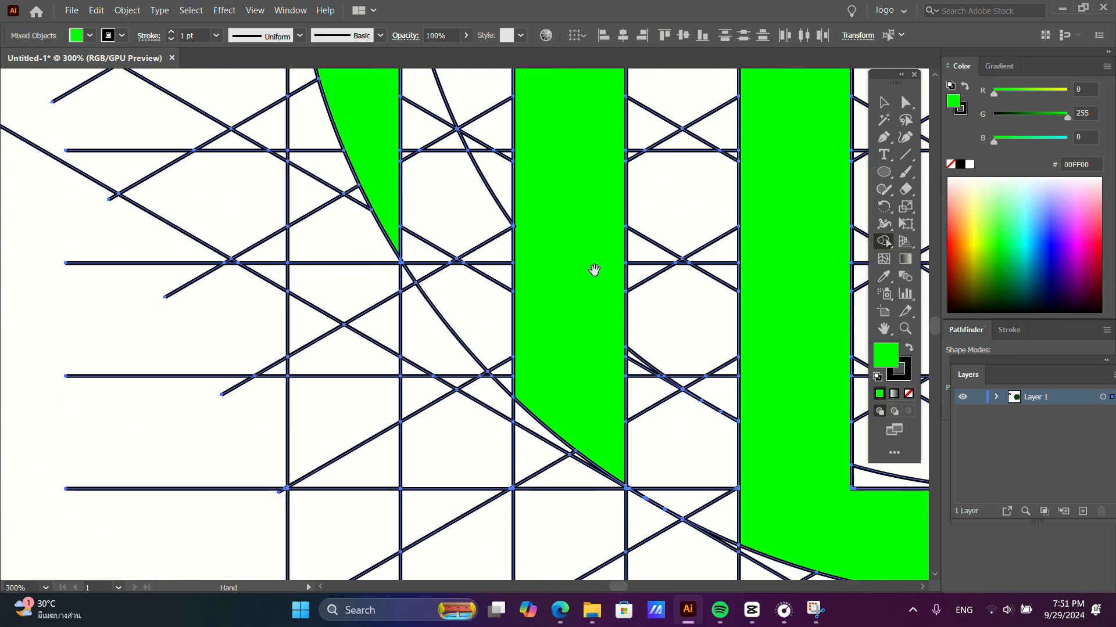
left_click_drag(587, 445, 633, 424)
key("ctrl+minus")
key("ctrl+minus")
key("ctrl+minus")
key("ctrl+minus")
key("ctrl+minus")
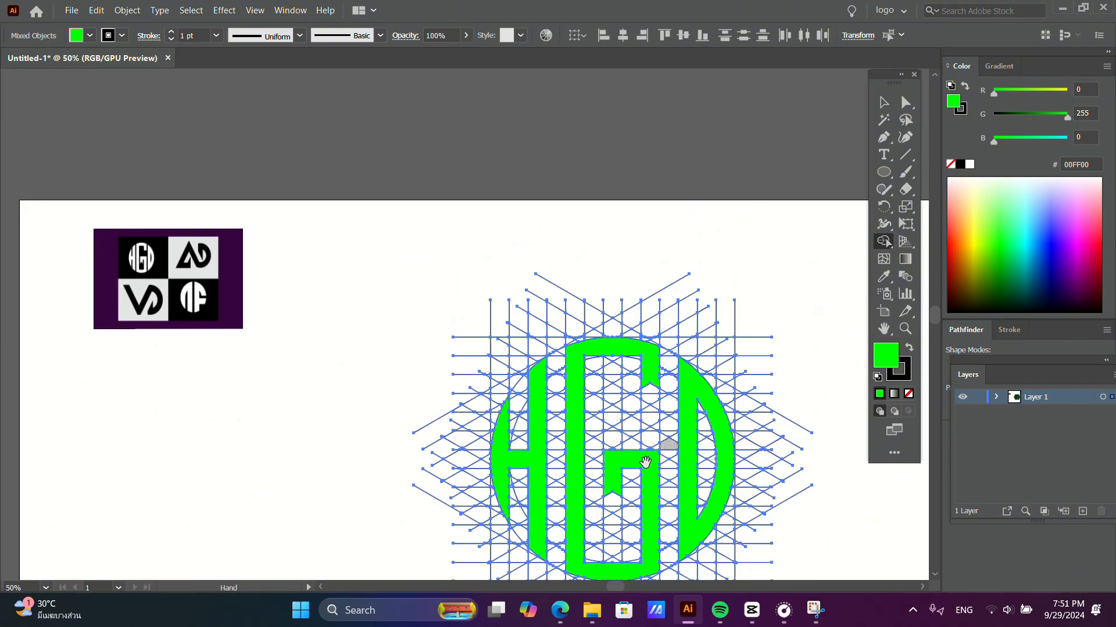
left_click_drag(645, 462, 580, 217)
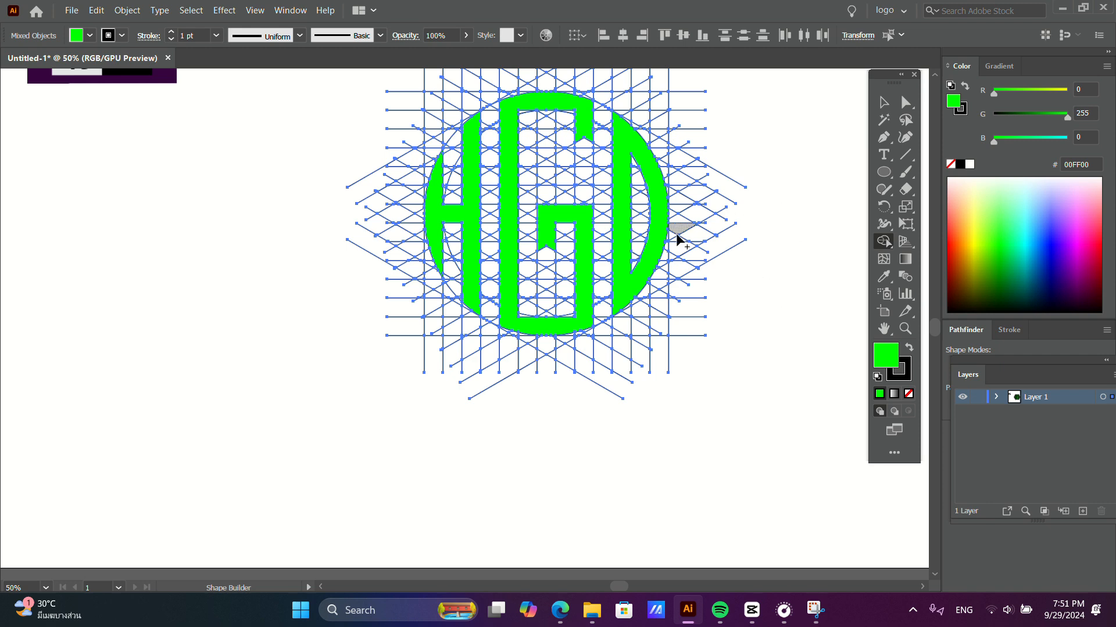
Select the H, G and D shapes together and move them off the construction grid onto the empty area beside it.
left_click(883, 107)
left_click(819, 137)
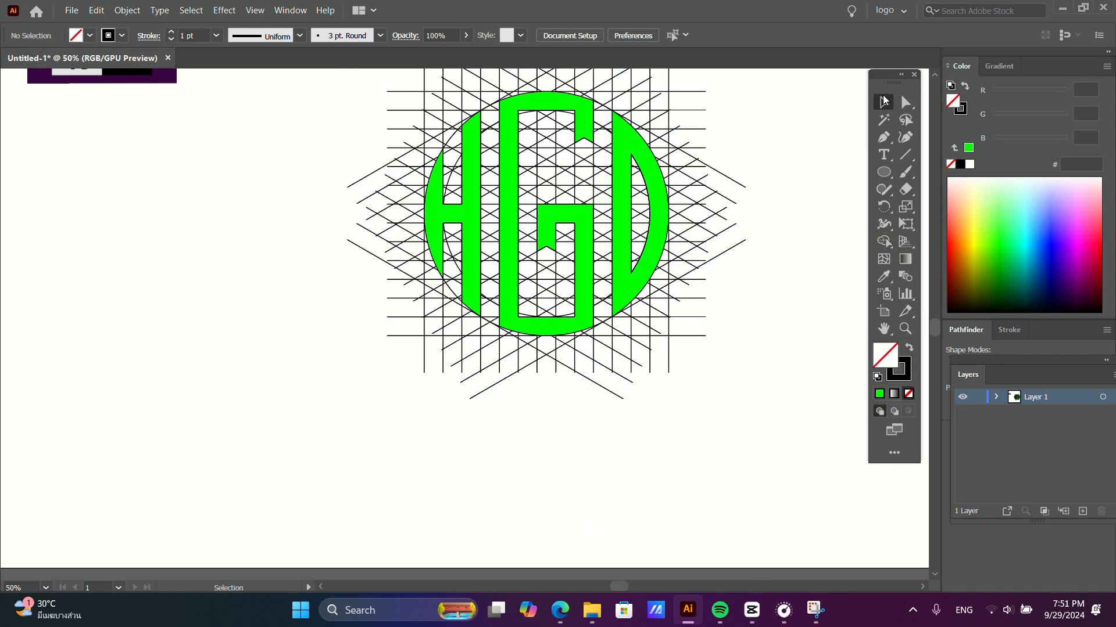
left_click(628, 283)
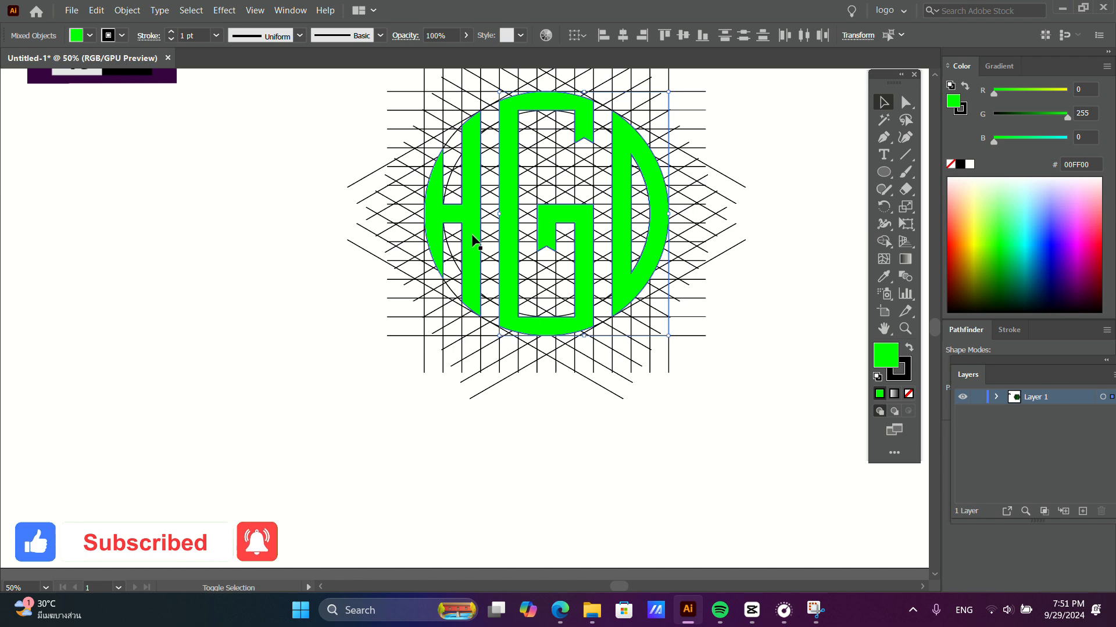
left_click(464, 247, "shift")
left_click_drag(577, 334, 204, 435)
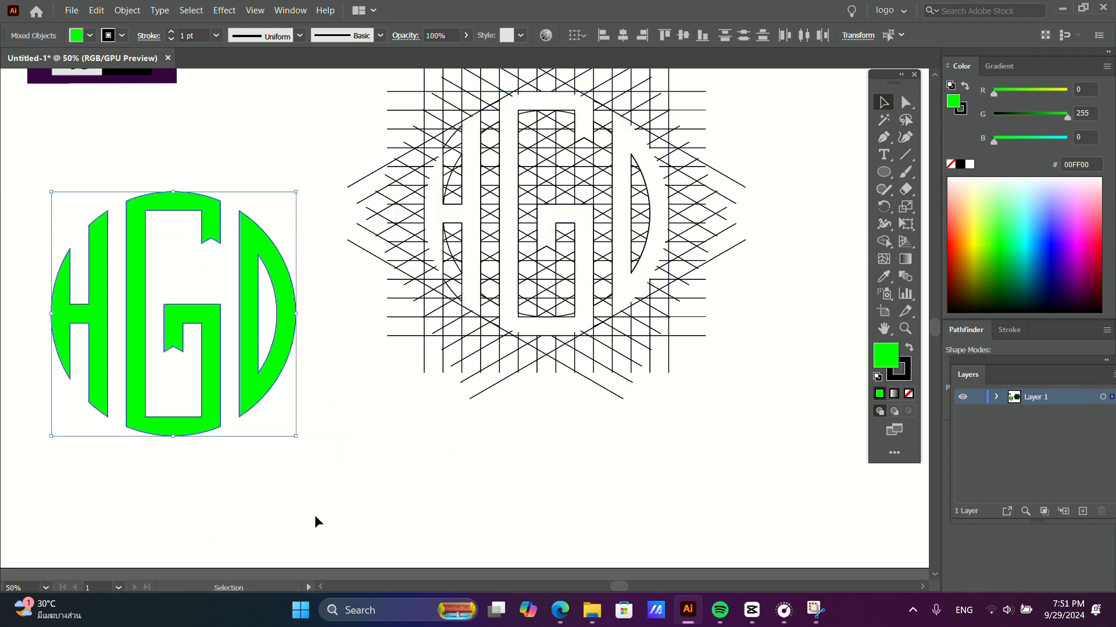
left_click(331, 317)
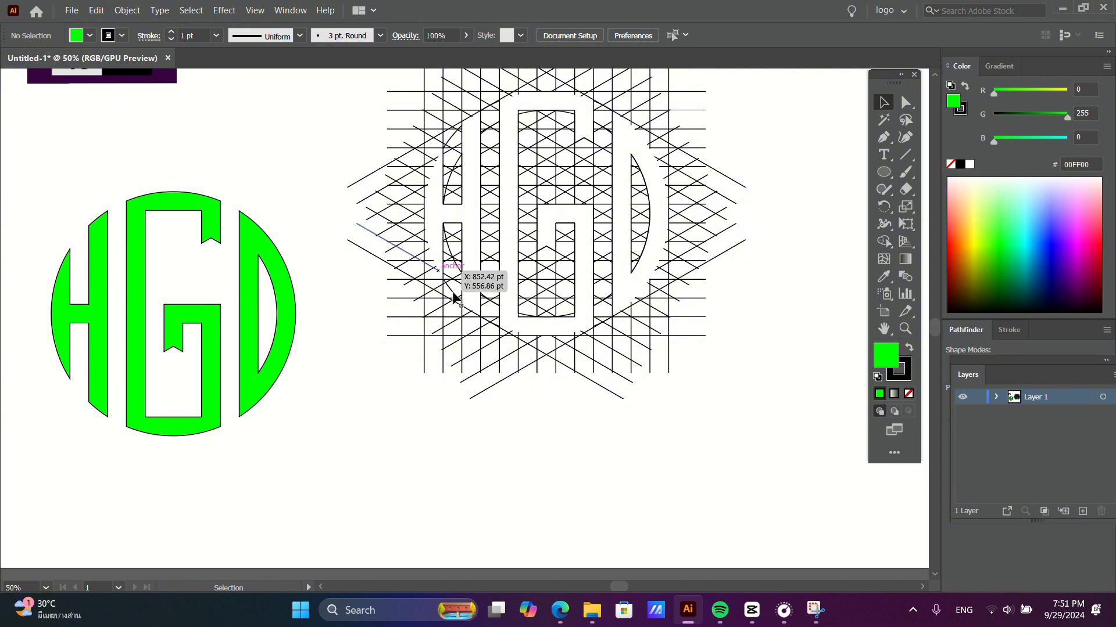
Delete the leftover construction grid of lines and circles beside the green HGD monogram.
scroll(619, 493, "down", 2)
left_click_drag(495, 289, 702, 483)
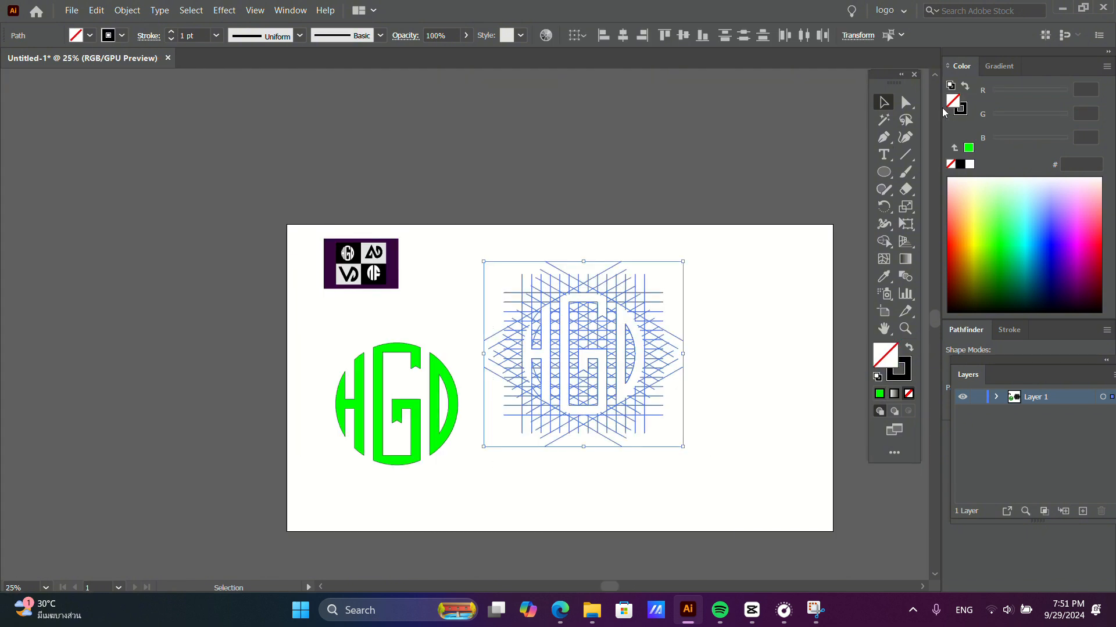
key("Delete")
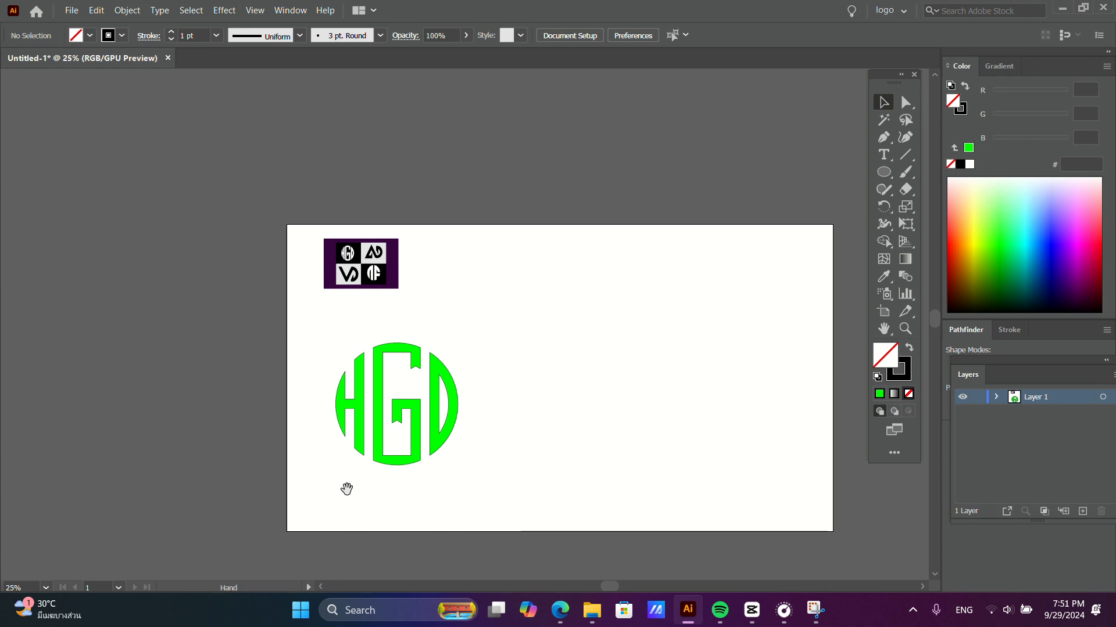
Select all the HGD letter shapes and expand their fill and stroke.
scroll(348, 488, "up", 2)
scroll(381, 444, "down", 2)
left_click_drag(333, 336, 495, 482)
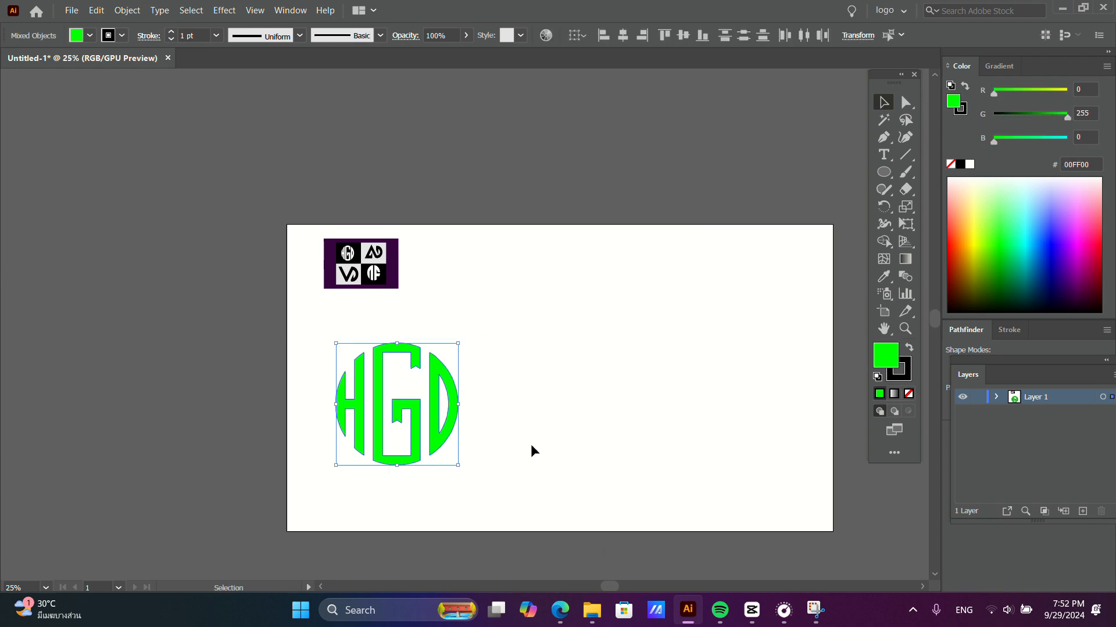
scroll(494, 417, "up", 2)
scroll(494, 417, "up", 1)
left_click_drag(336, 367, 590, 278)
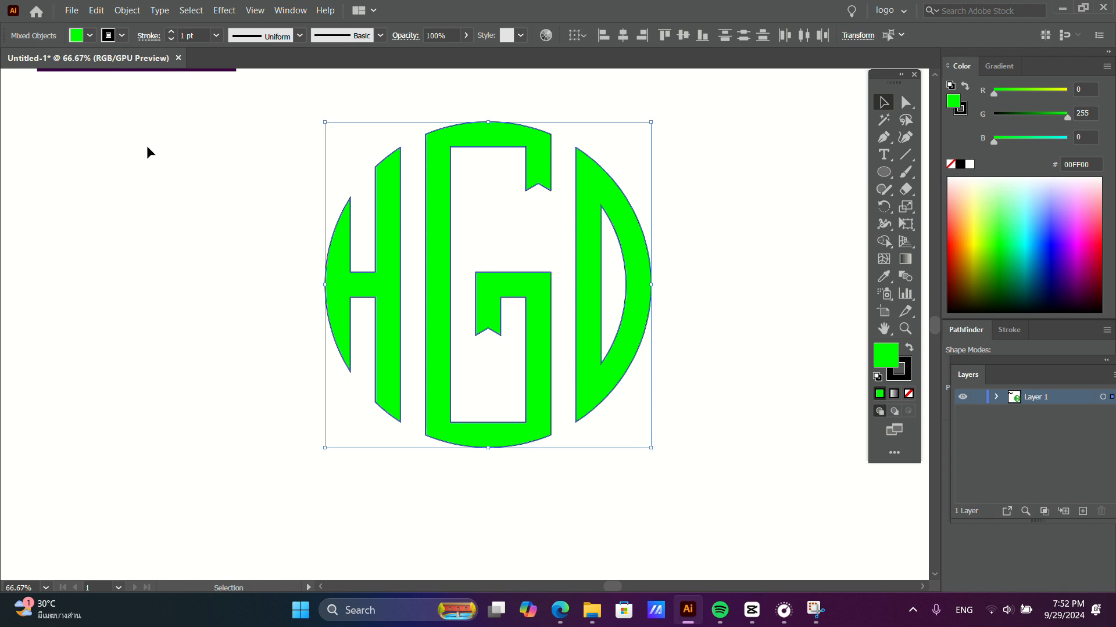
left_click(131, 14)
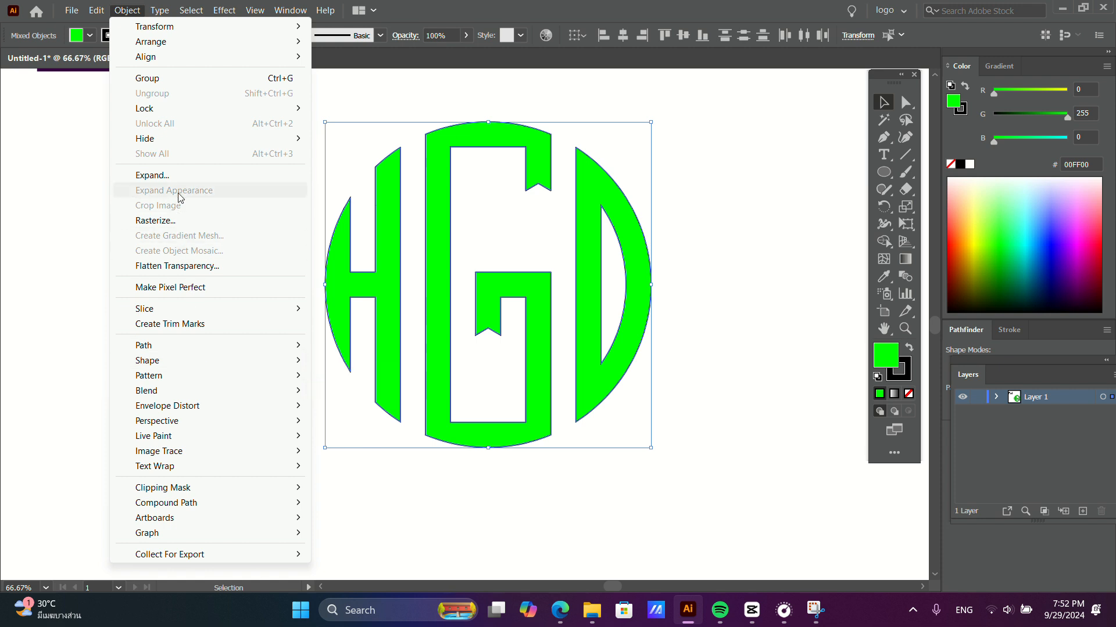
left_click(153, 175)
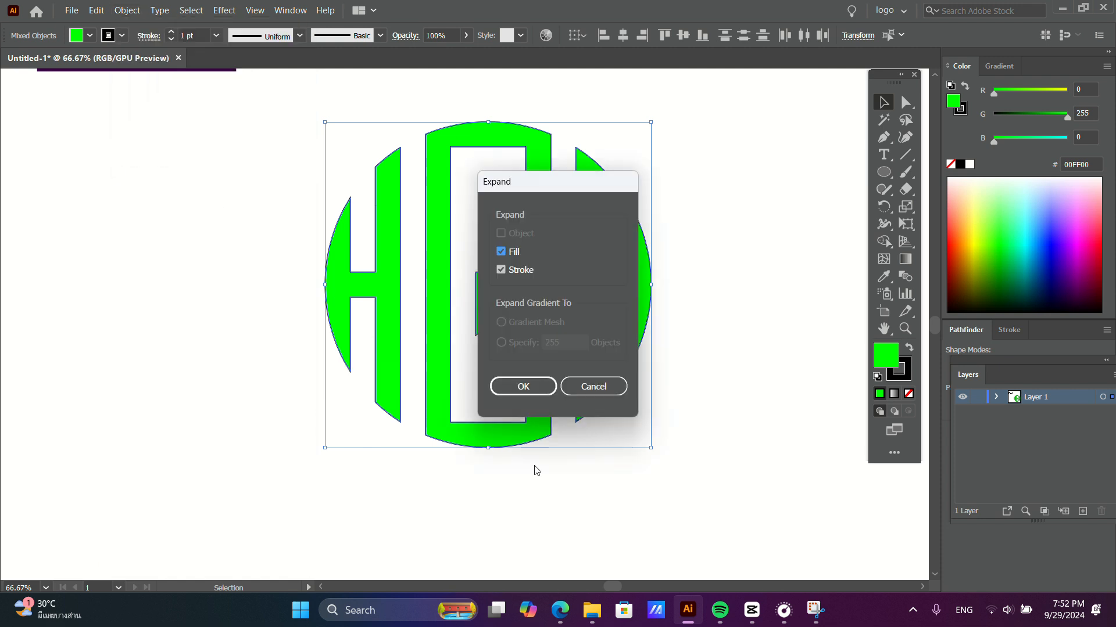
left_click(518, 388)
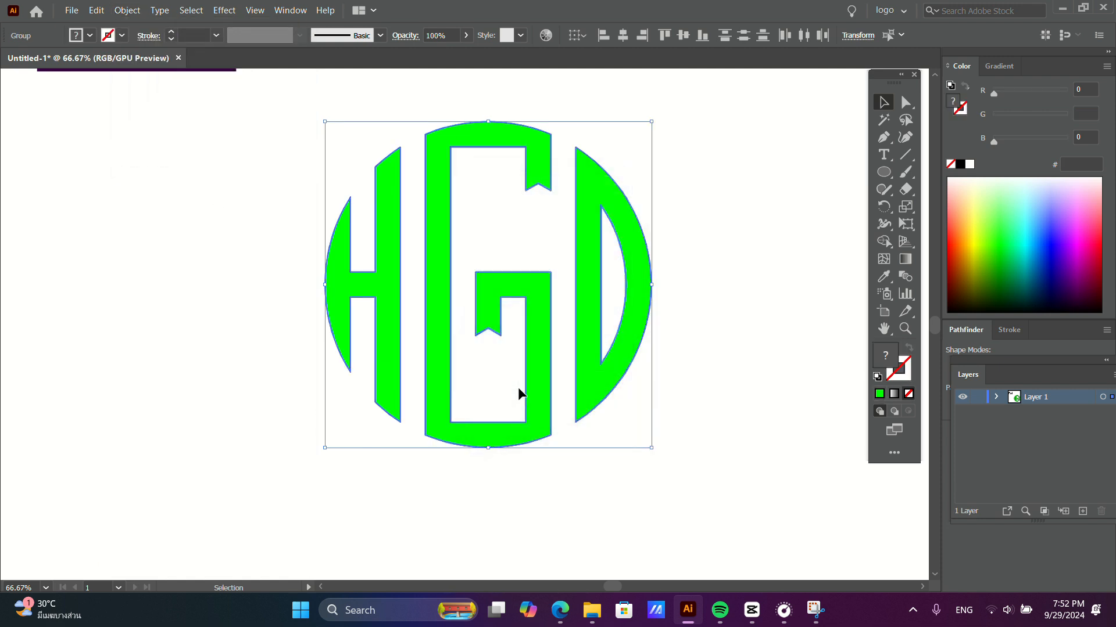
Give the expanded HGD monogram a black outline with a stroke weight of 3 pt.
left_click(172, 35)
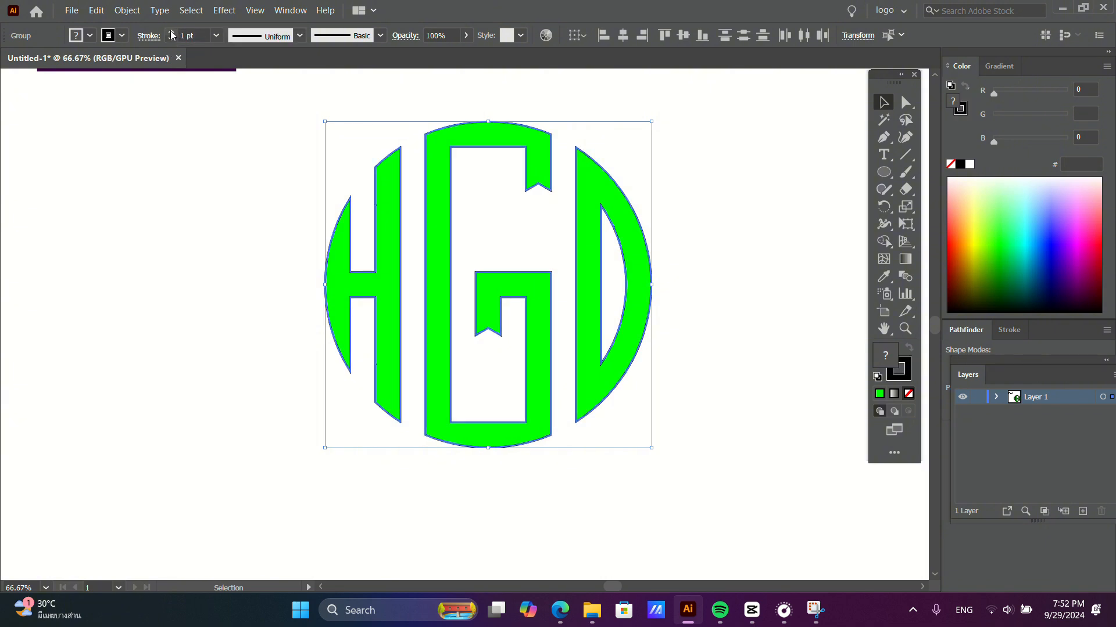
left_click(172, 34)
left_click(172, 35)
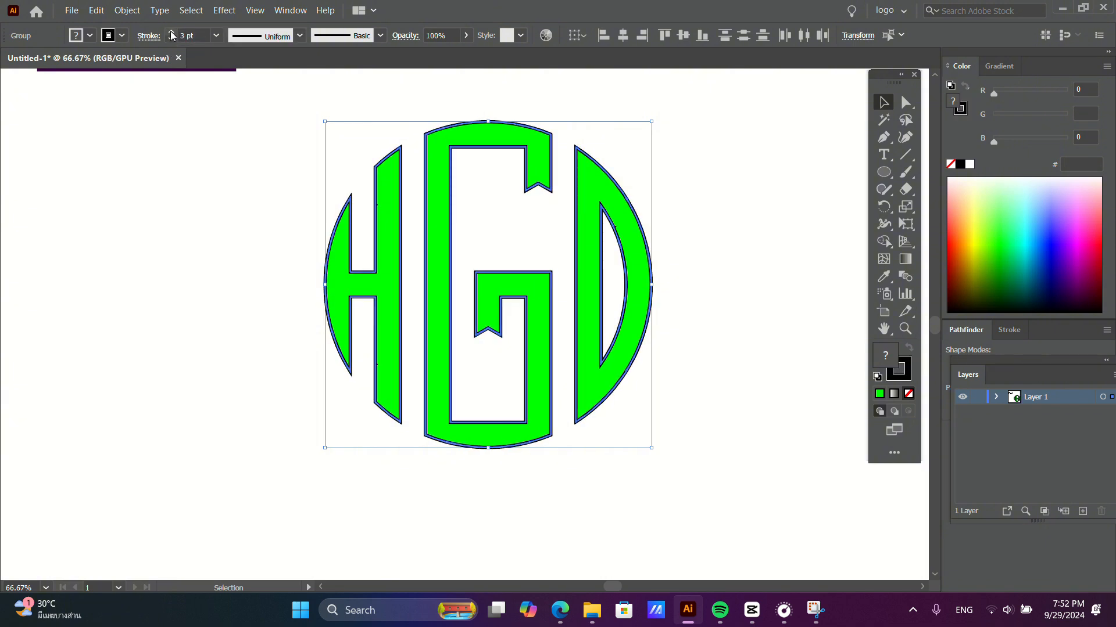
left_click(172, 40)
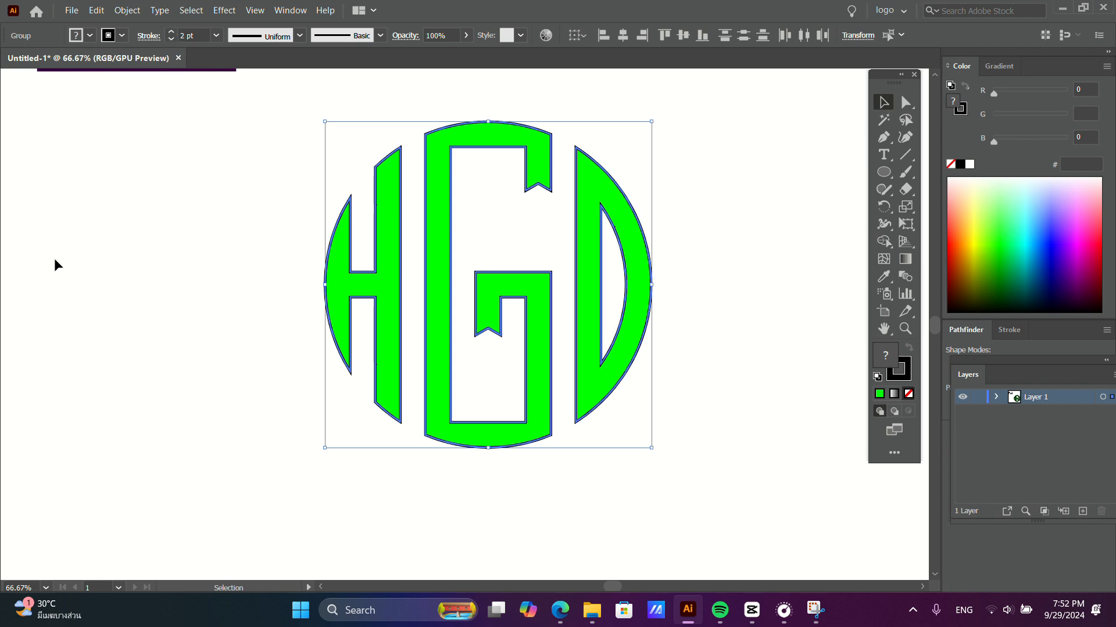
left_click(171, 32)
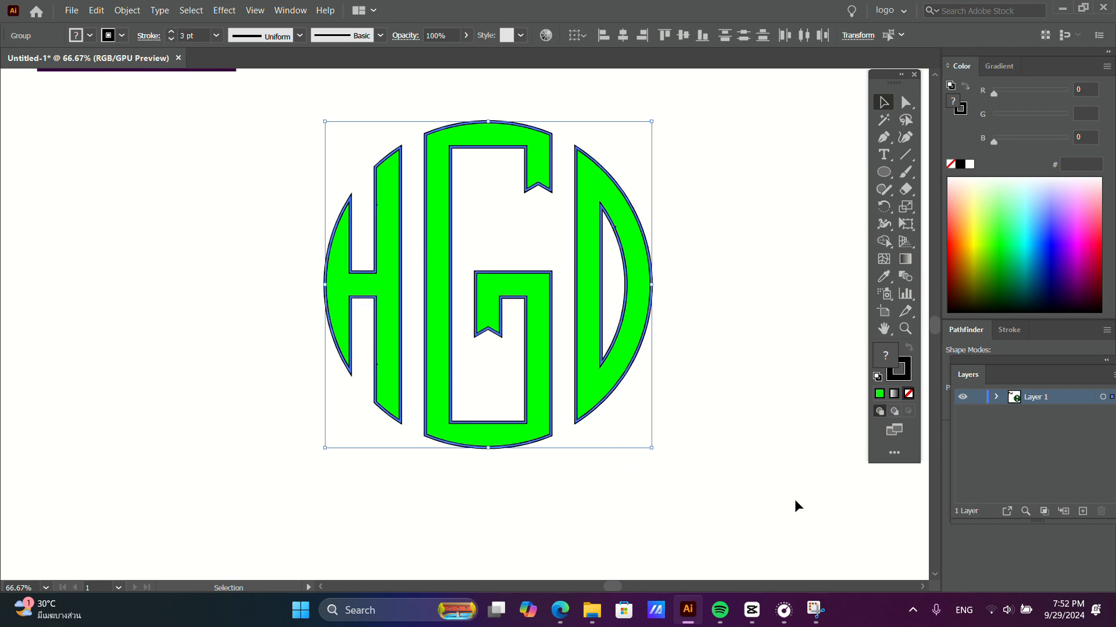
left_click(761, 361)
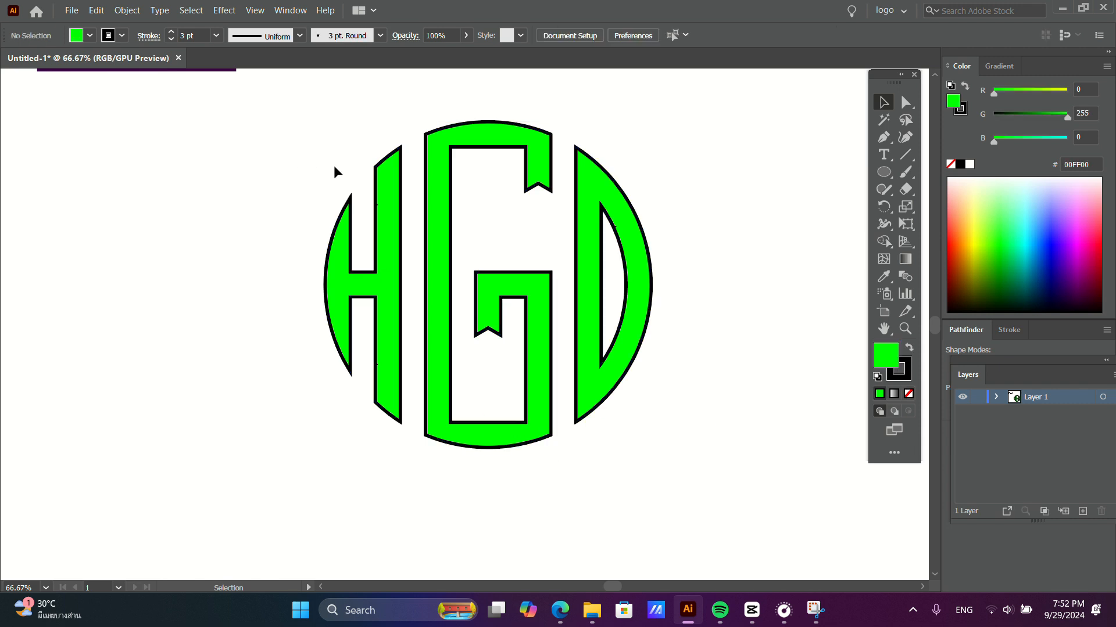
Try red, yellow and black fills on the HGD monogram, and settle on the dark red swatch R=193 G=39 B=45.
left_click_drag(334, 171, 633, 430)
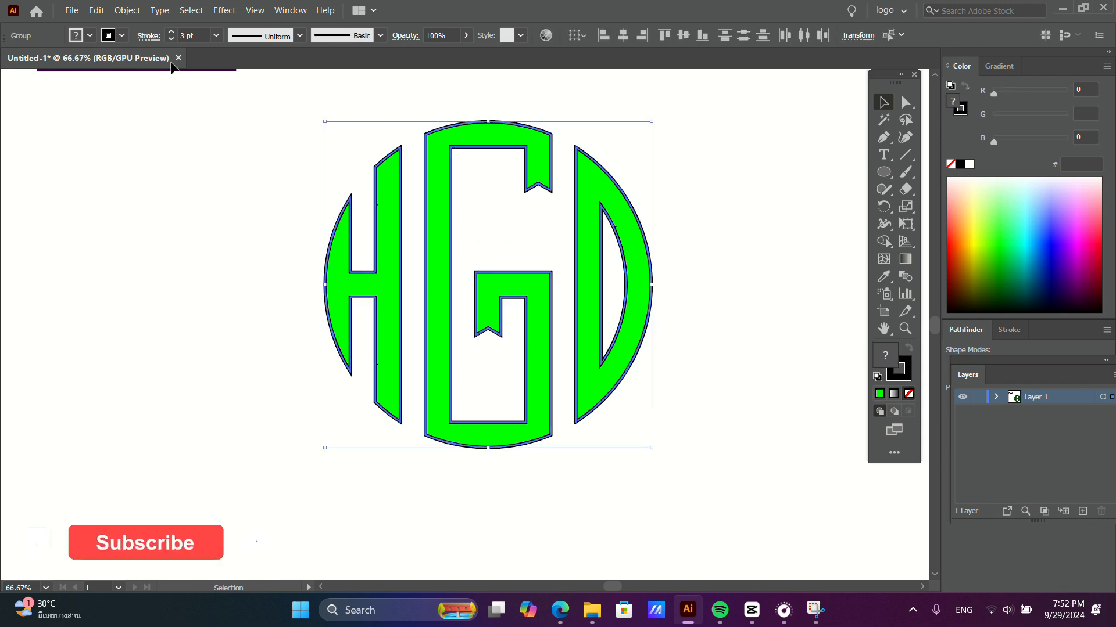
left_click(78, 38)
left_click(55, 59)
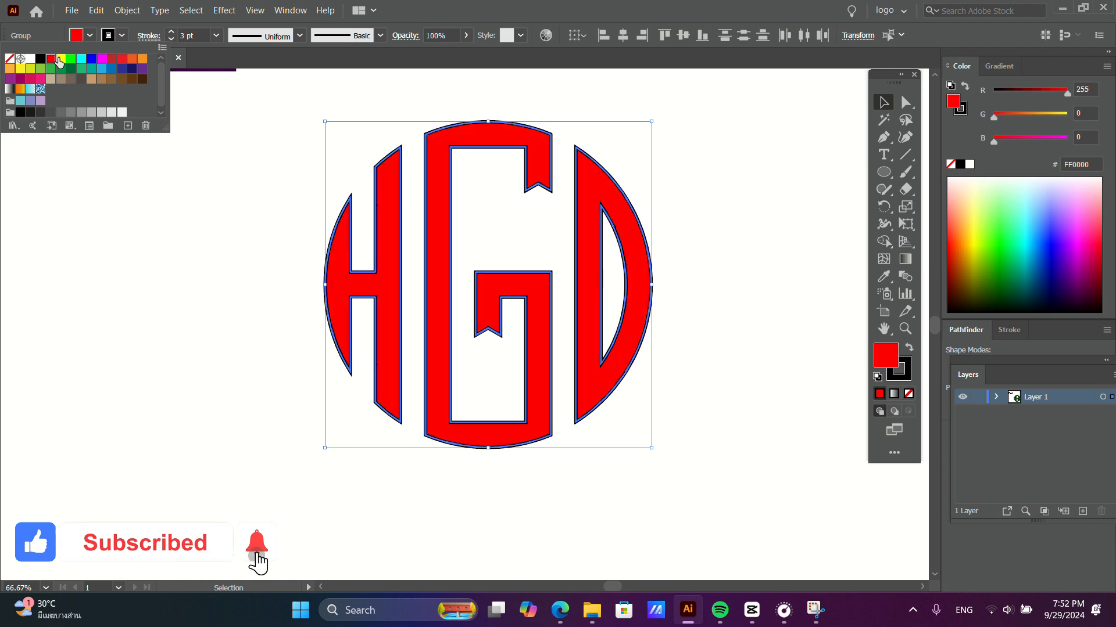
left_click(60, 59)
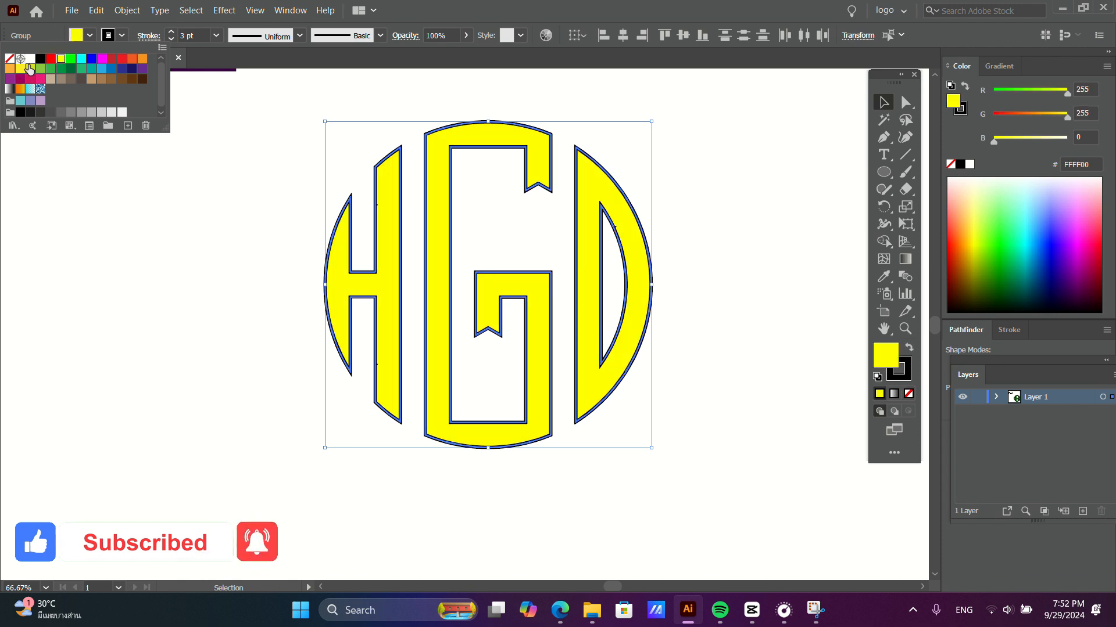
left_click(41, 59)
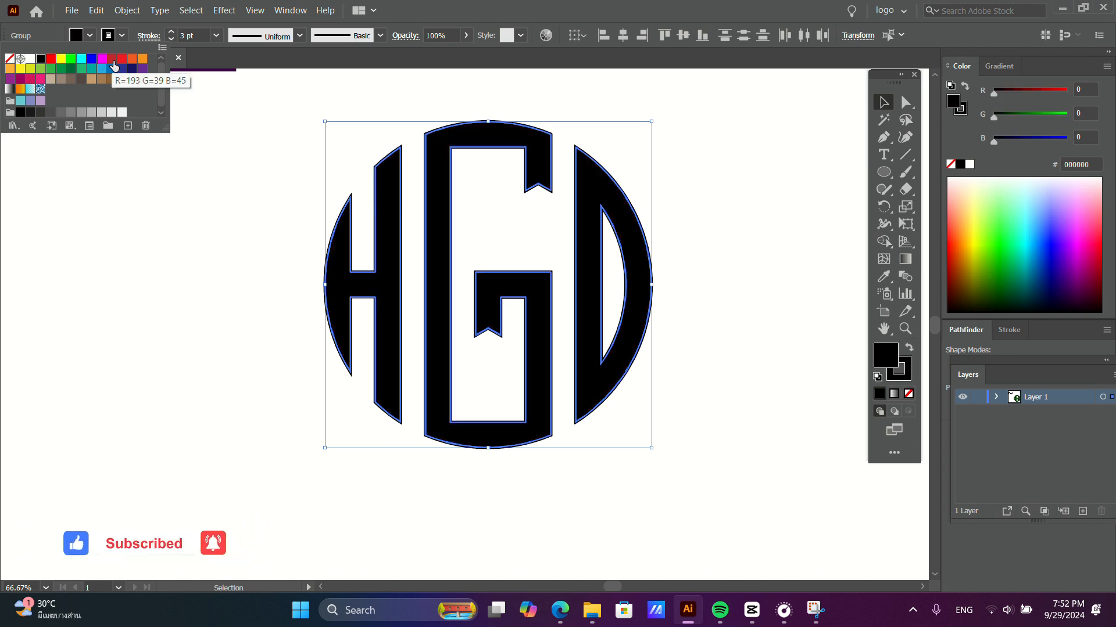
left_click(114, 66)
left_click(131, 197)
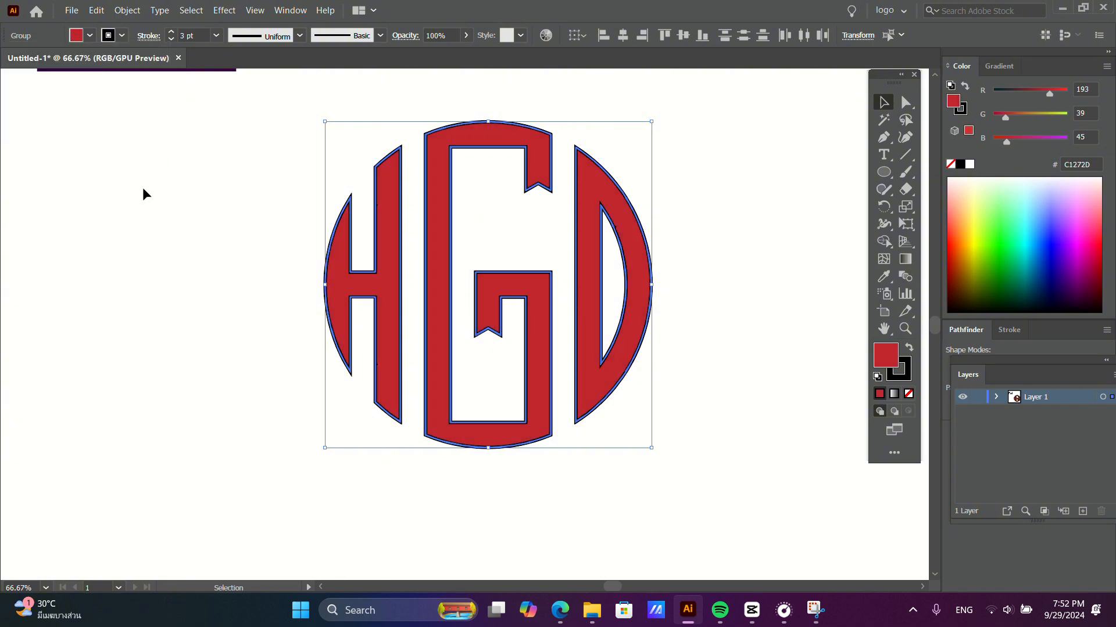
Scale the whole HGD monogram down proportionally around its centre to about two thirds of its size, and deselect it.
left_click(682, 374)
left_click_drag(292, 118, 600, 405)
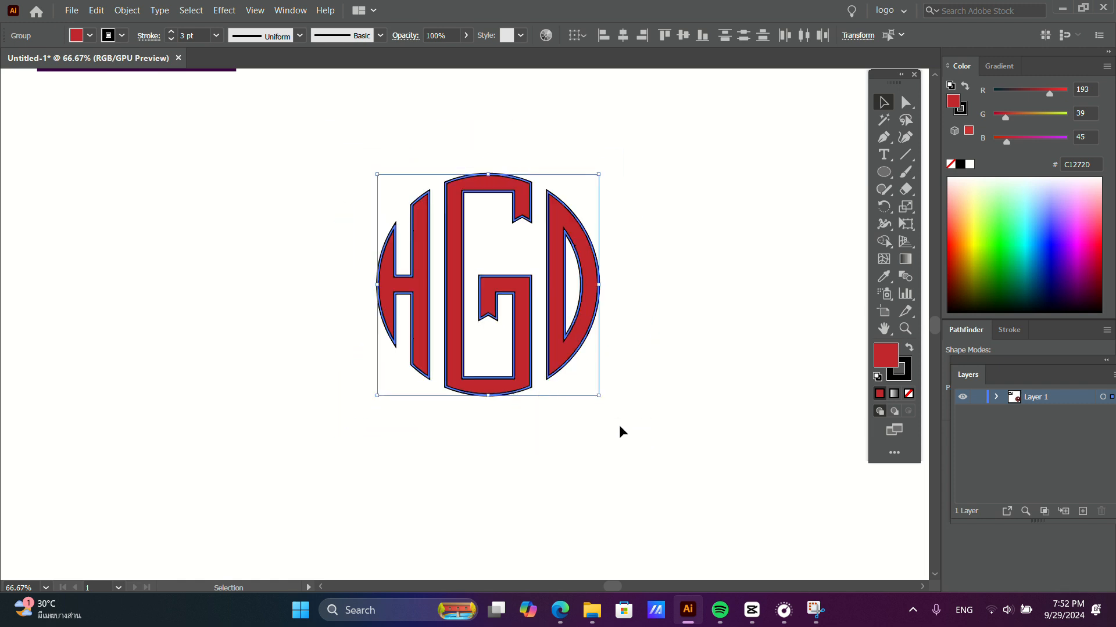
scroll(731, 424, "down", 2)
scroll(727, 416, "up", 2)
left_click(729, 386)
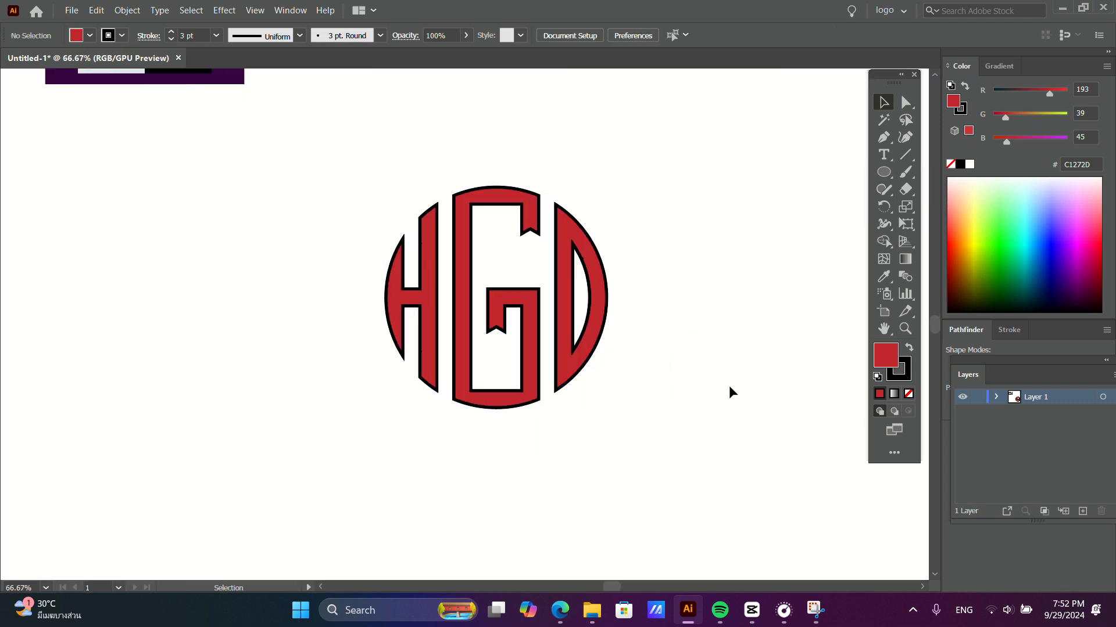